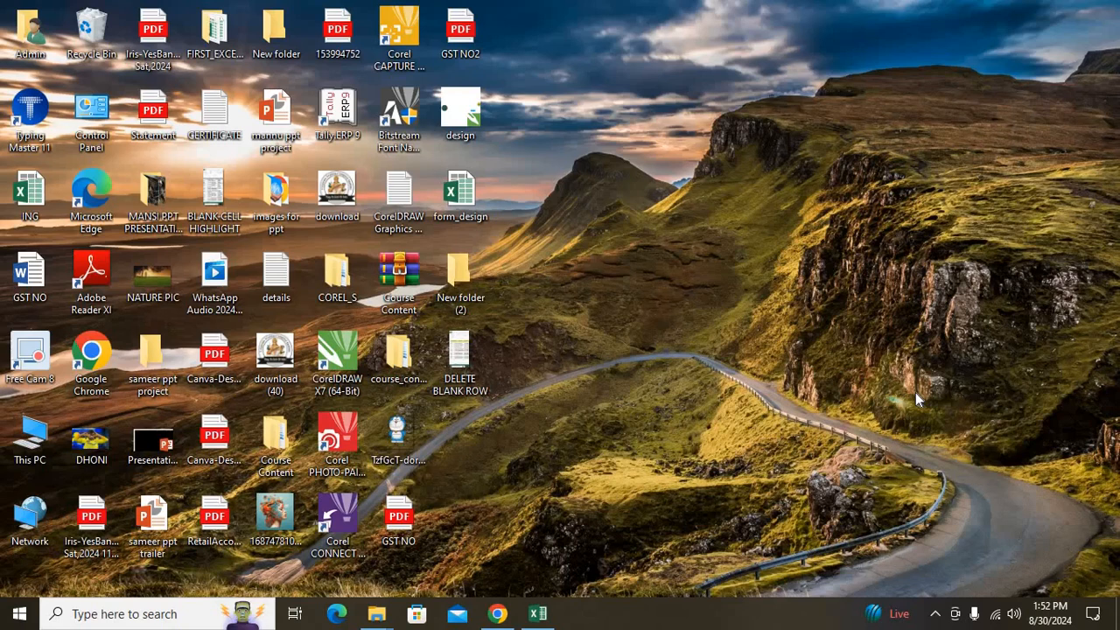
Launch Notepad by entering 'notepad' in the Run box, replacing its old entry.
key("super+r")
key("BackSpace")
type("notepad")
key("Return")
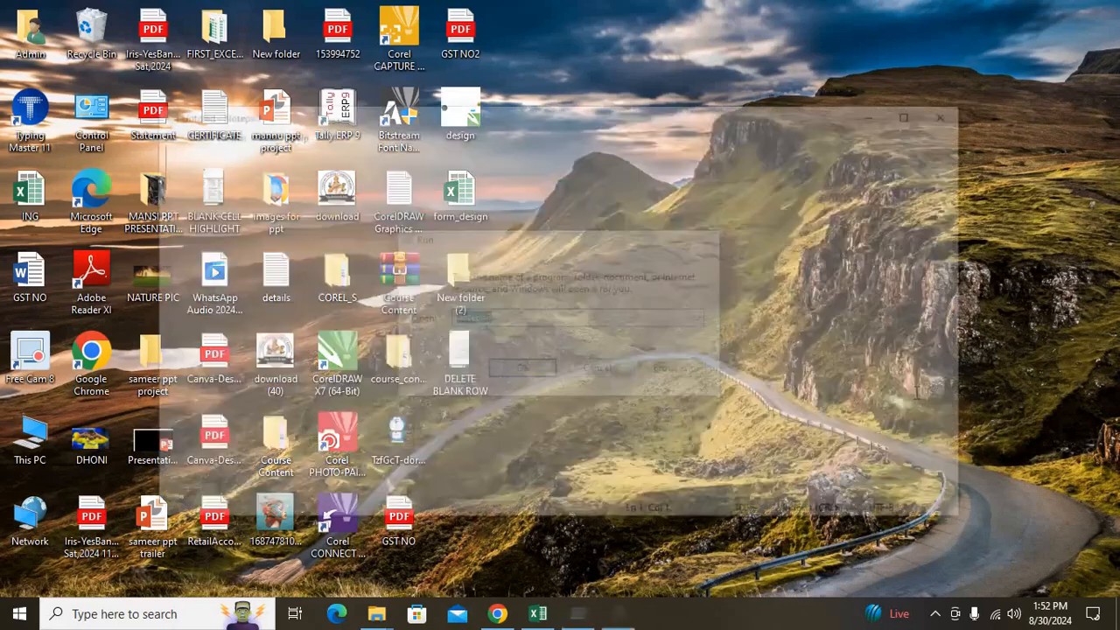
Maximize Notepad and type 'MS EXCEL_ DATA ENTRY CALCULATION REPORTS' and 'MS EXCEL' on two lines.
left_click(916, 113)
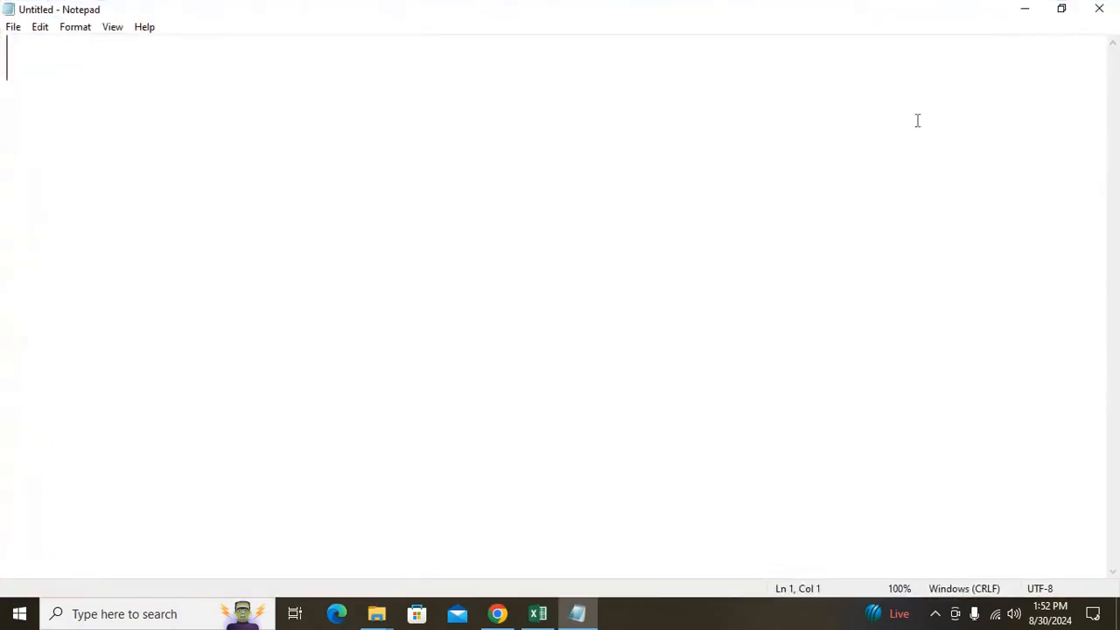
type("MS E")
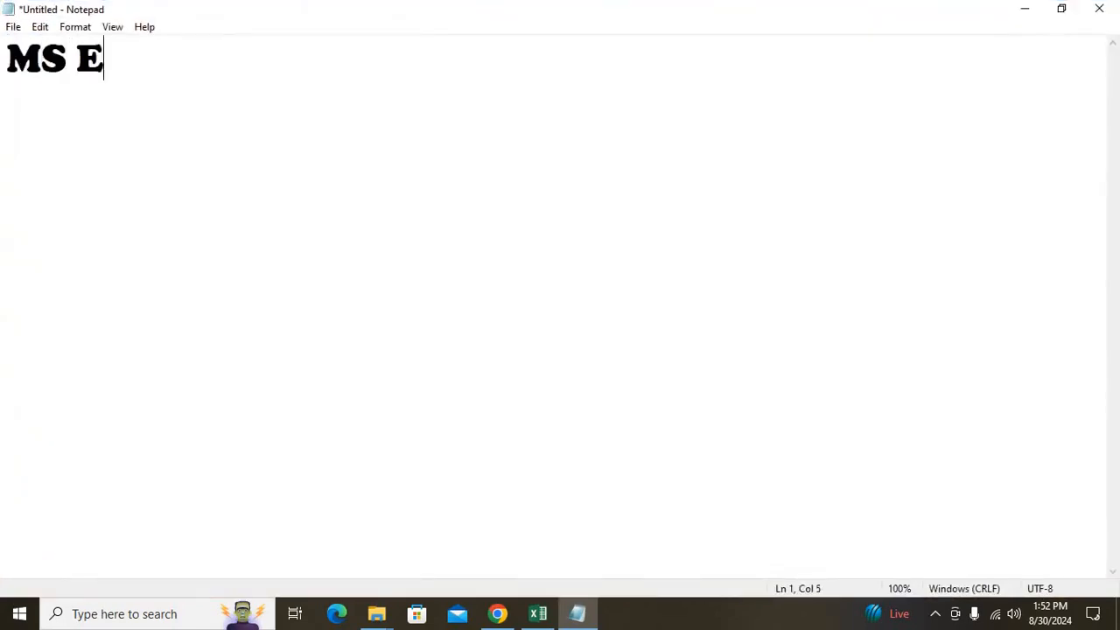
type("XCEL_")
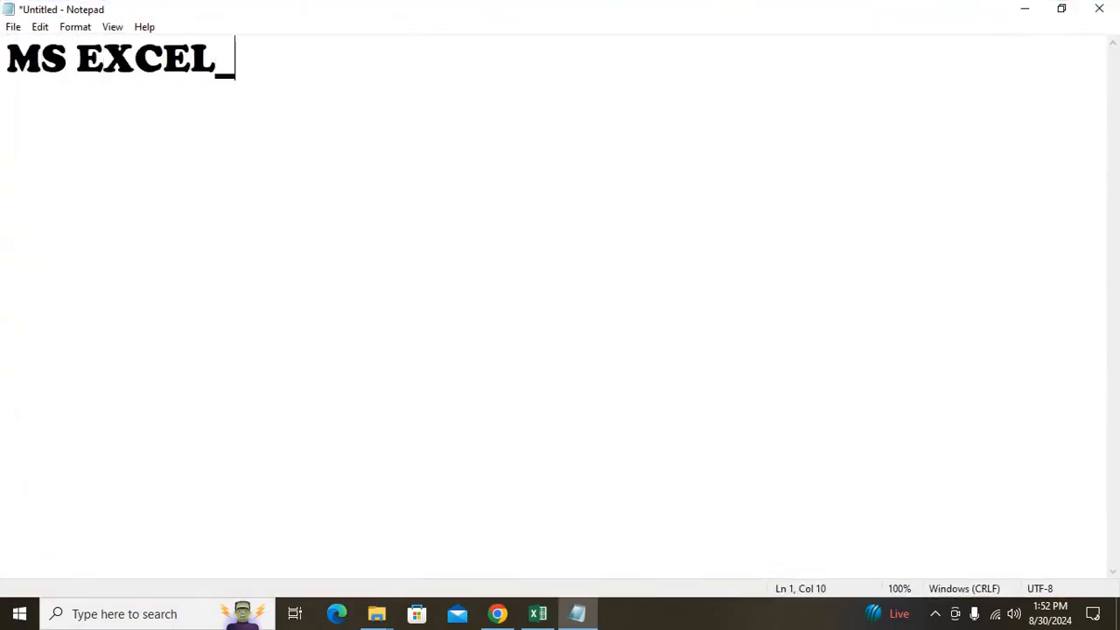
type(" DATA ENTRY ")
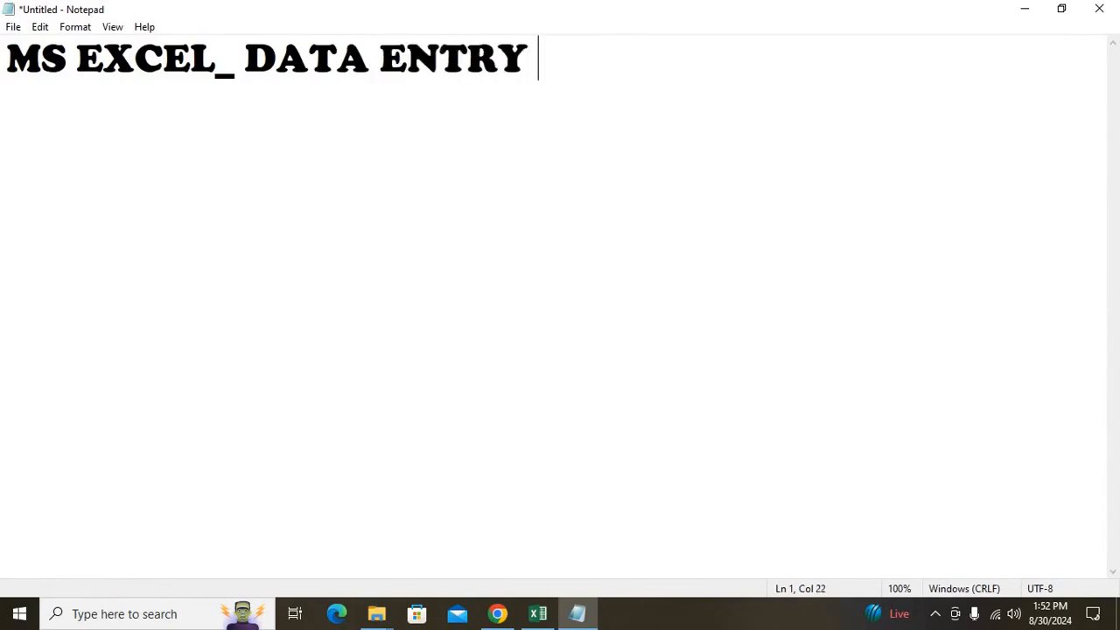
type("CALCULATION ")
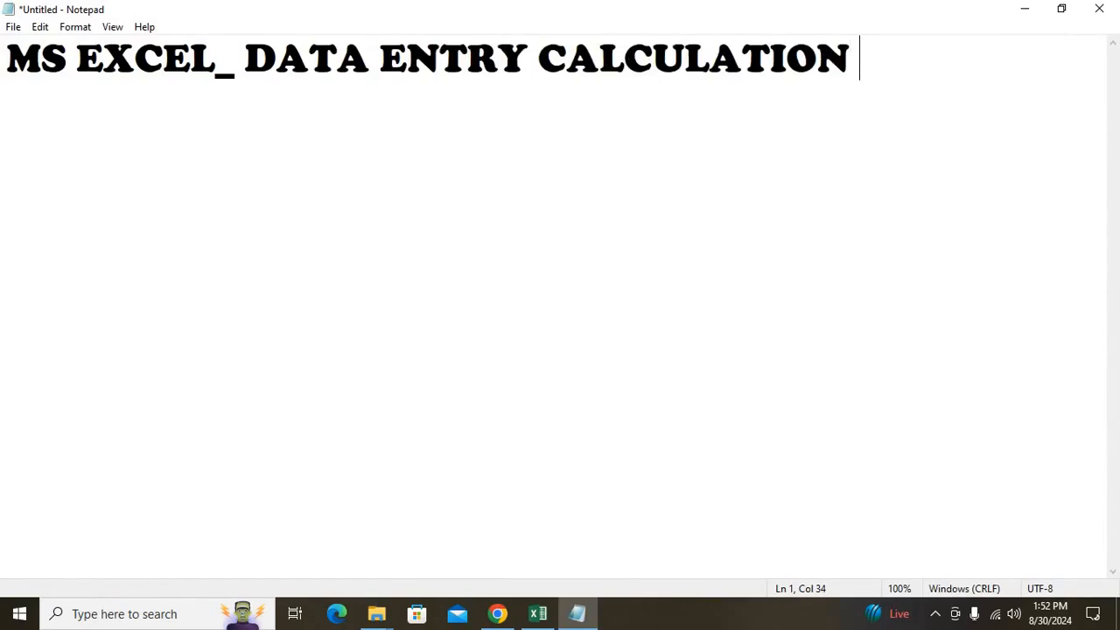
type("REPORTS ")
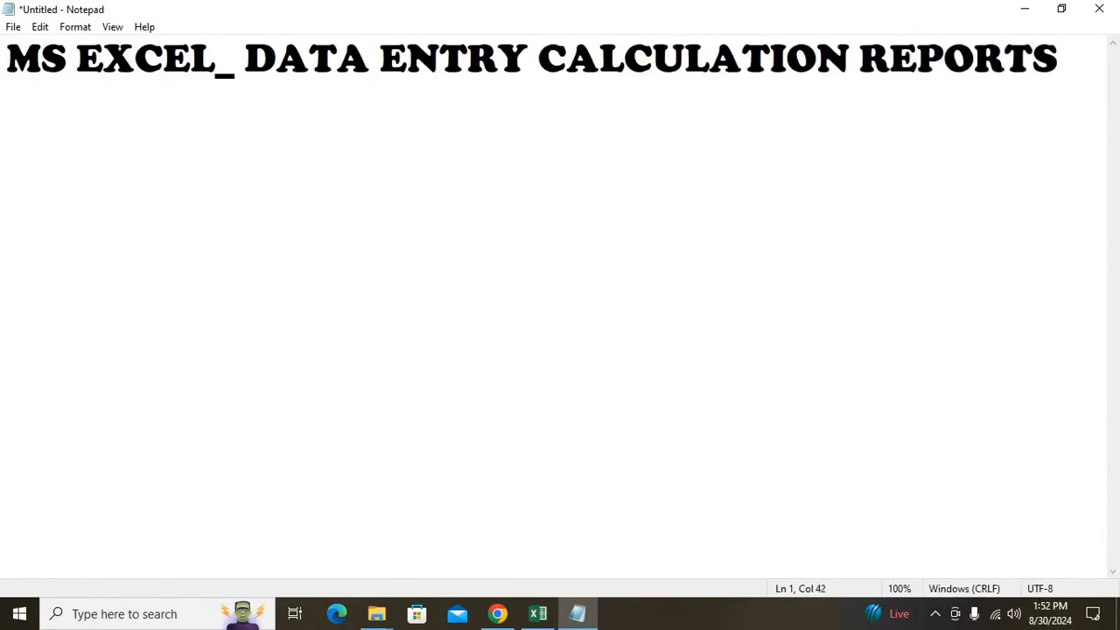
type("HELP")
key("BackSpace")
key("BackSpace")
key("BackSpace")
key("BackSpace")
key("BackSpace")
key("Return")
type("MS EXCEL")
Add a third line 'EXTENTION CODE.XLSX', then minimize Notepad to the desktop.
key("Return")
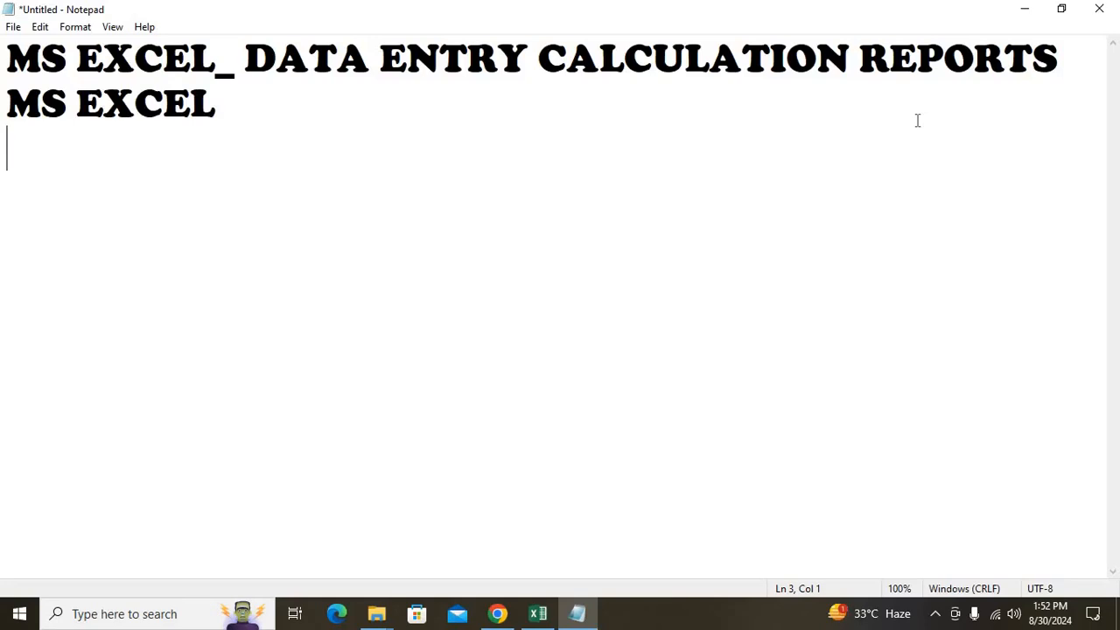
type("ER")
key("BackSpace")
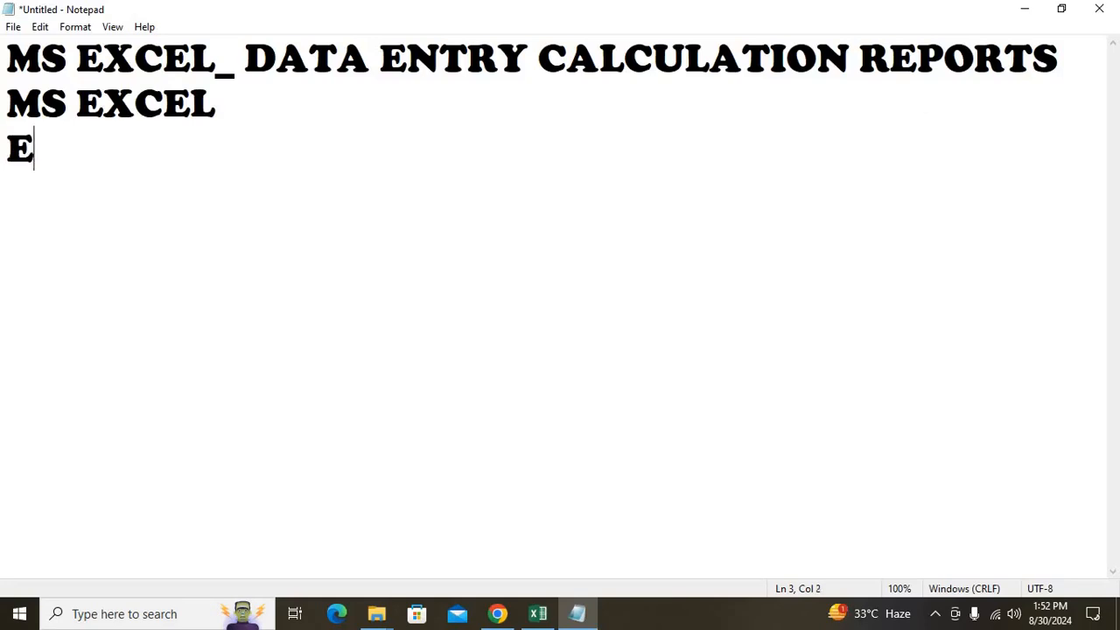
type("XTEJ")
key("BackSpace")
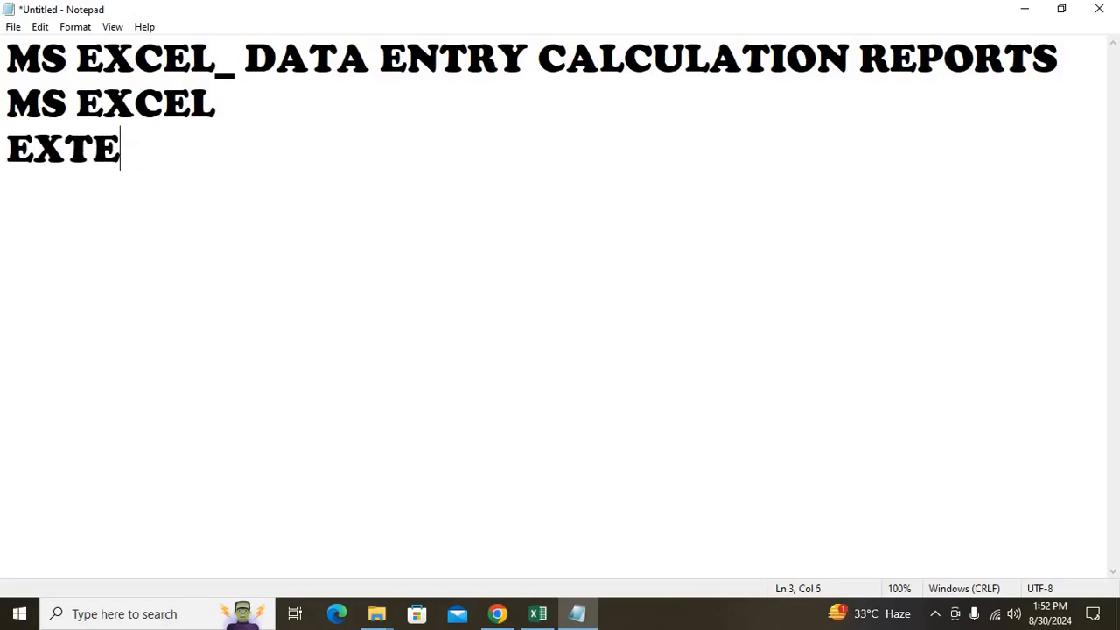
type("NTION CVOD")
key("BackSpace")
key("BackSpace")
key("BackSpace")
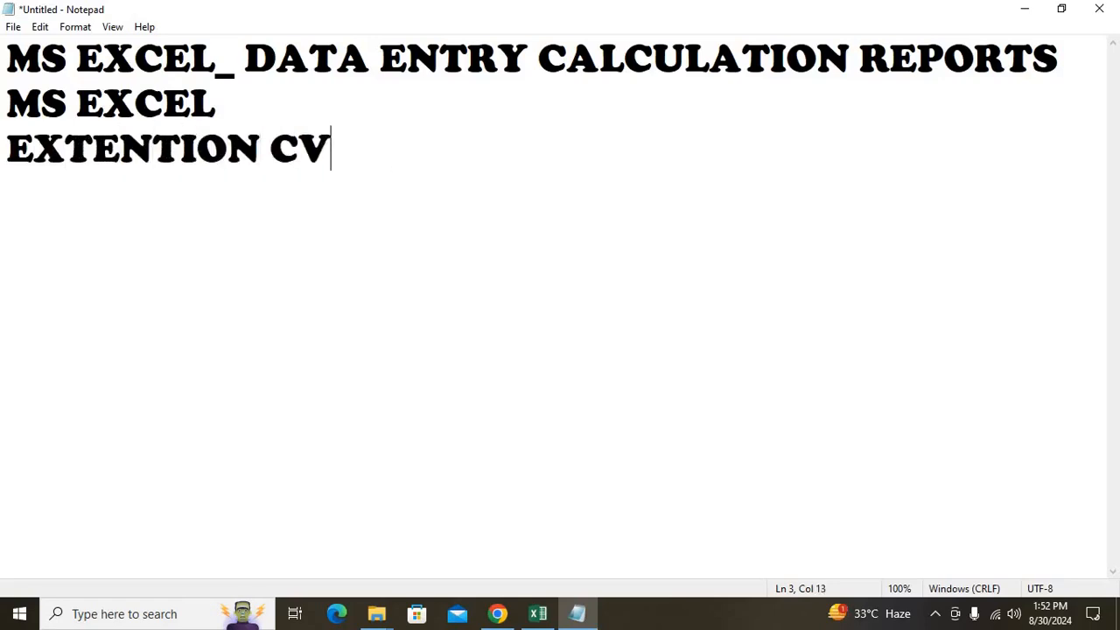
type("ODE")
type(".XLS")
key("BackSpace")
type("XLSX")
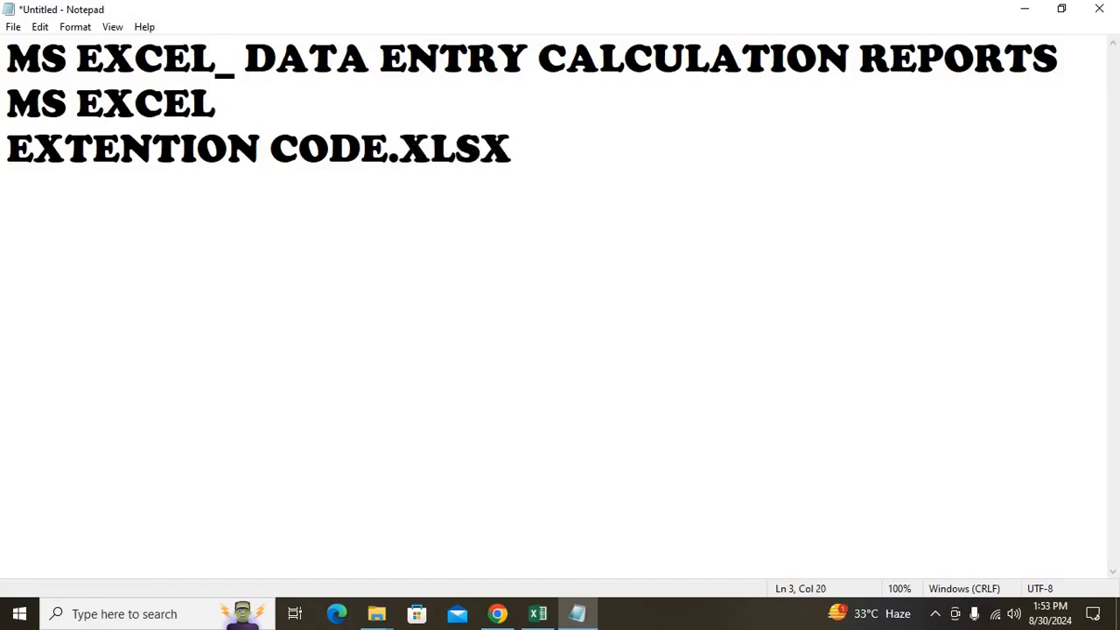
key("super+d")
right_click(686, 176)
left_click(741, 223)
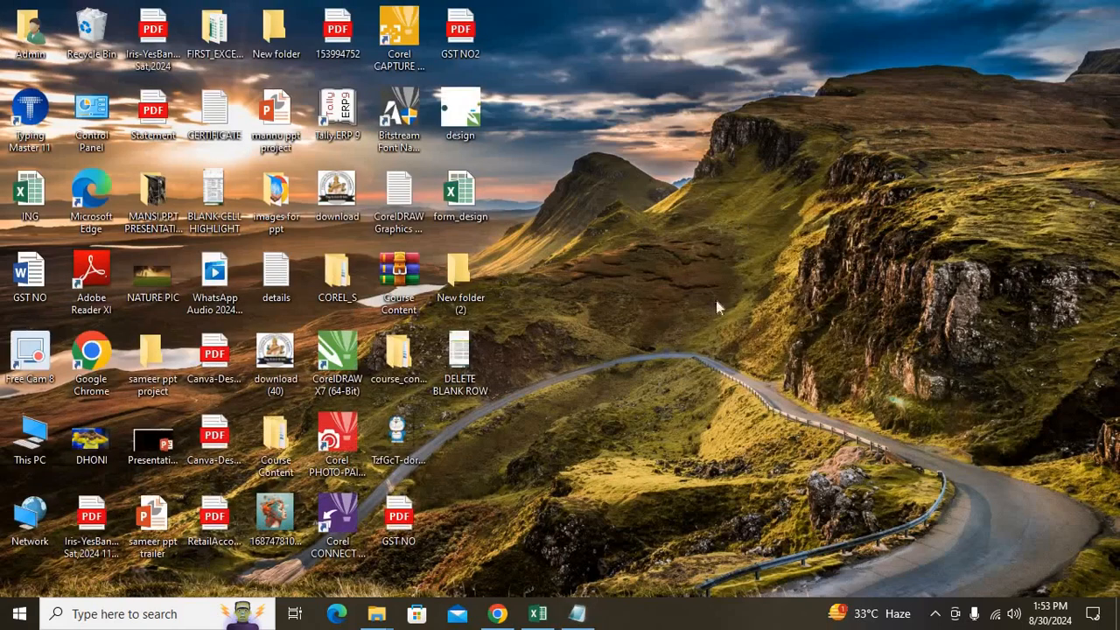
right_click(457, 204)
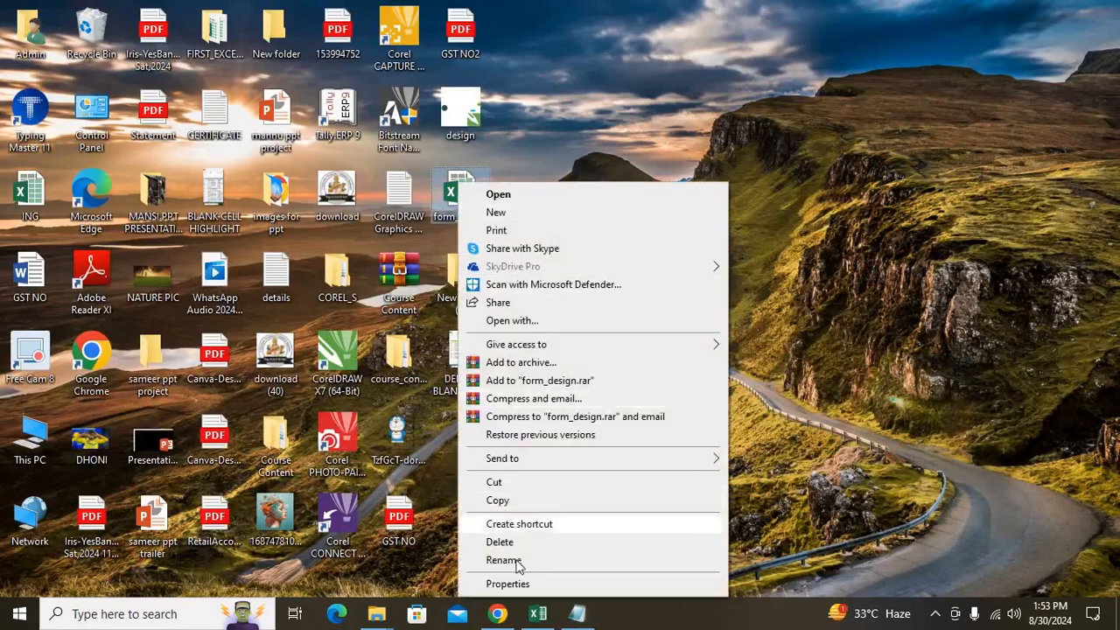
left_click(517, 584)
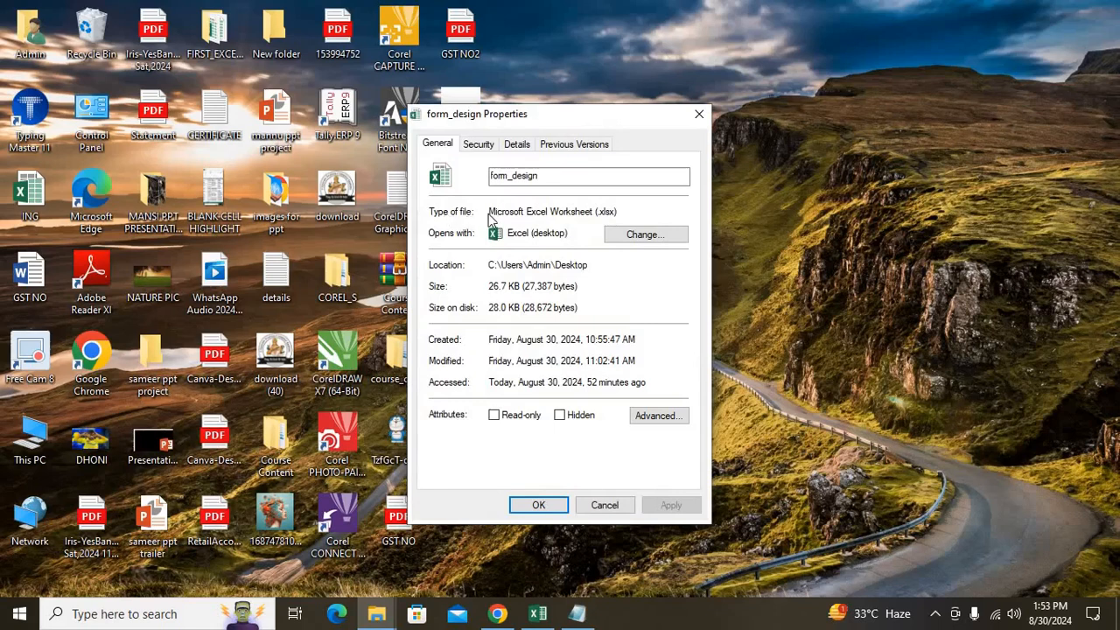
left_click_drag(538, 213, 590, 207)
left_click(699, 114)
right_click(688, 168)
left_click(733, 217)
right_click(732, 216)
left_click(735, 266)
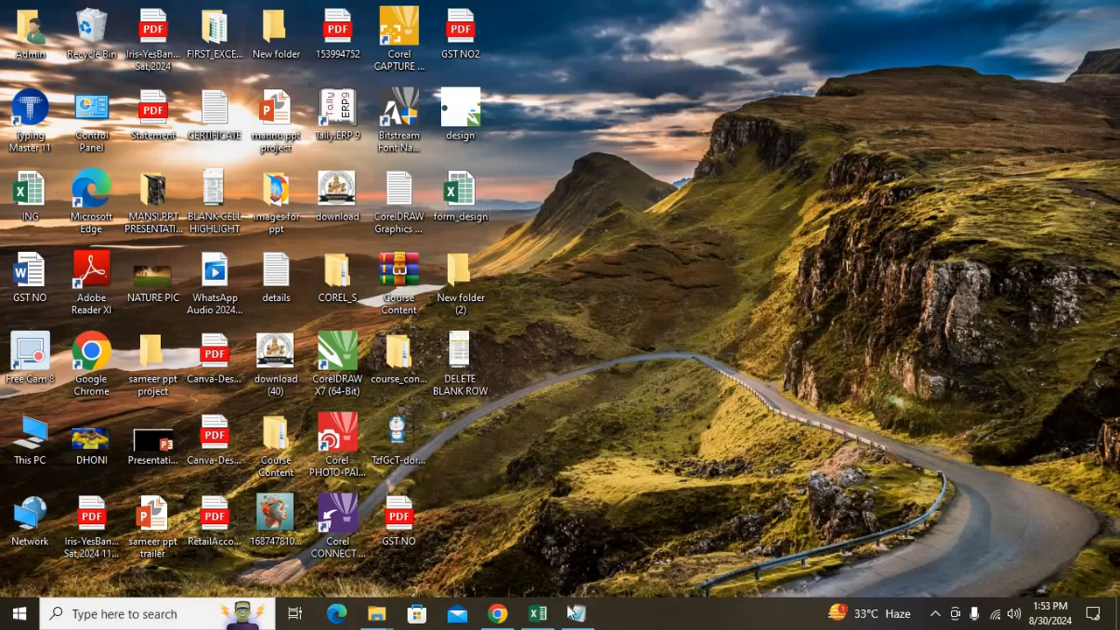
Close the existing Excel Book1 without saving and refresh the desktop.
left_click(537, 614)
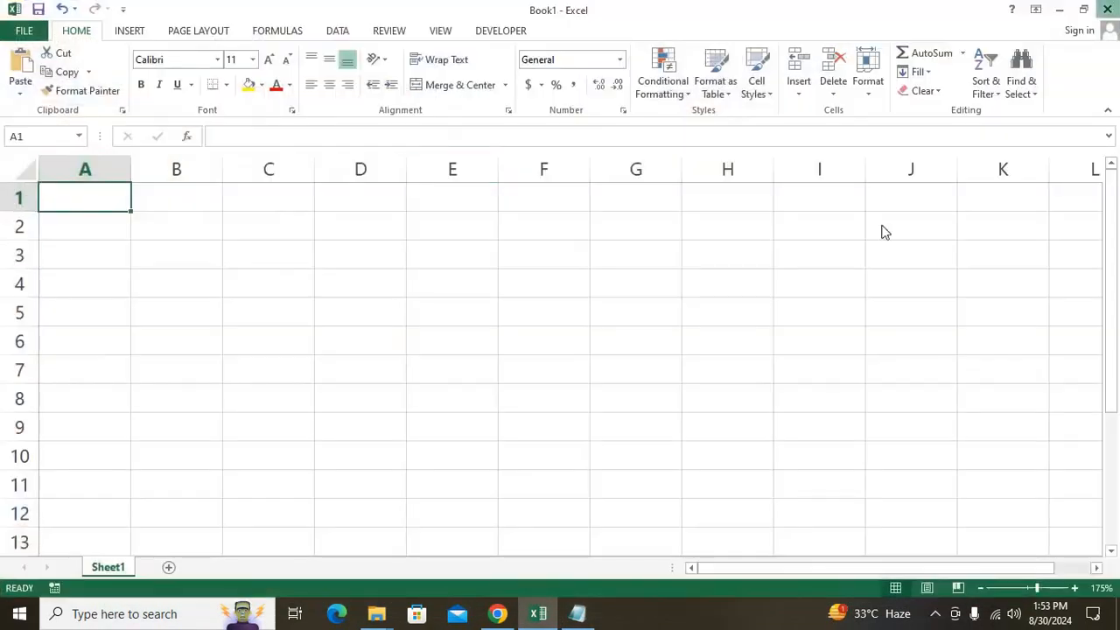
key("alt+F4")
left_click(578, 330)
right_click(699, 254)
left_click(750, 304)
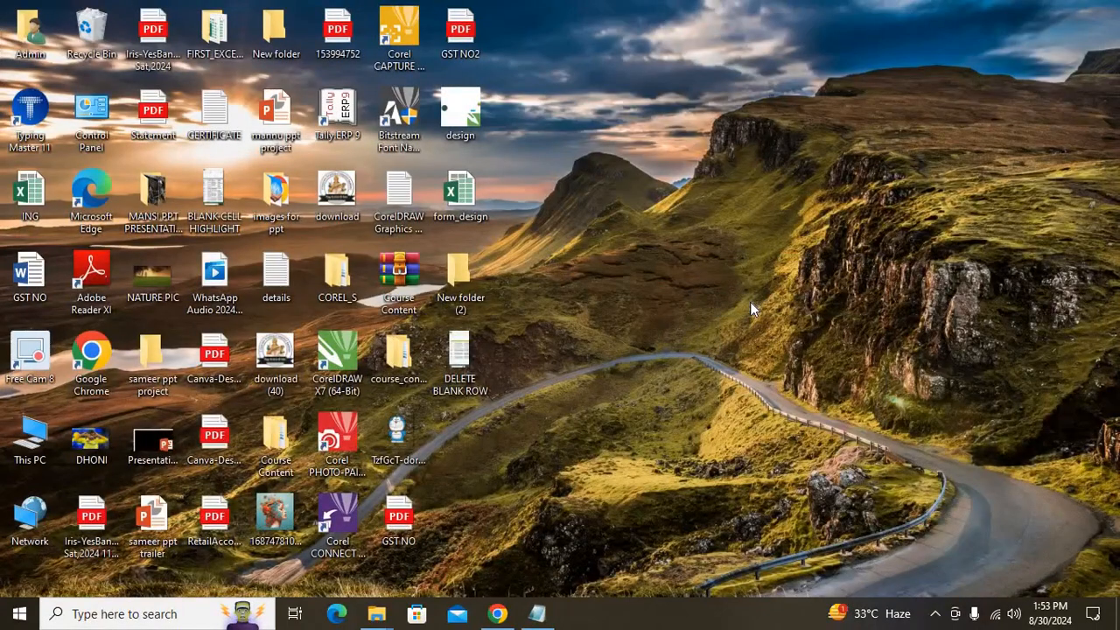
Launch Excel through the Run box with 'EXCEL' and start a blank workbook.
key("super+r")
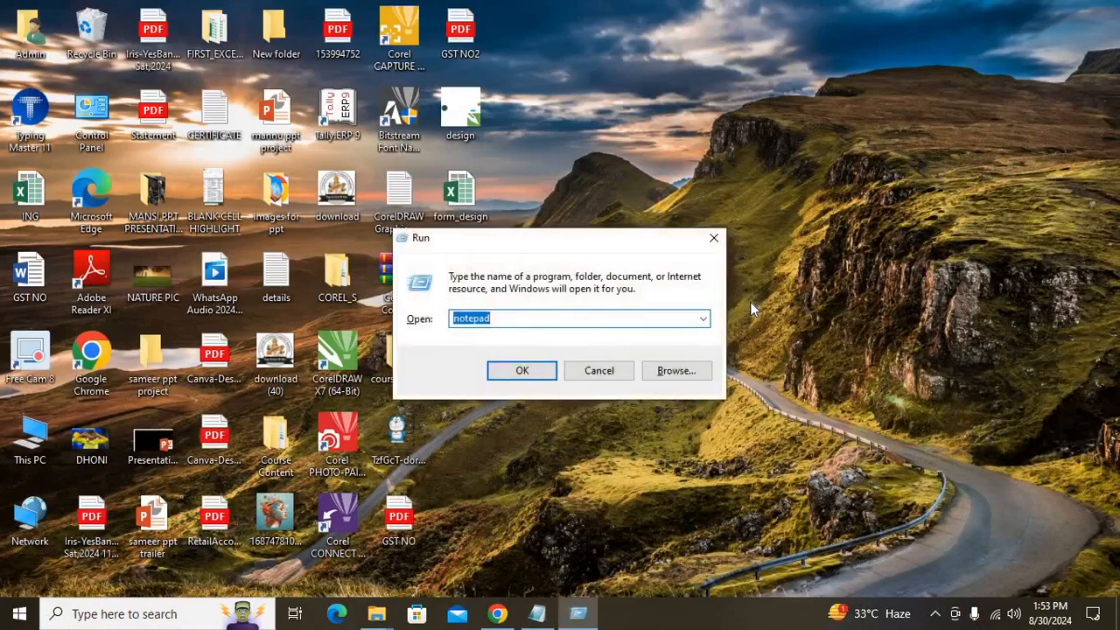
type("EXCEL")
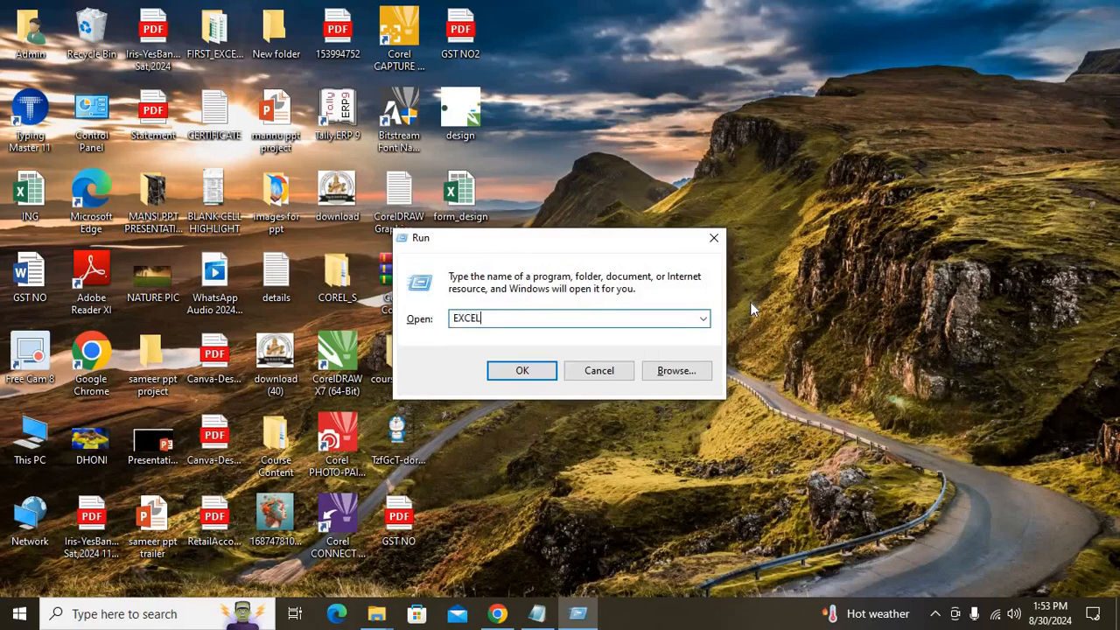
key("Return")
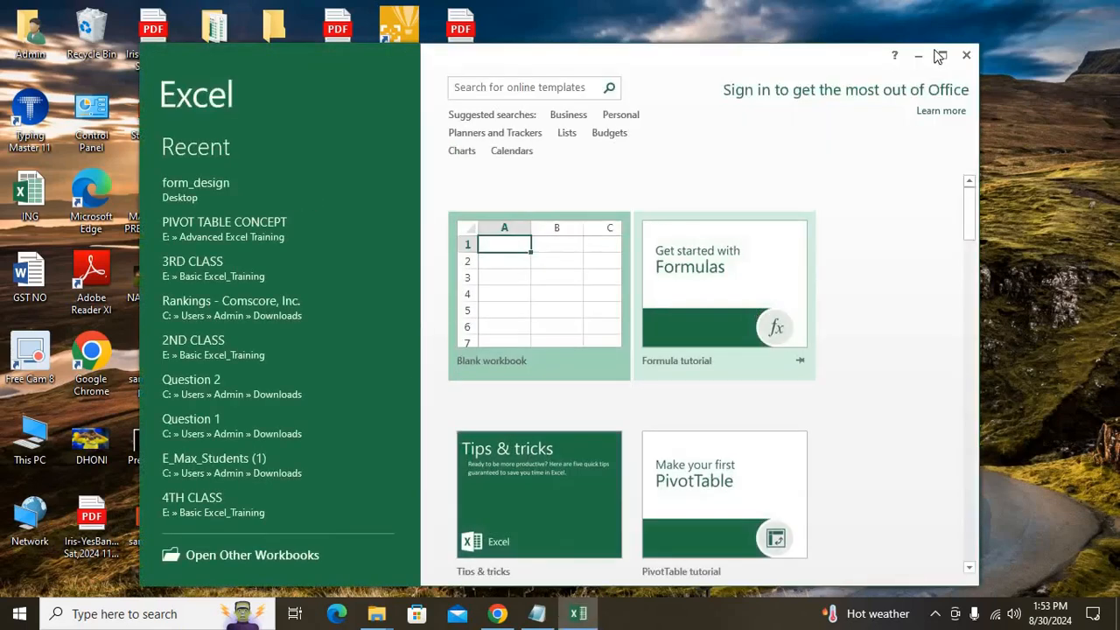
left_click(940, 56)
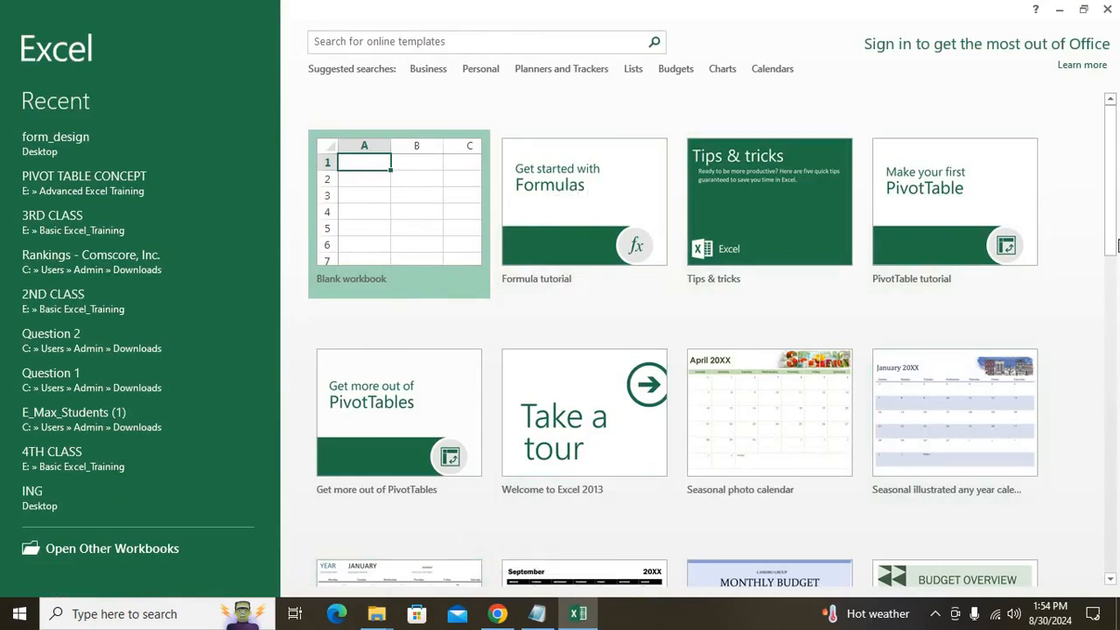
scroll(1096, 412, "down", 5)
scroll(1095, 412, "down", 3)
scroll(1095, 411, "up", 10)
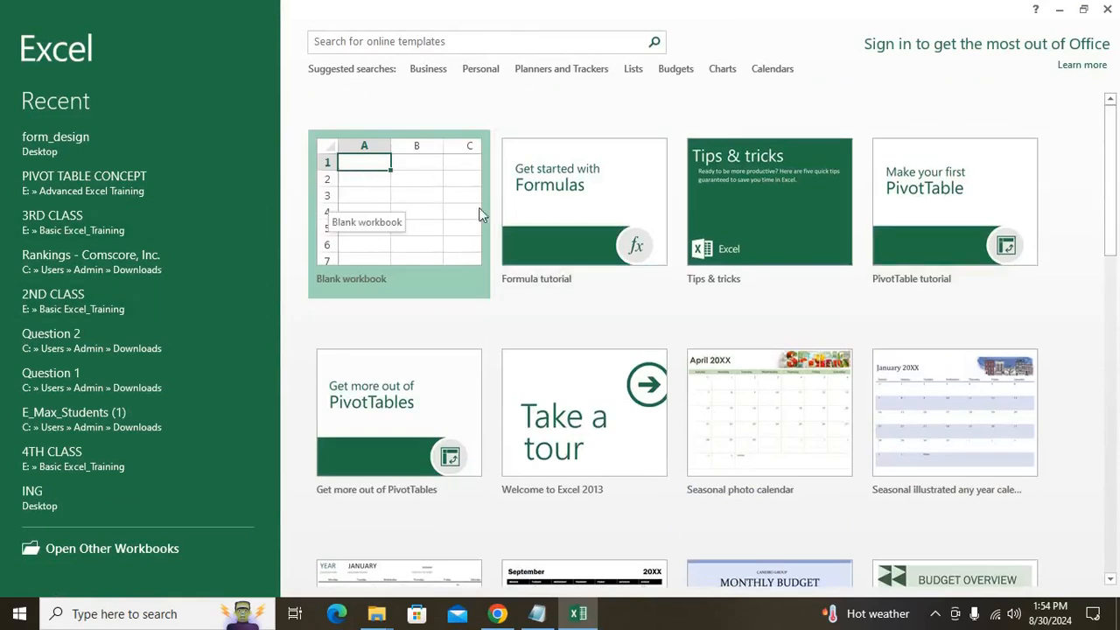
left_click(403, 197)
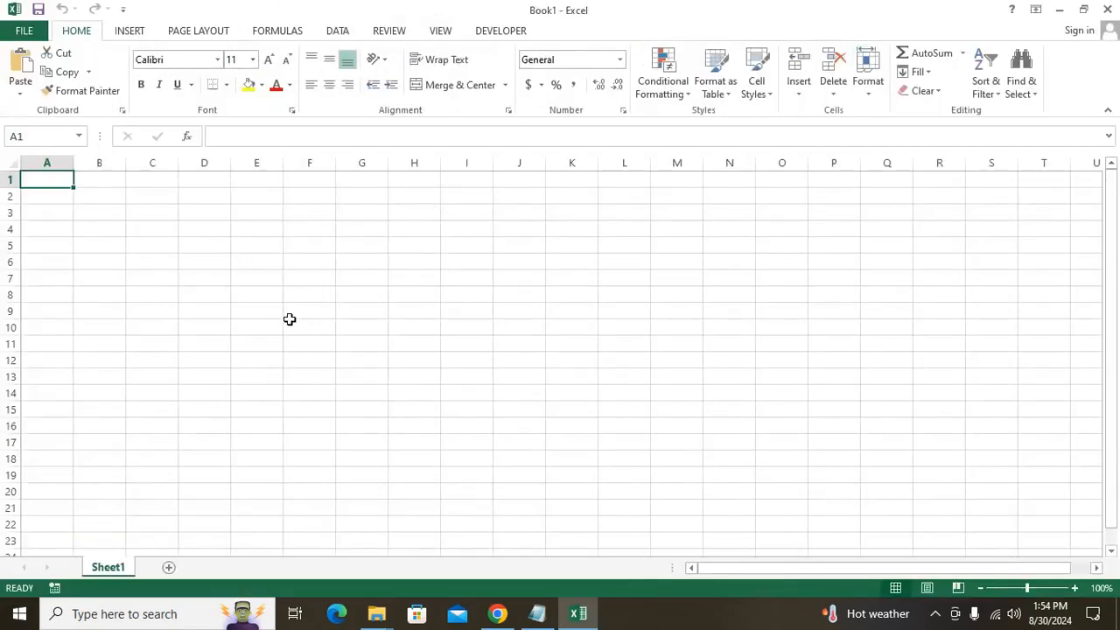
Enter 'WORKBOOK!' in H3, enlarge its font, and widen column H to fit.
left_click(935, 613)
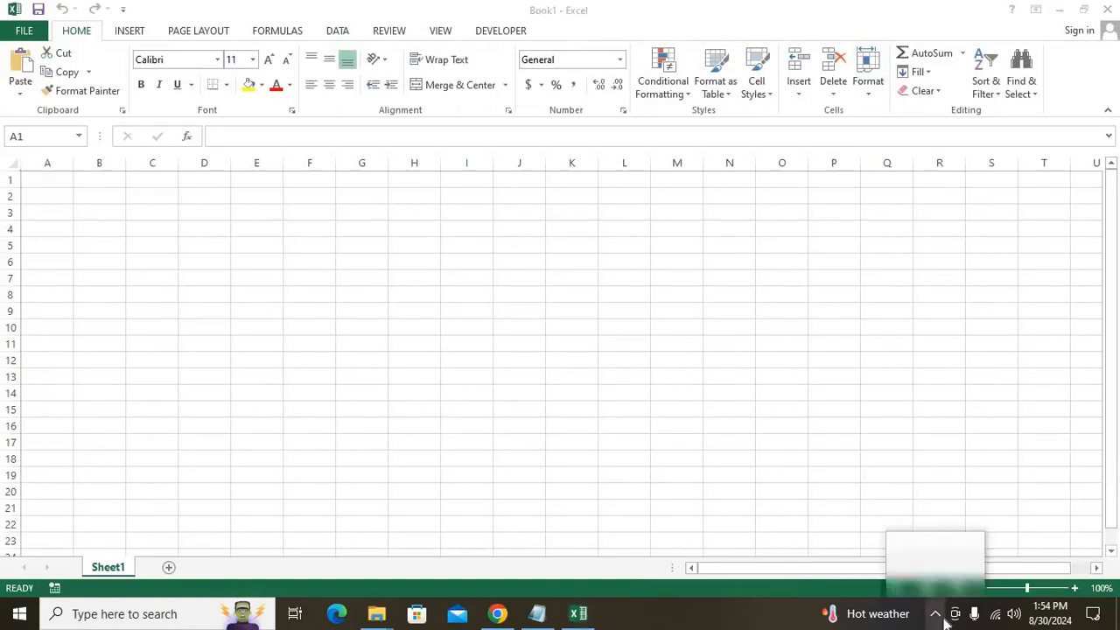
left_click(399, 221)
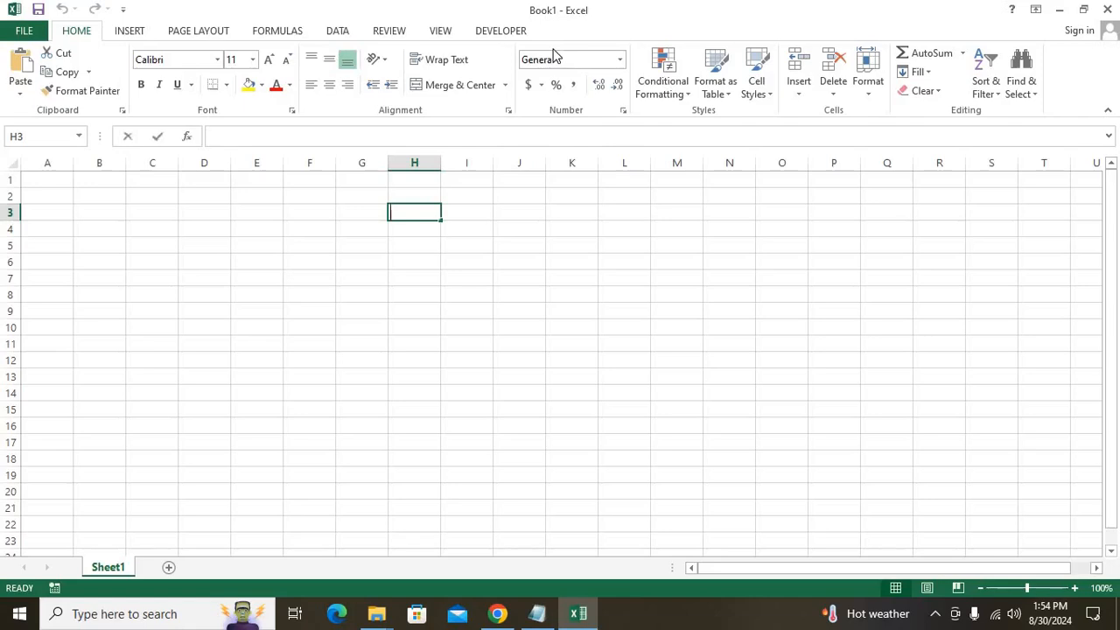
type("WRORKING")
key("BackSpace")
key("BackSpace")
key("BackSpace")
key("BackSpace")
type("KBOOK")
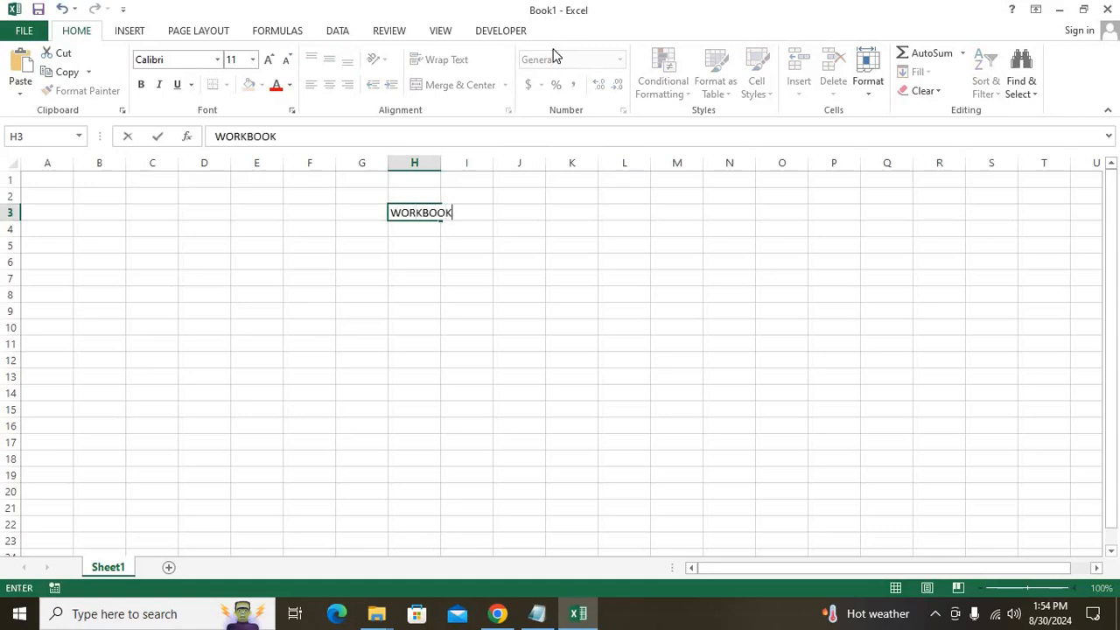
type("!")
key("Return")
key("Up")
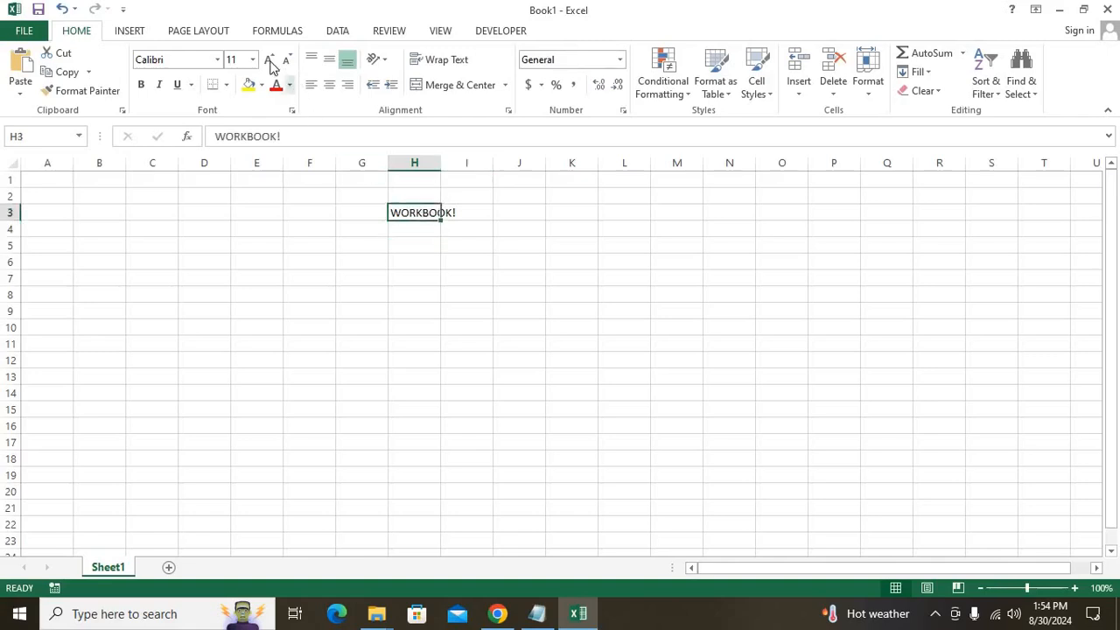
left_click(268, 59)
left_click_drag(441, 163, 488, 163)
Browse the Insert, Page Layout and Formulas ribbon tabs, then return to Home.
left_click(523, 263)
left_click(455, 278)
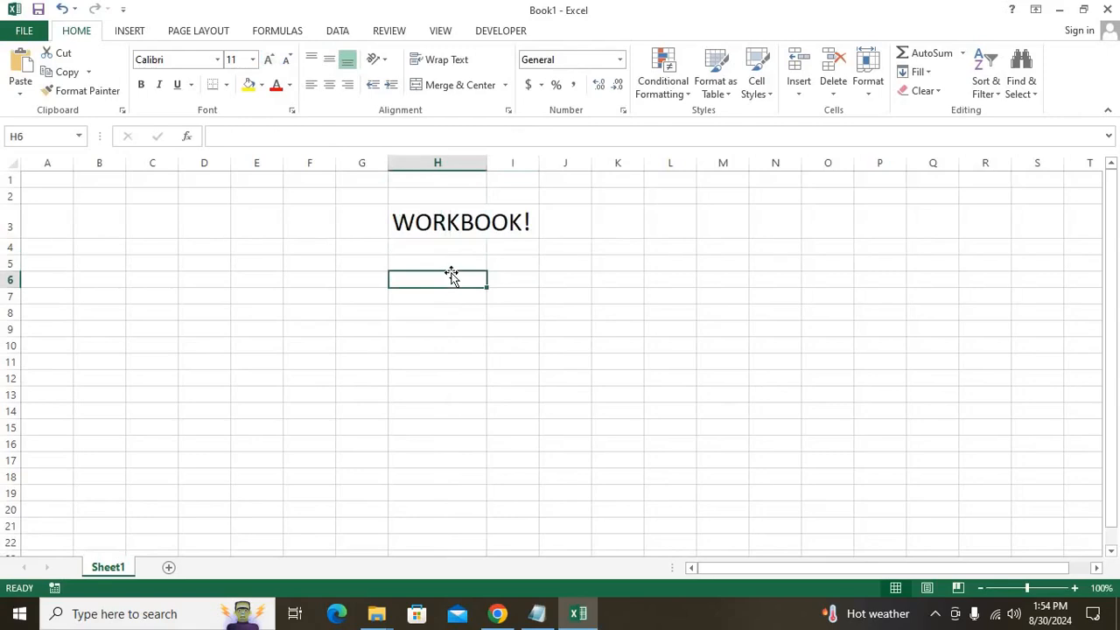
left_click(127, 33)
left_click(181, 33)
left_click(253, 31)
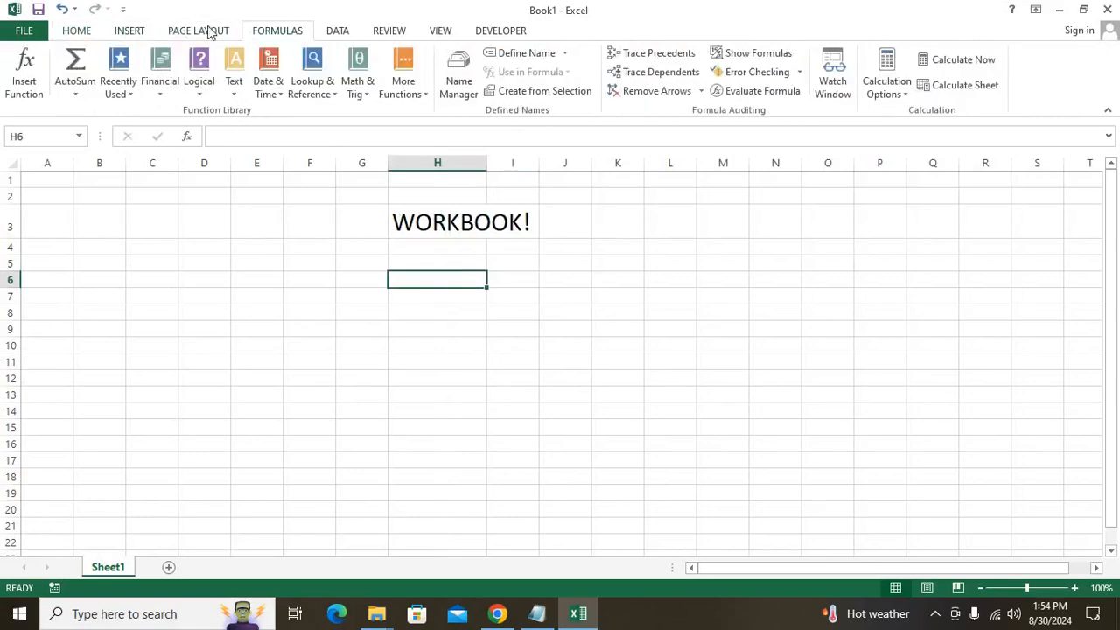
left_click(76, 31)
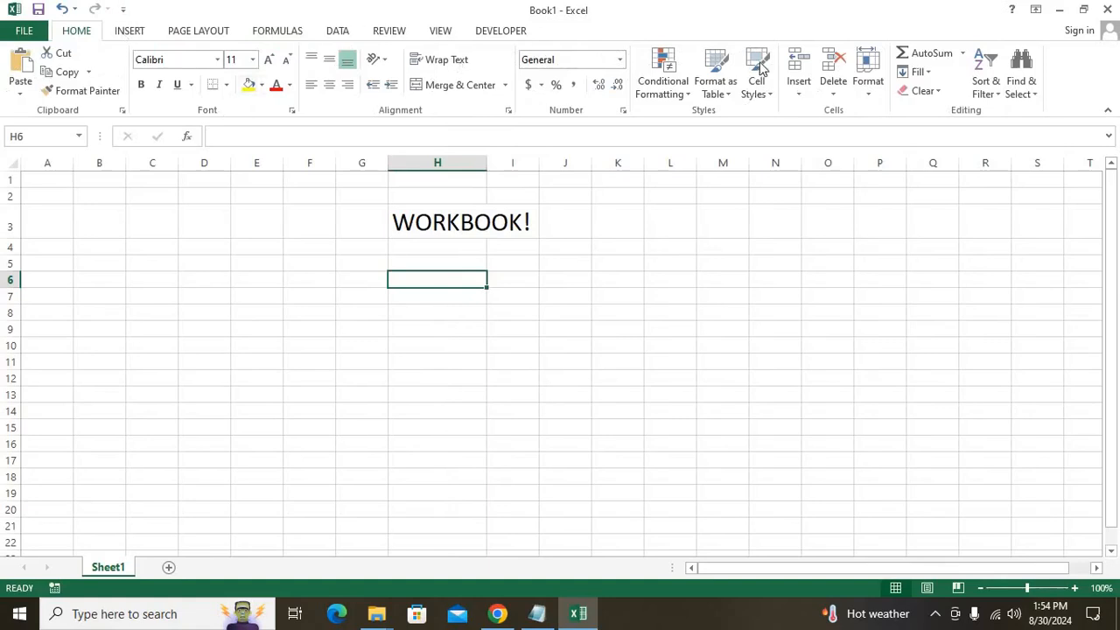
left_click_drag(152, 223, 903, 496)
Type 'SHEET' in H8 and give it the WORKBOOK! title's large font with Format Painter.
left_click(464, 315)
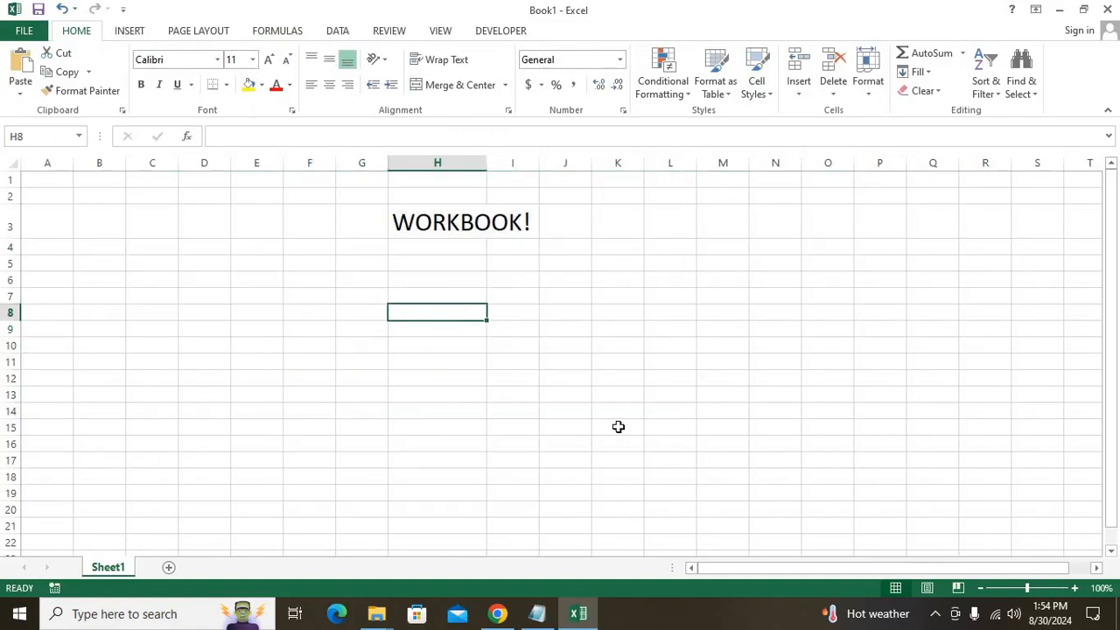
type("SHEET")
key("Return")
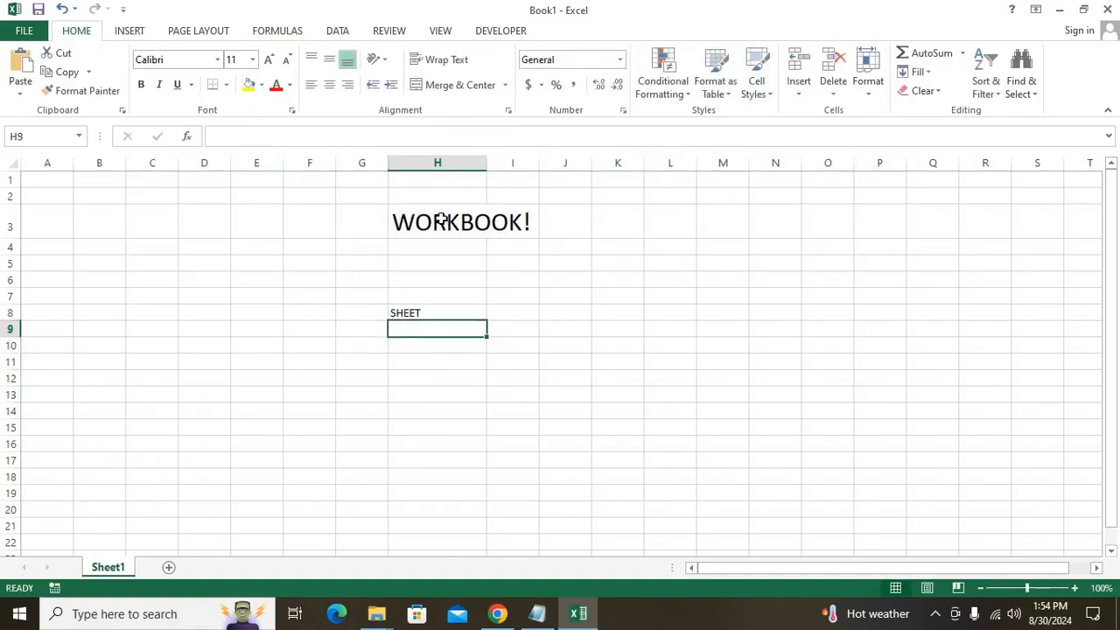
left_click(442, 221)
left_click(88, 90)
left_click_drag(426, 309, 426, 302)
left_click(481, 394)
left_click(453, 337)
left_click(525, 343)
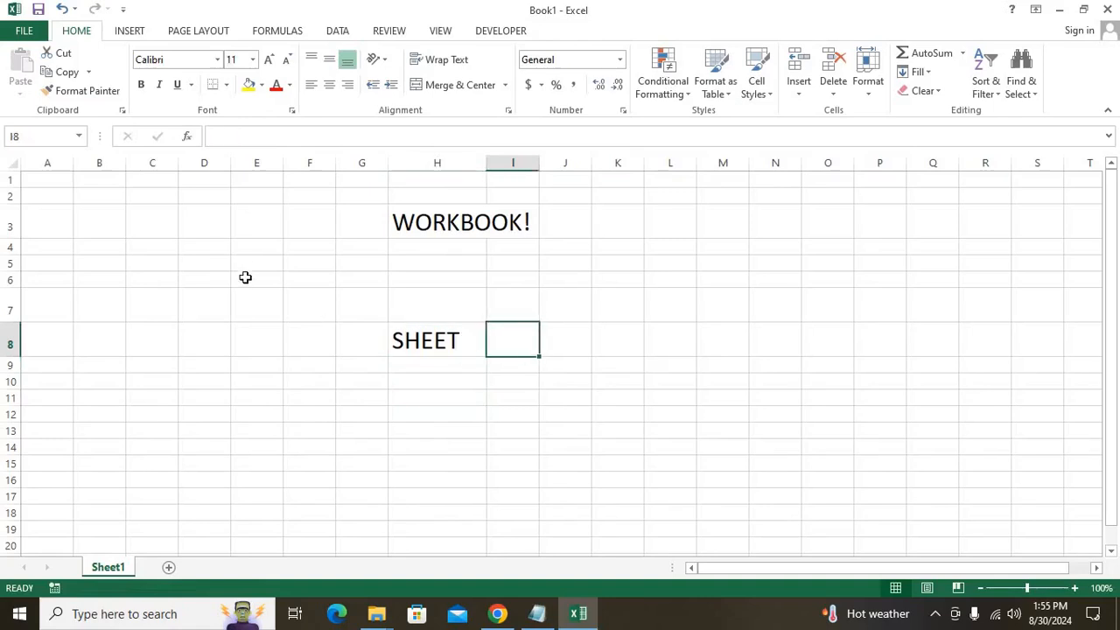
left_click(211, 161)
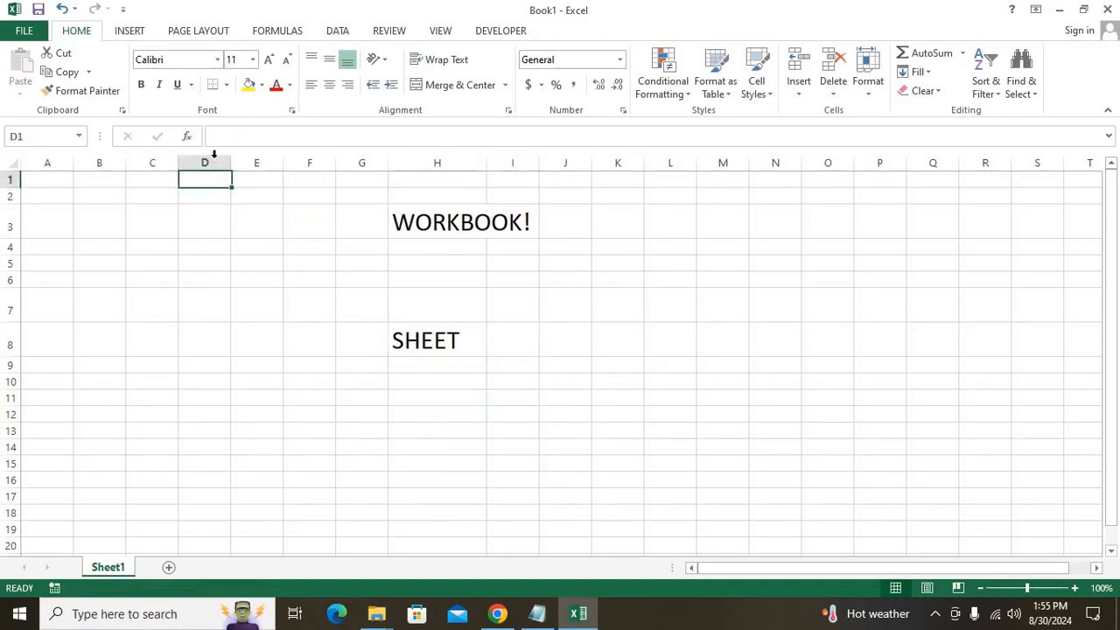
Fill column D and row 4 with yellow.
left_click(249, 85)
left_click(296, 280)
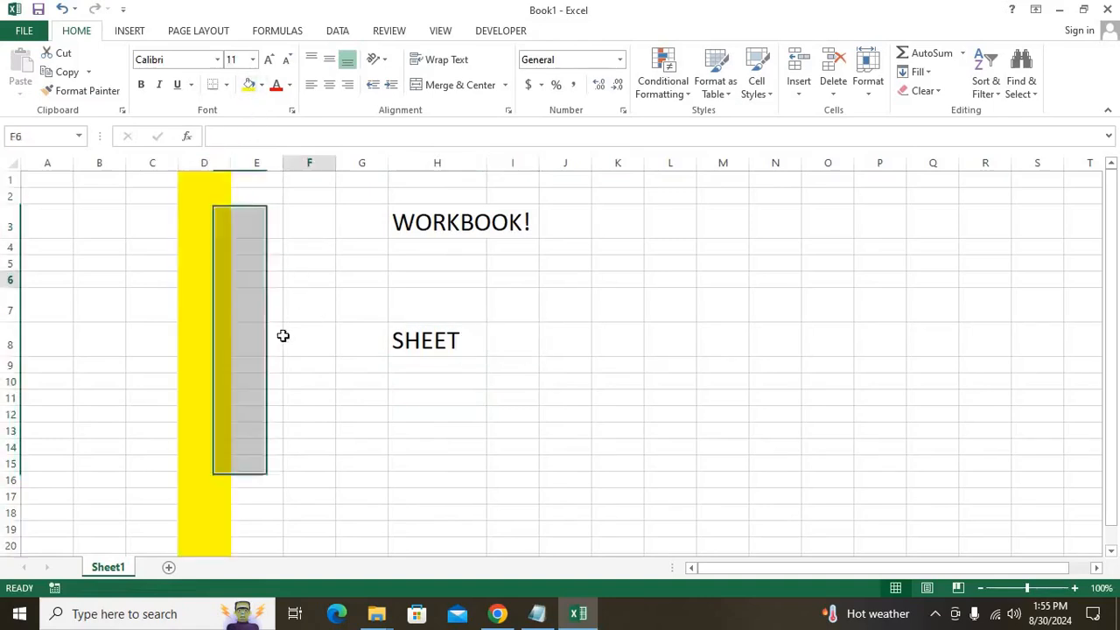
left_click(10, 247)
left_click(249, 85)
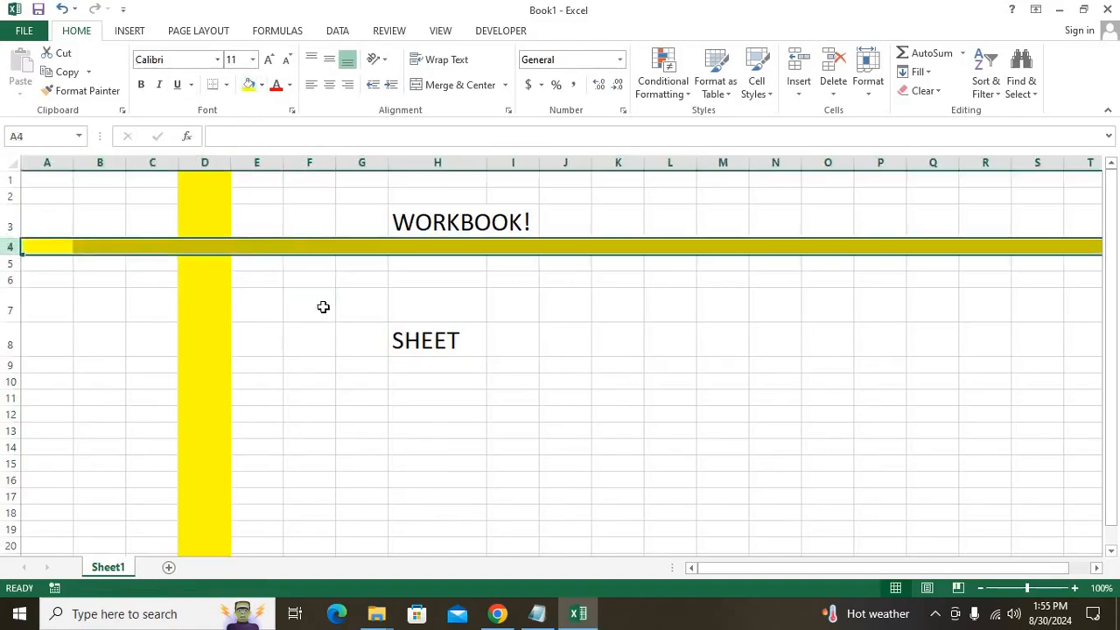
left_click(323, 306)
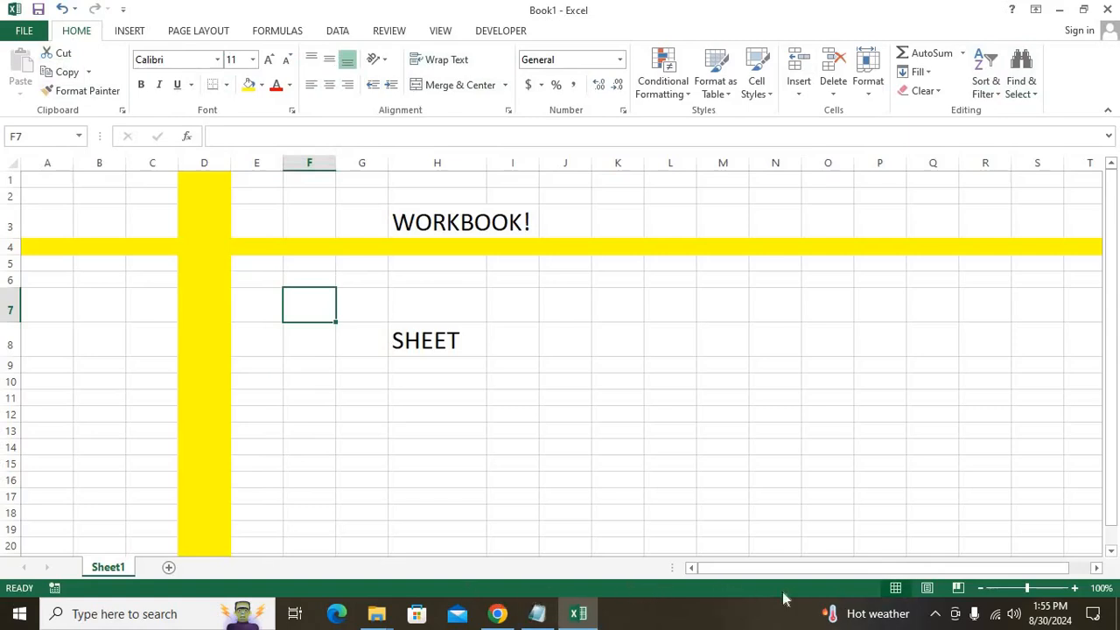
Enter 255 in cell I8 beside SHEET.
left_click(530, 350)
left_click_drag(124, 181, 385, 306)
left_click_drag(747, 395, 963, 476)
left_click(522, 340)
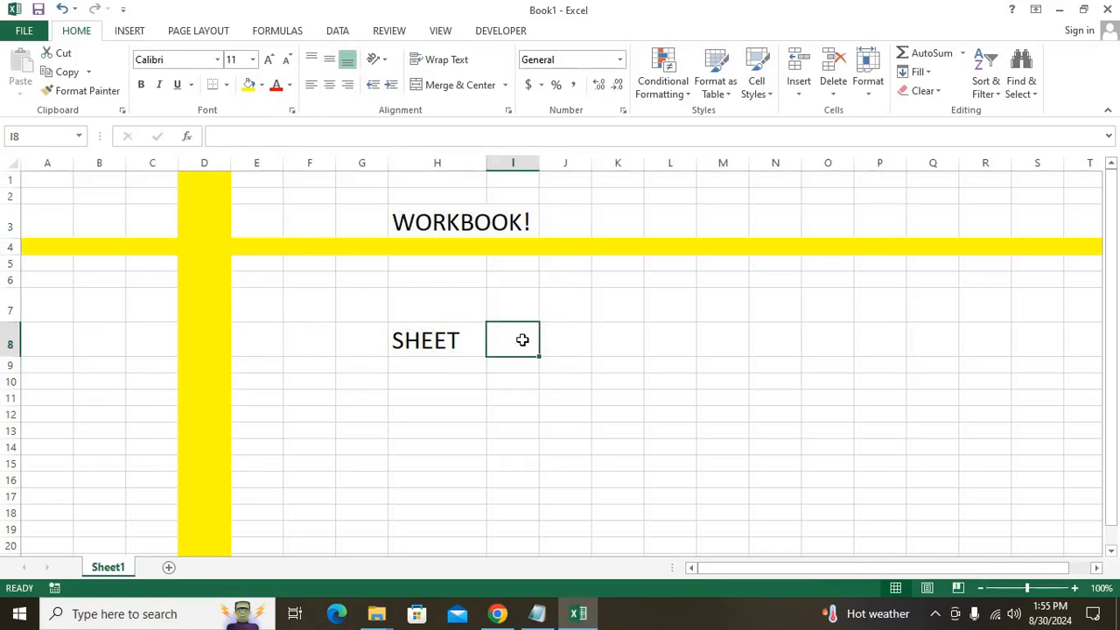
type("255")
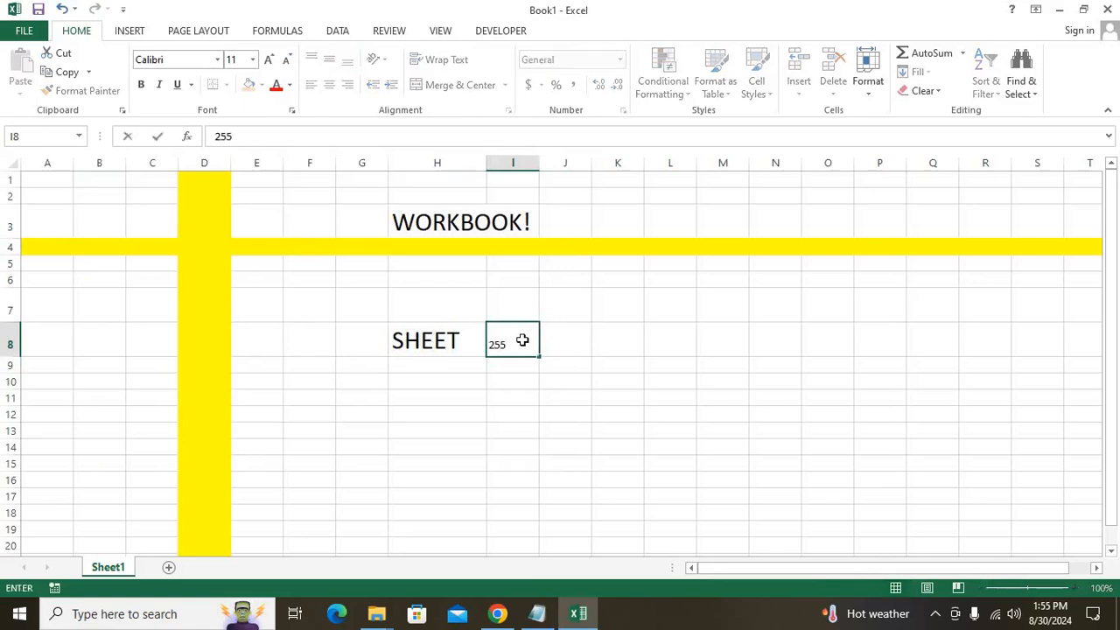
Give 255 in I8 the same large font as SHEET using Format Painter.
left_click(462, 335)
left_click(80, 90)
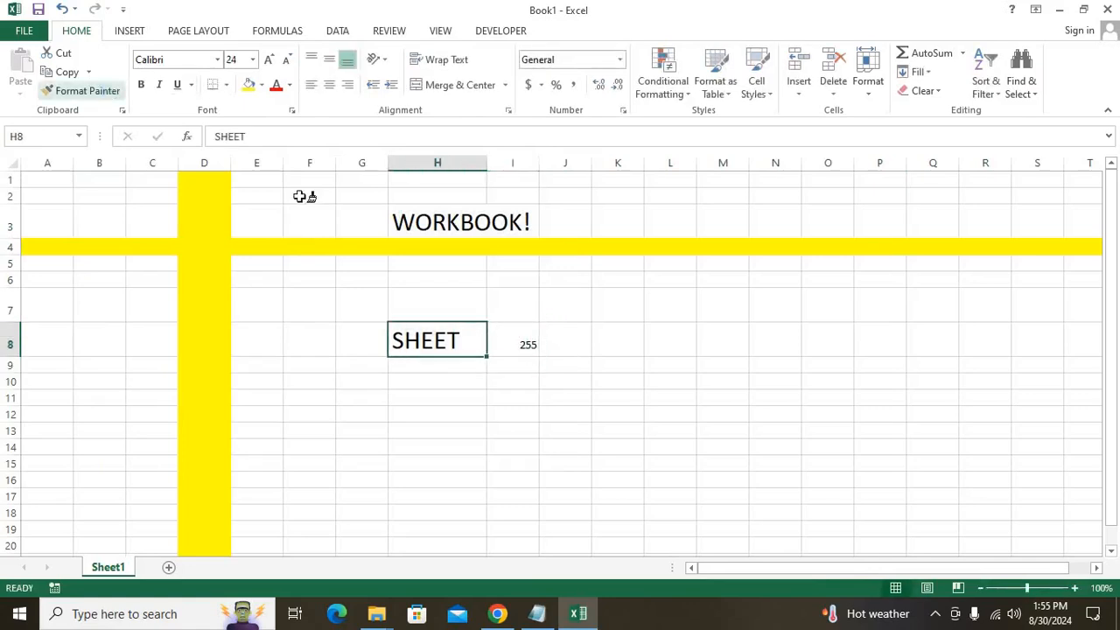
left_click(536, 347)
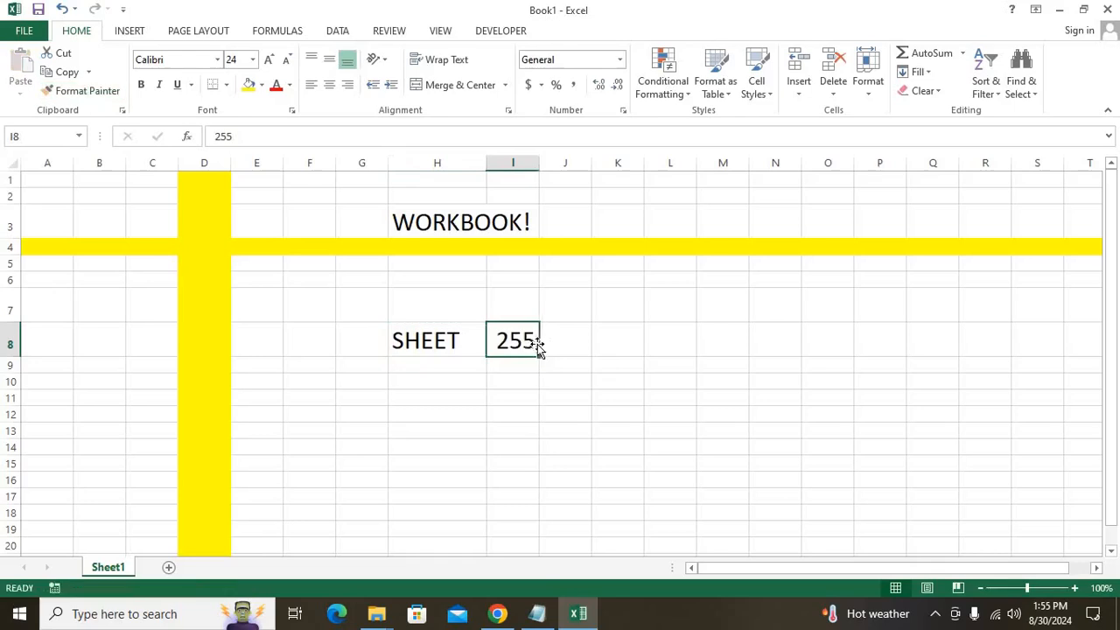
Copy the SHEET/255 pair to row 10, change it to COLUMNS 16384, and autofit column H.
left_click(420, 342)
key("shift+Right")
key("ctrl+c")
key("Down")
key("Down")
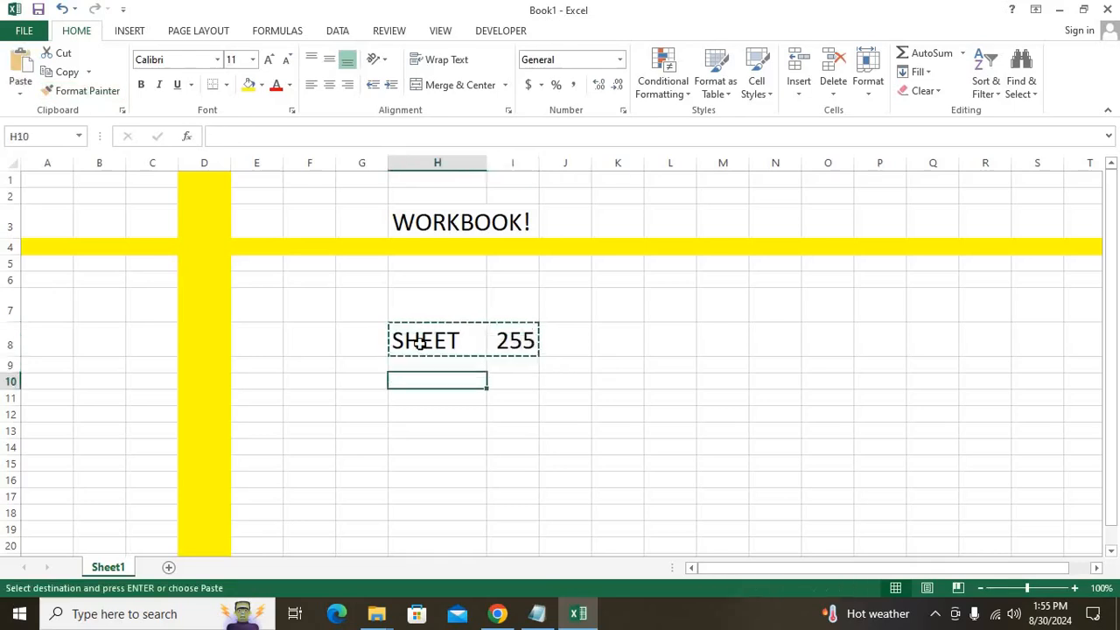
key("ctrl+v")
key("BackSpace")
type("C")
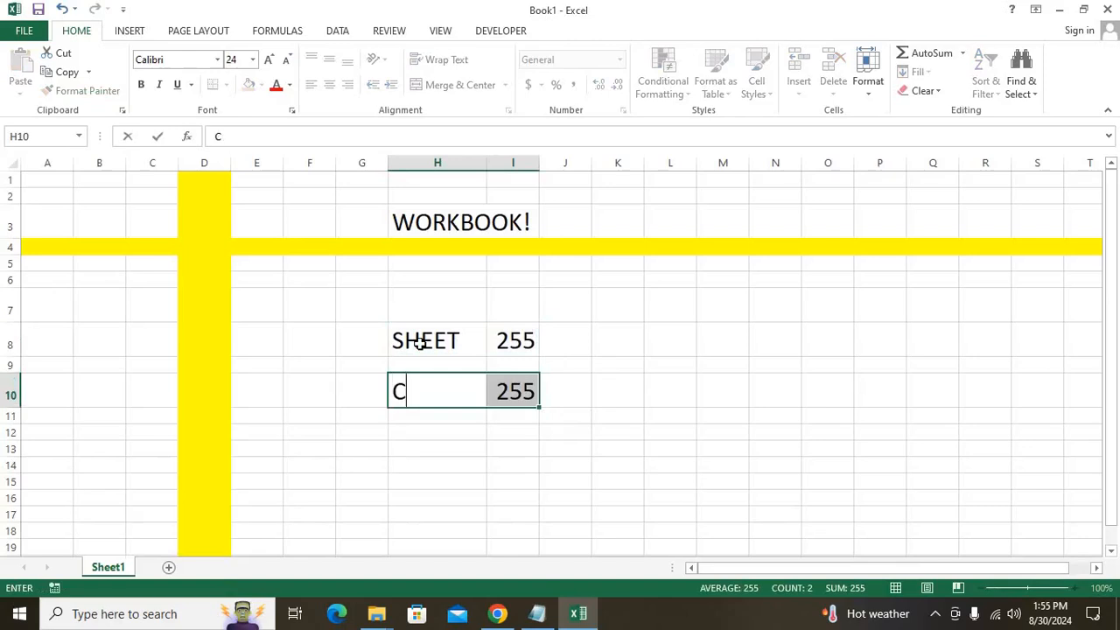
type("OLUMNS")
key("Tab")
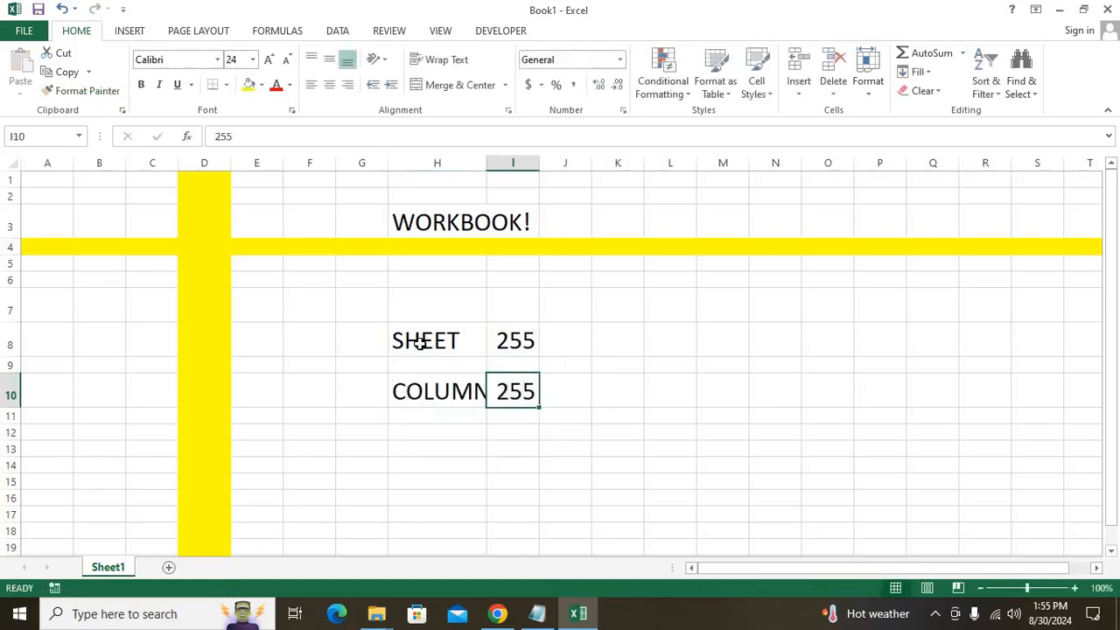
type("16384")
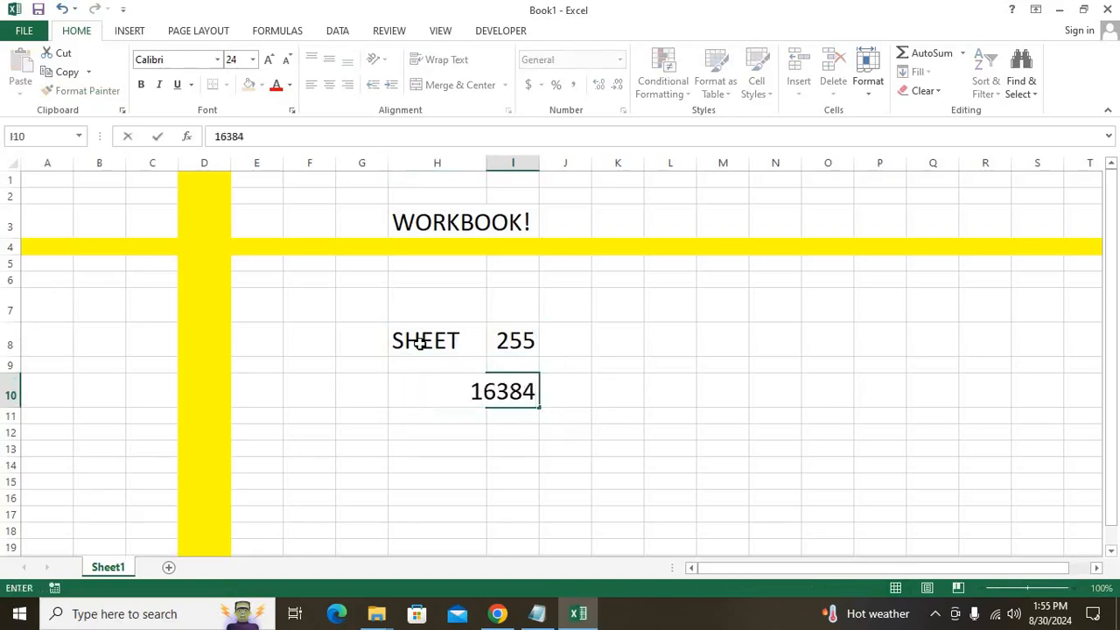
key("Return")
left_click(489, 171)
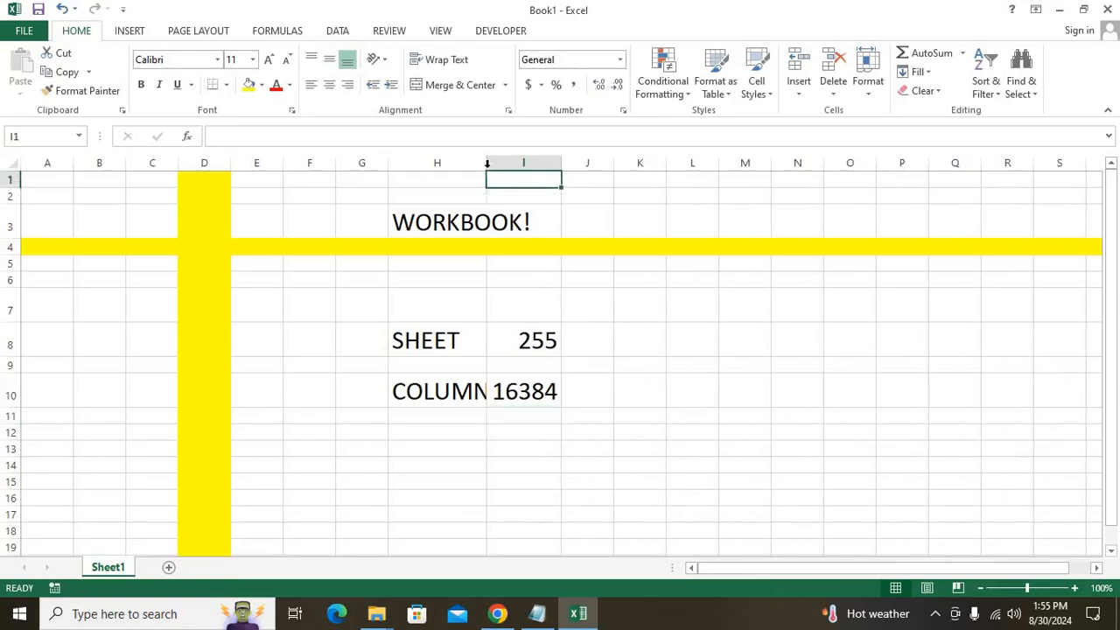
double_click(487, 164)
Copy the COLUMNS row to row 11 and change it to ROW 1048576.
left_click(500, 415)
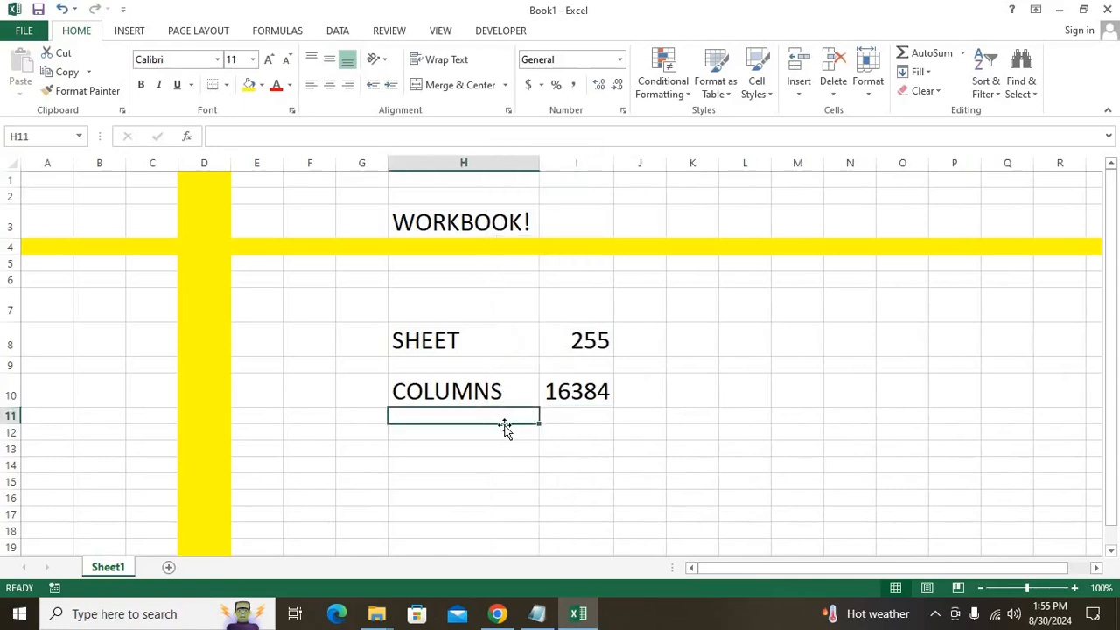
left_click_drag(451, 391, 595, 398)
key("Delete")
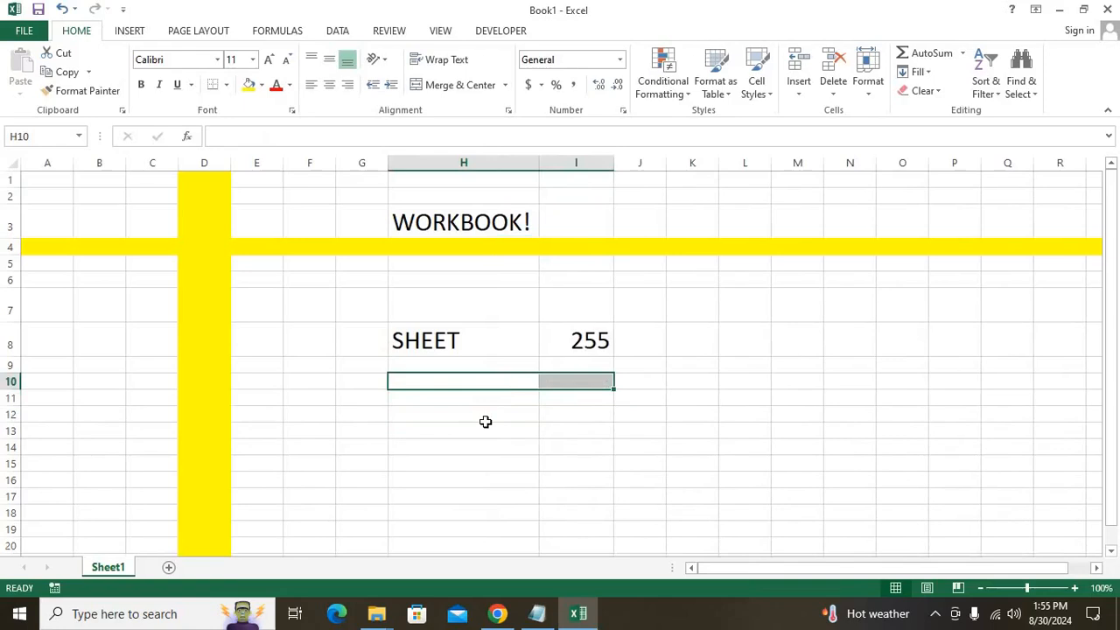
key("ctrl+z")
key("ctrl+c")
left_click(490, 426)
key("ctrl+v")
double_click(487, 424)
left_click_drag(488, 425, 341, 422)
type("ROW")
key("Return")
key("Up")
key("Right")
type("1")
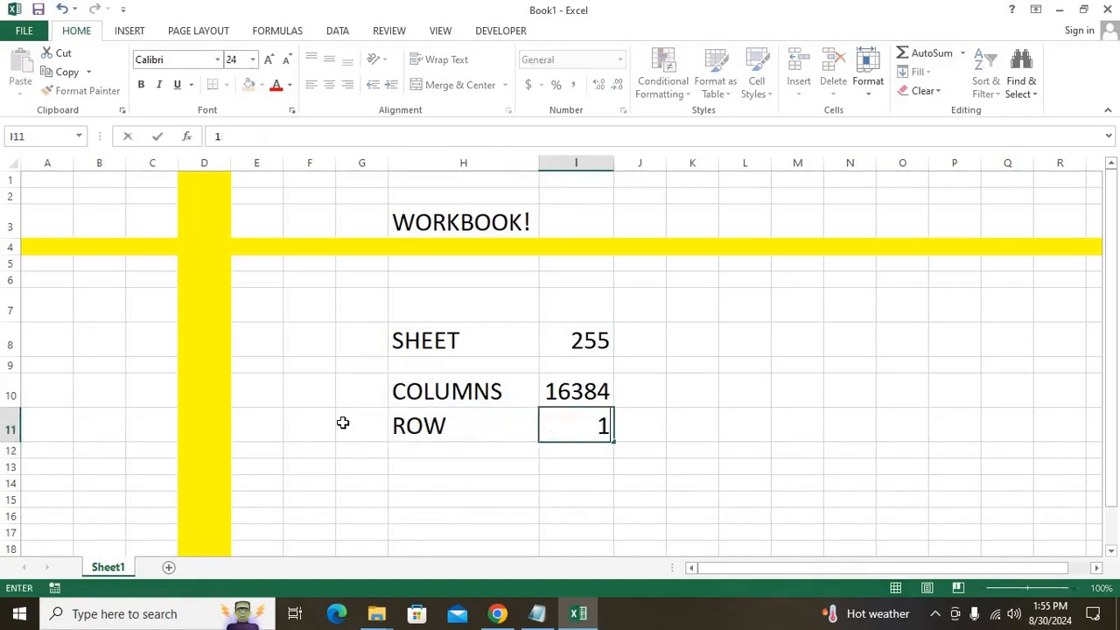
type("048576")
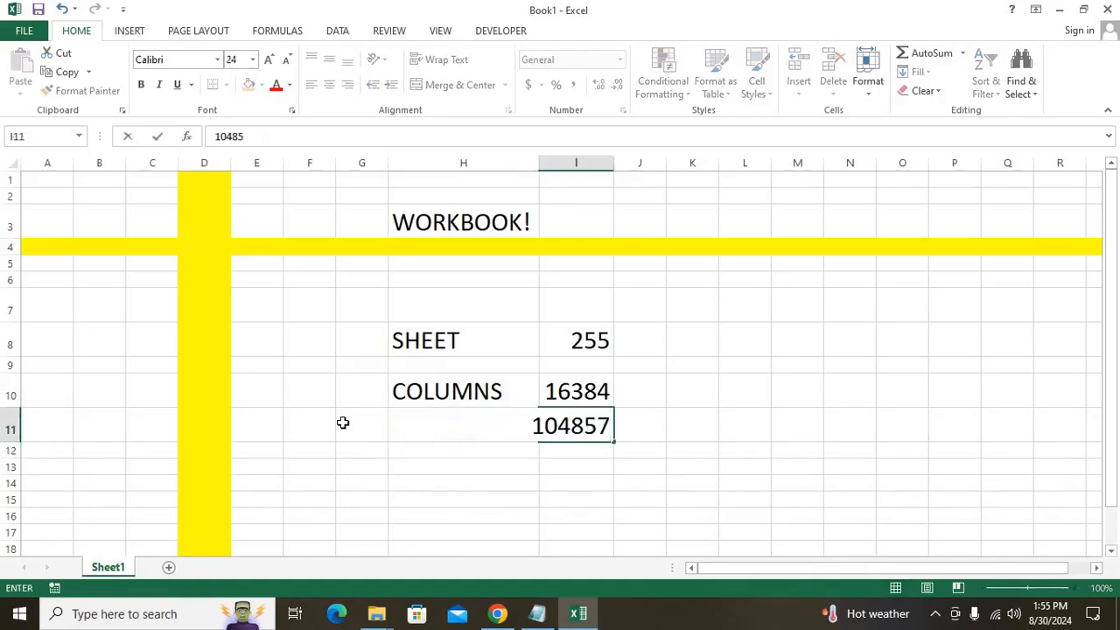
key("Return")
Make the SHEET, COLUMNS and ROW list bold, then add a new Sheet2.
key("Up")
key("shift+Up")
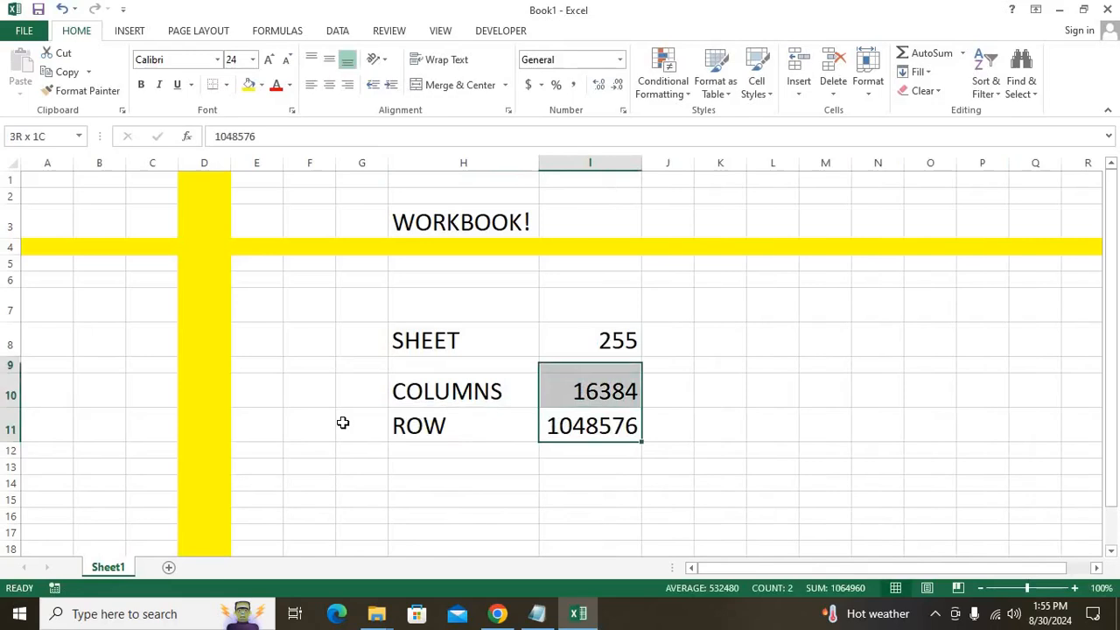
key("shift+Up")
key("shift+Up")
key("shift+Left")
key("ctrl+b")
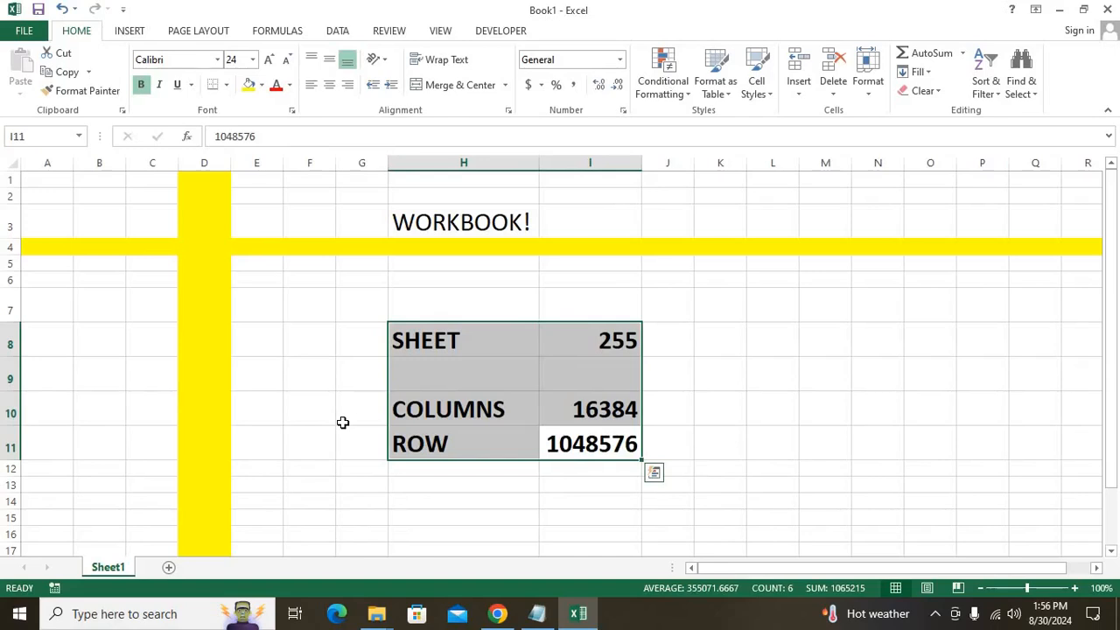
left_click(168, 567)
Type the heading 'WHAT IS DATA???' in A1 and make it bold.
scroll(443, 332, "up", 6)
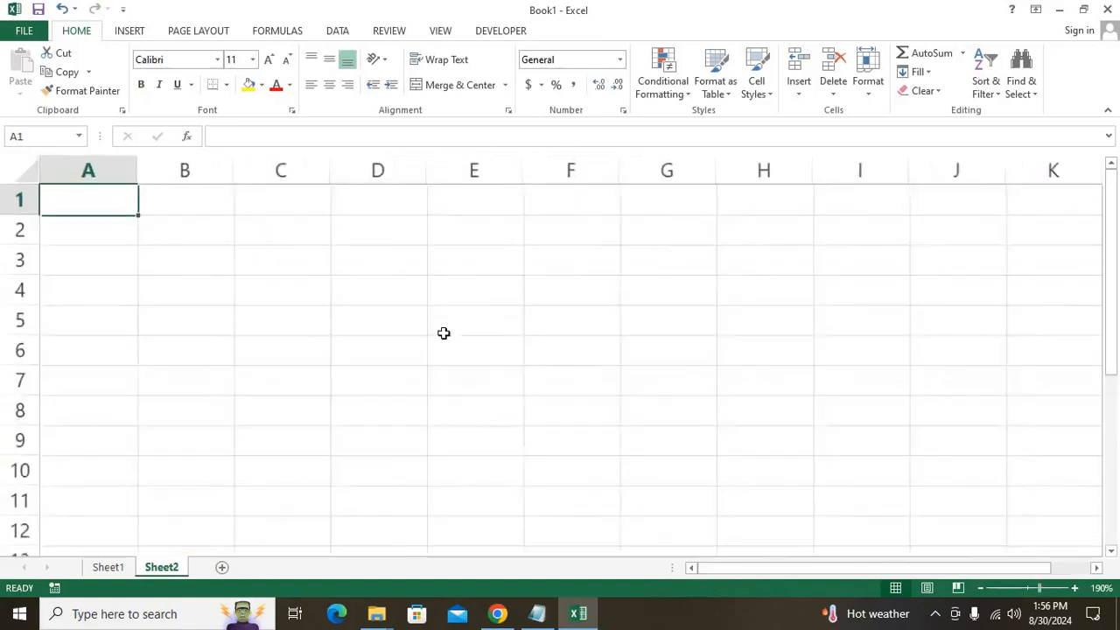
type("WHAT ")
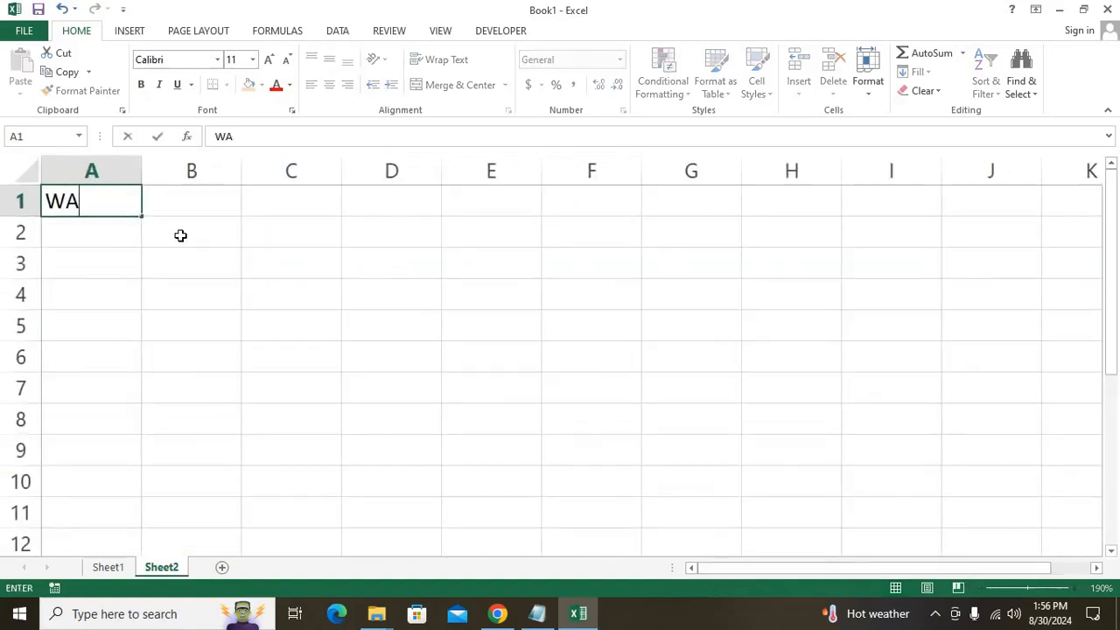
type("IS AD")
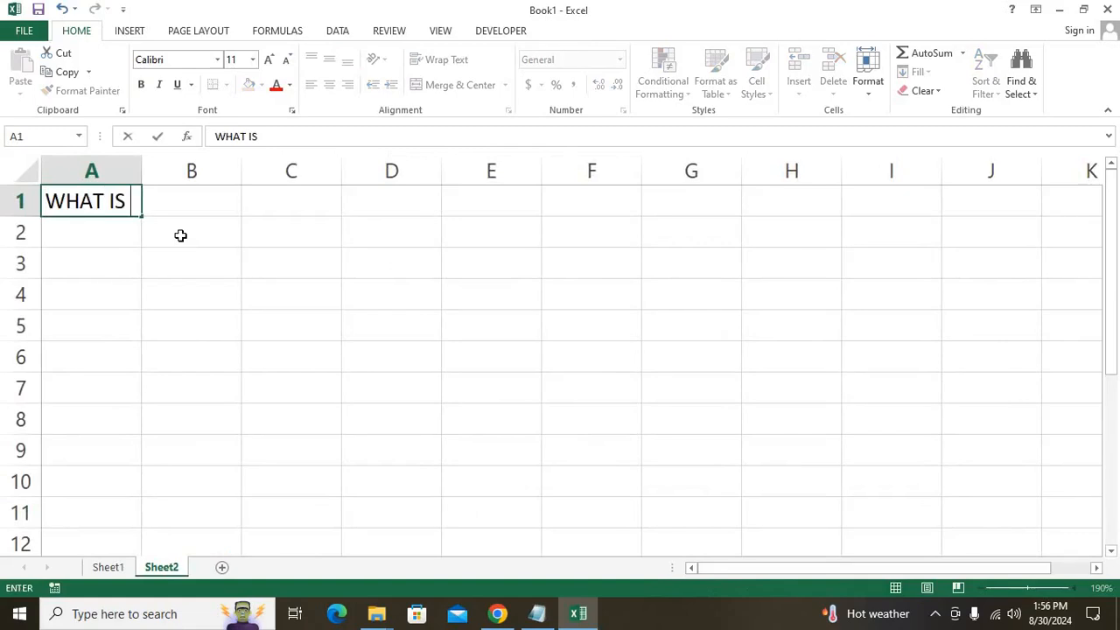
key("BackSpace")
type("ADAT")
key("BackSpace")
key("BackSpace")
key("BackSpace")
key("BackSpace")
type("DATA???")
key("Return")
key("Up")
key("ctrl+b")
Turn off the sheet gridlines from the View tab, then return to Home.
scroll(180, 235, "up", 4)
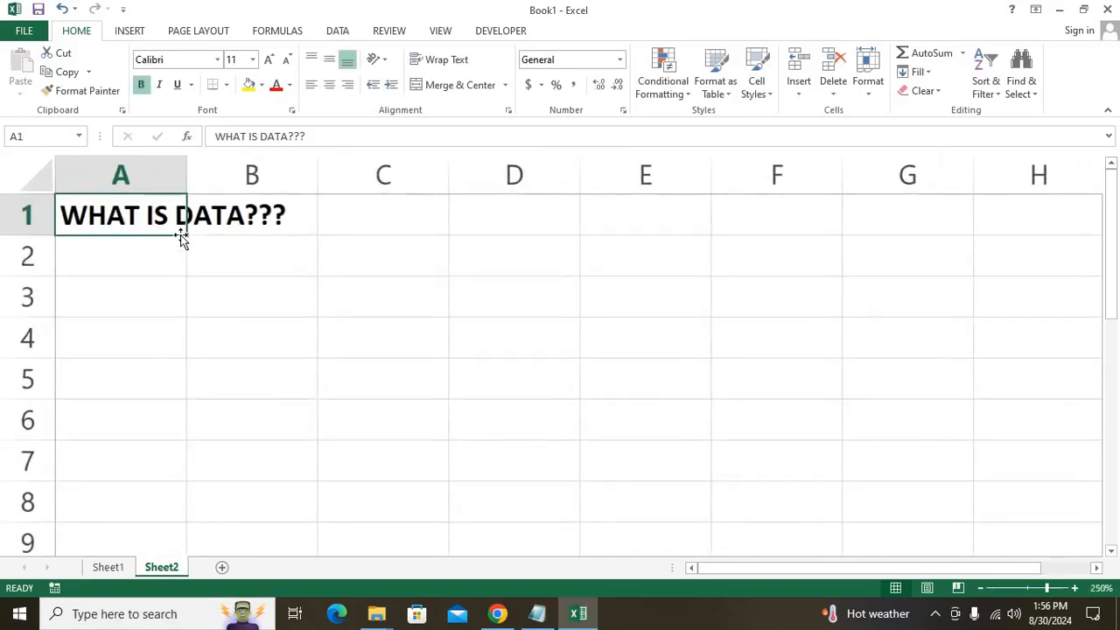
key("alt+w")
key("v")
key("g")
left_click(157, 259)
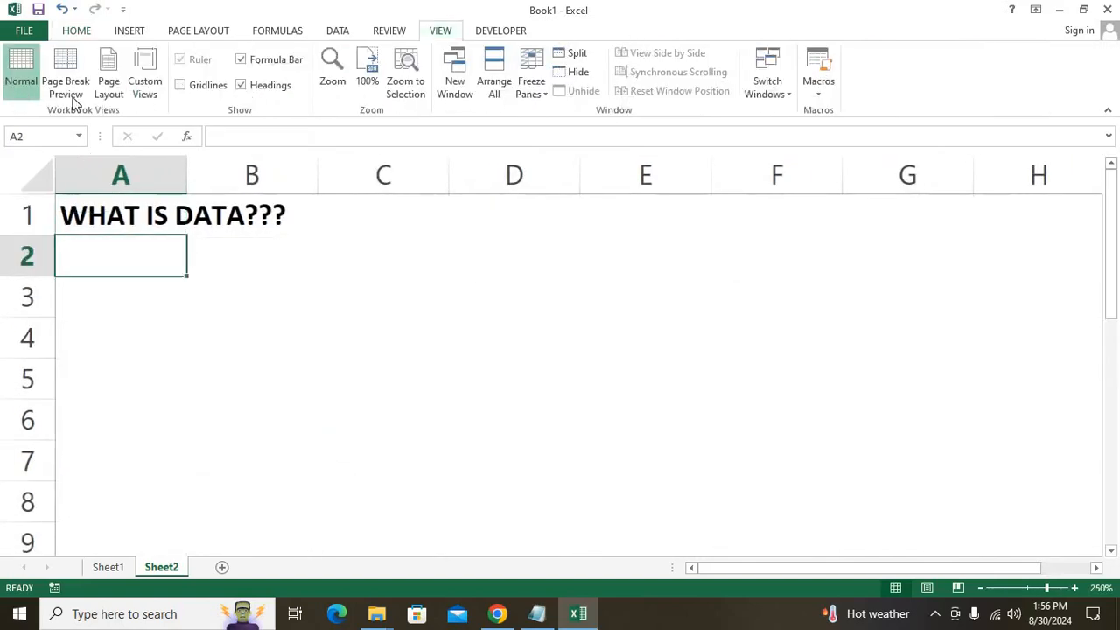
left_click(77, 31)
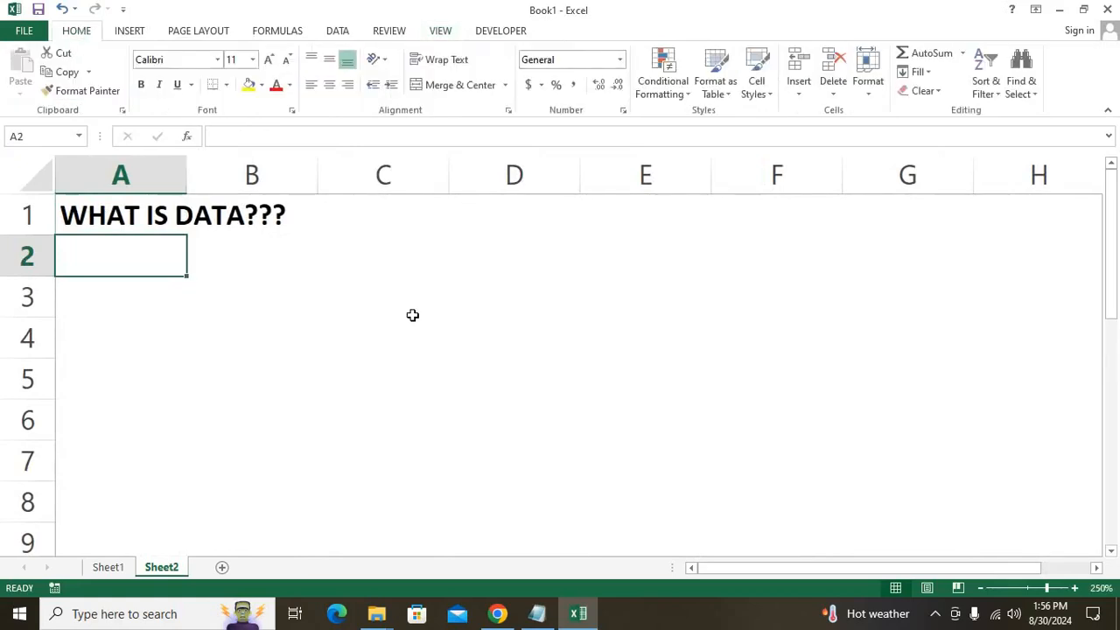
Enter 'DATA IS SOMETHING INFORMATION' in A2 and make it bold.
type("DATA IS SOMETJHING")
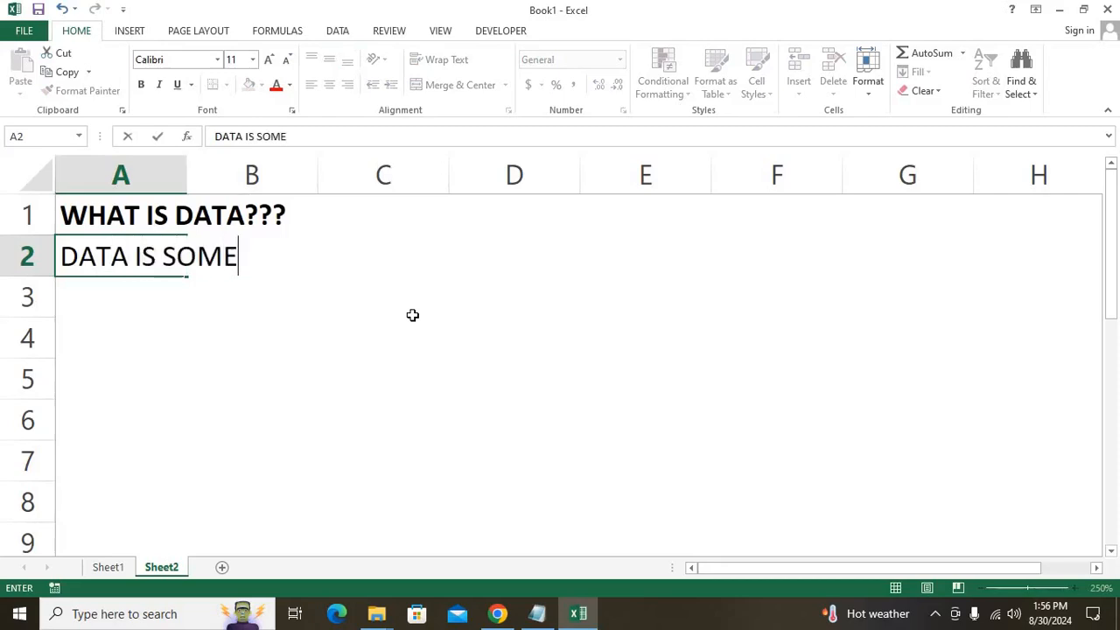
key("BackSpace")
key("BackSpace")
key("BackSpace")
key("BackSpace")
type("HIUN")
key("BackSpace")
key("BackSpace")
key("BackSpace")
key("BackSpace")
key("BackSpace")
type("HING ")
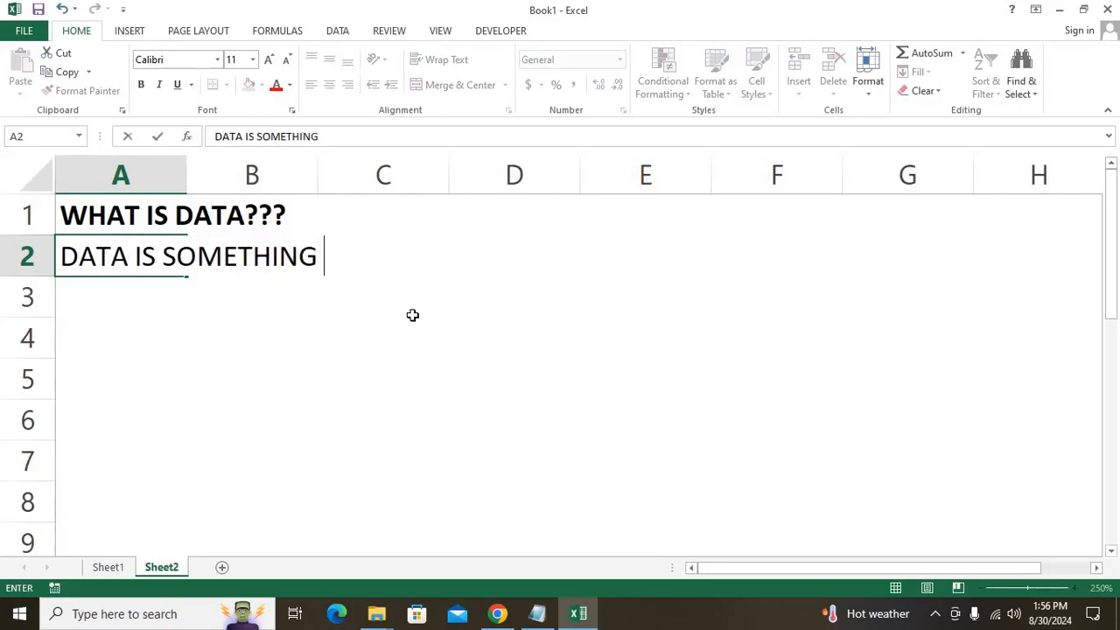
type("INFORMATION")
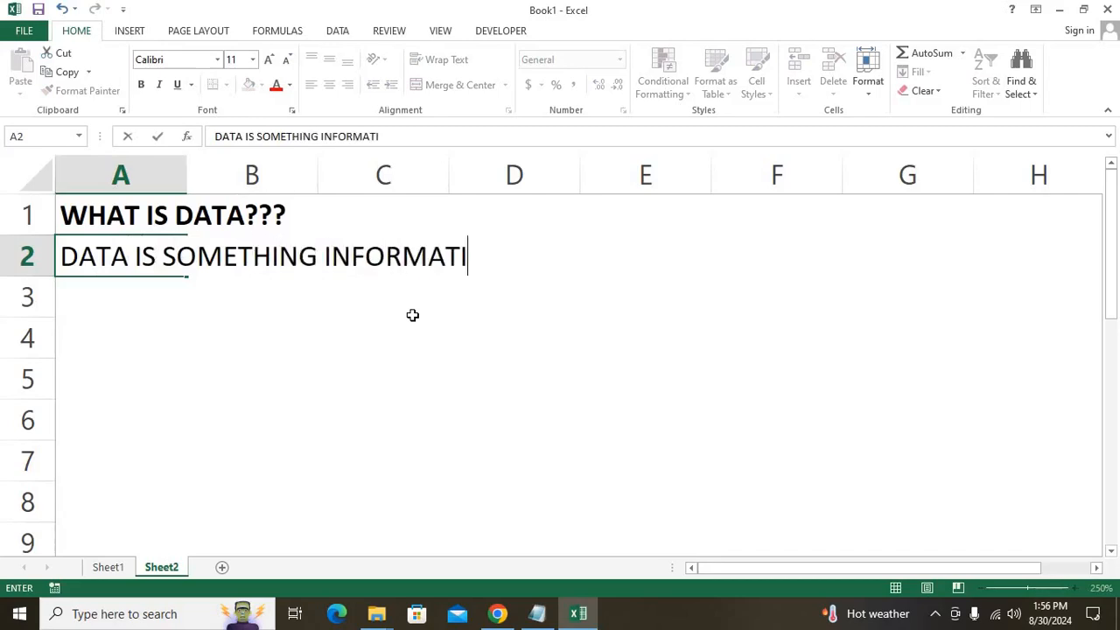
key("ctrl+Return")
key("ctrl+b")
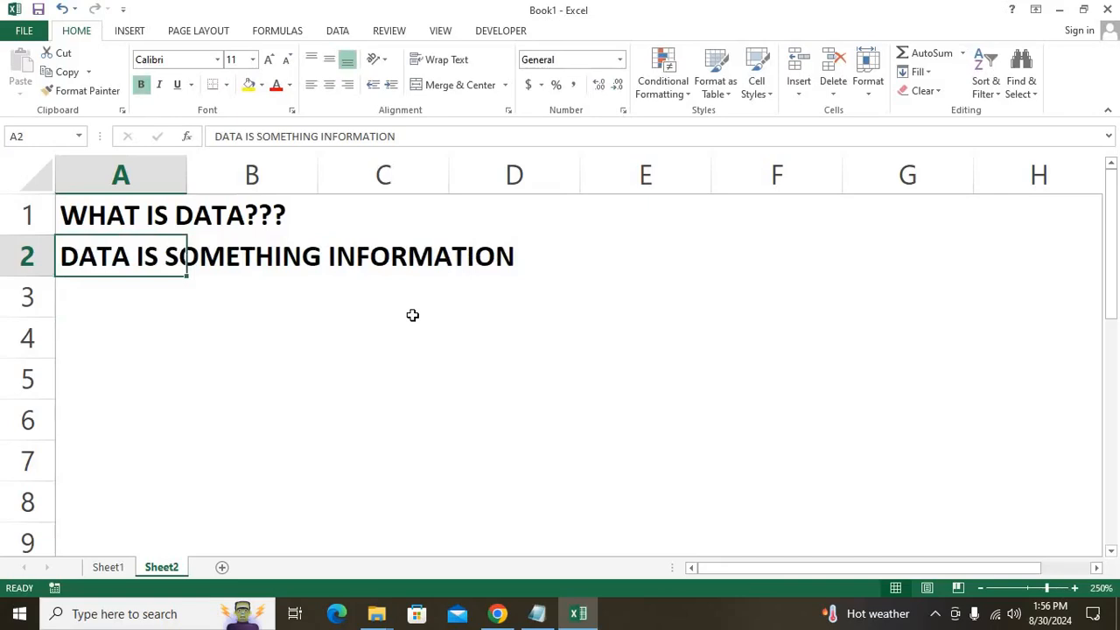
key("Right")
key("Down")
key("Down")
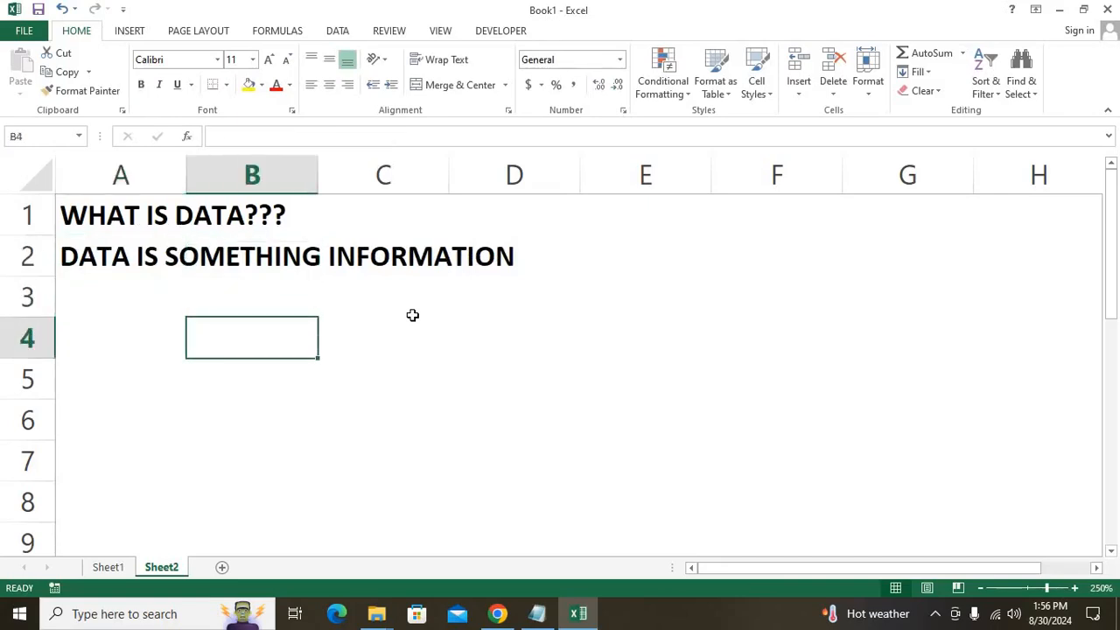
Type the heading DATA TYPE in cell B4.
type("DATA TYU")
key("BackSpace")
type("PE")
key("Return")
key("Up")
key("Left")
key("Right")
key("Down")
Enter 1 in B5 and NUMBER DATA 0 TO 9 in C5.
type("1")
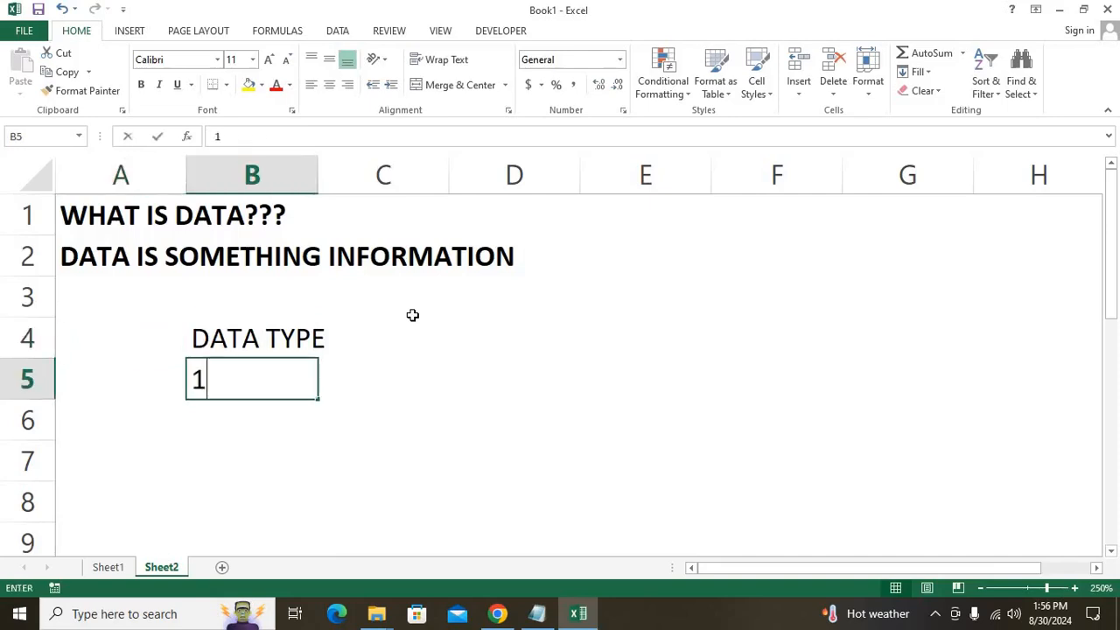
key("Return")
key("Up")
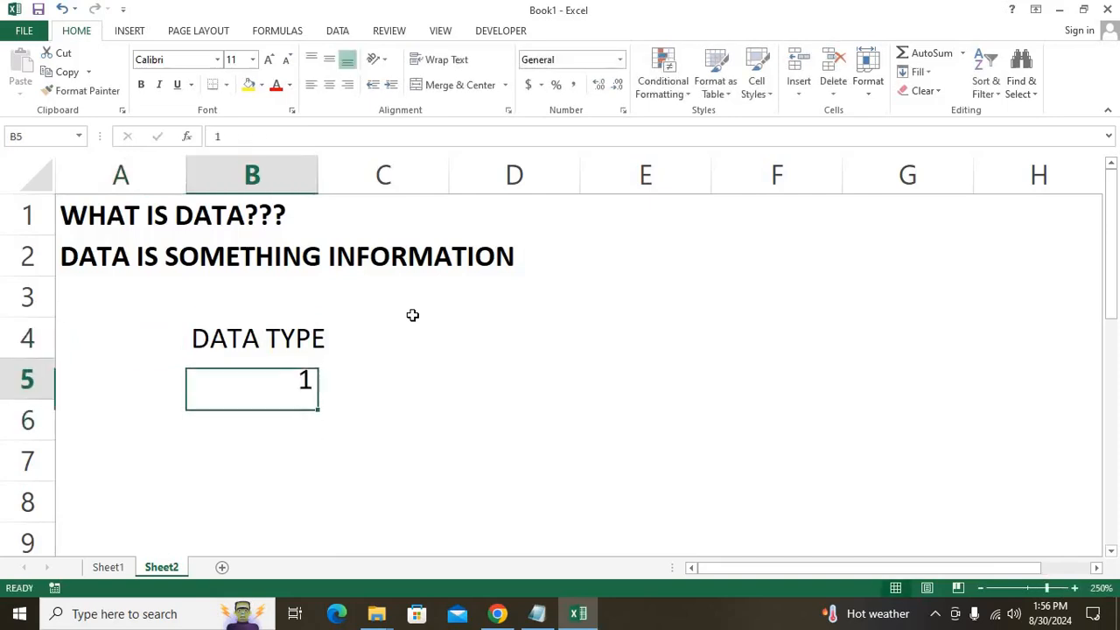
key("Right")
type("NUMBER DATA ")
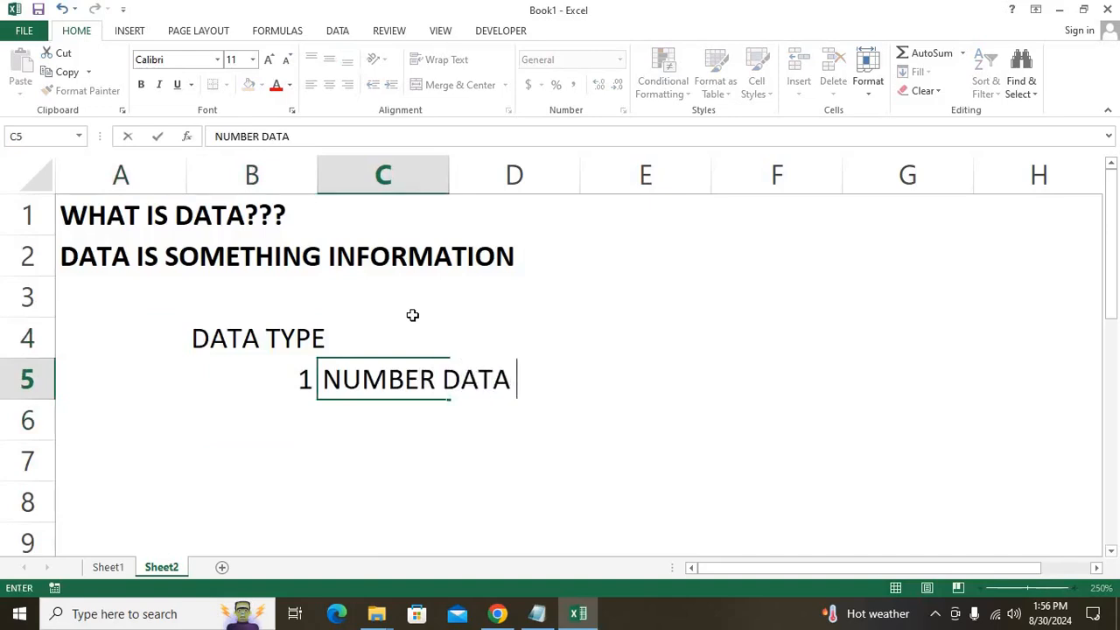
type("0 TO 9")
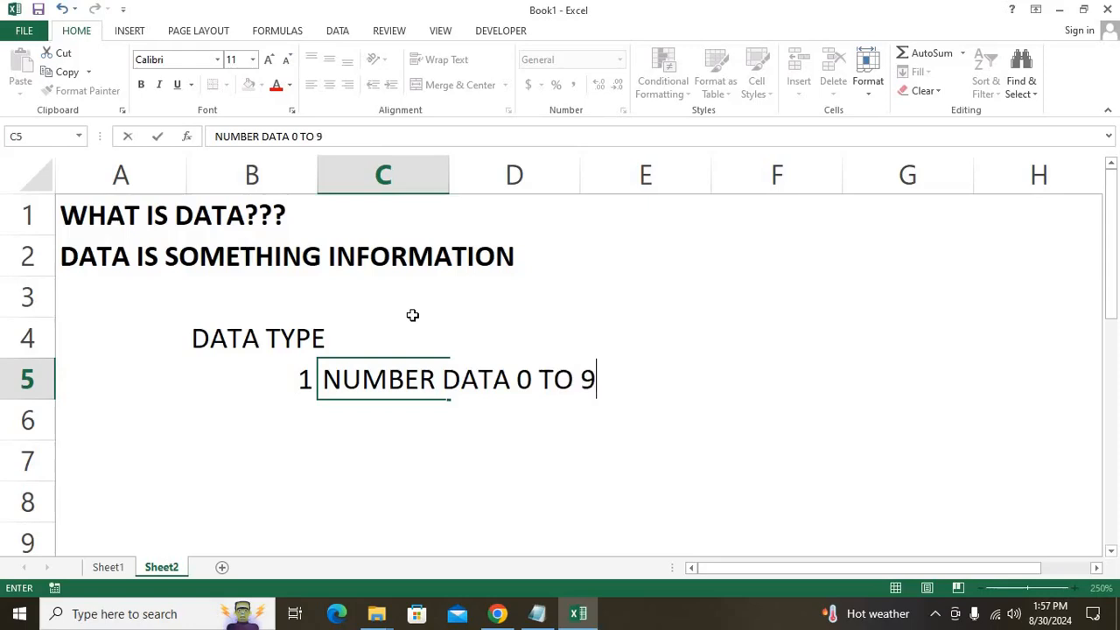
key("Return")
Enter 2 in B6 and TEXT DATA A TO Z in C6.
key("Left")
type("2")
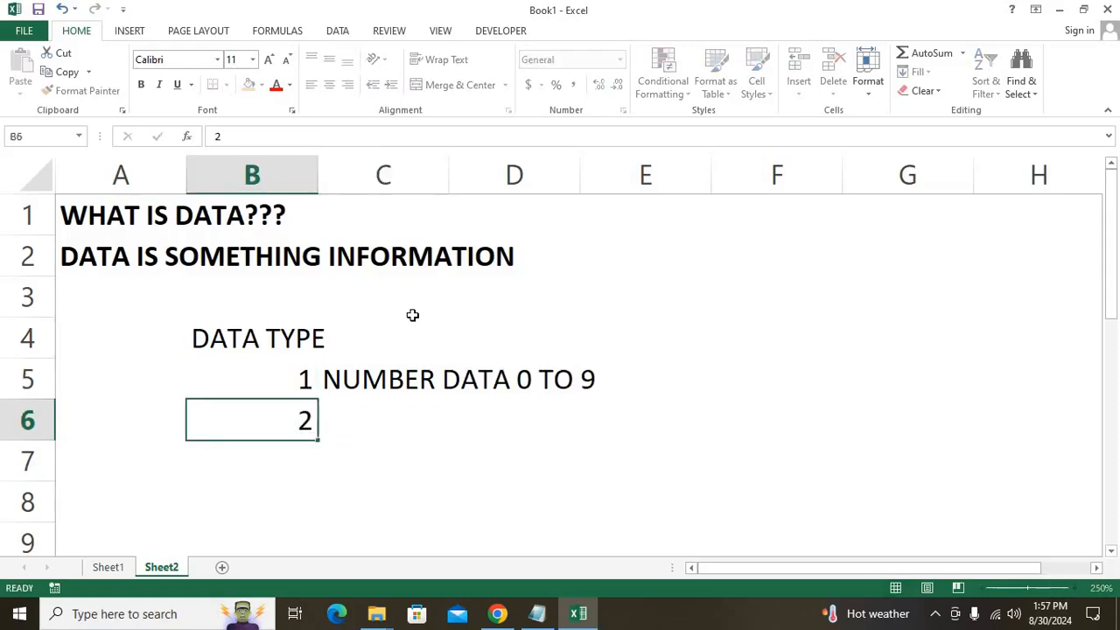
key("Return")
key("Right")
key("Up")
type("TEXT")
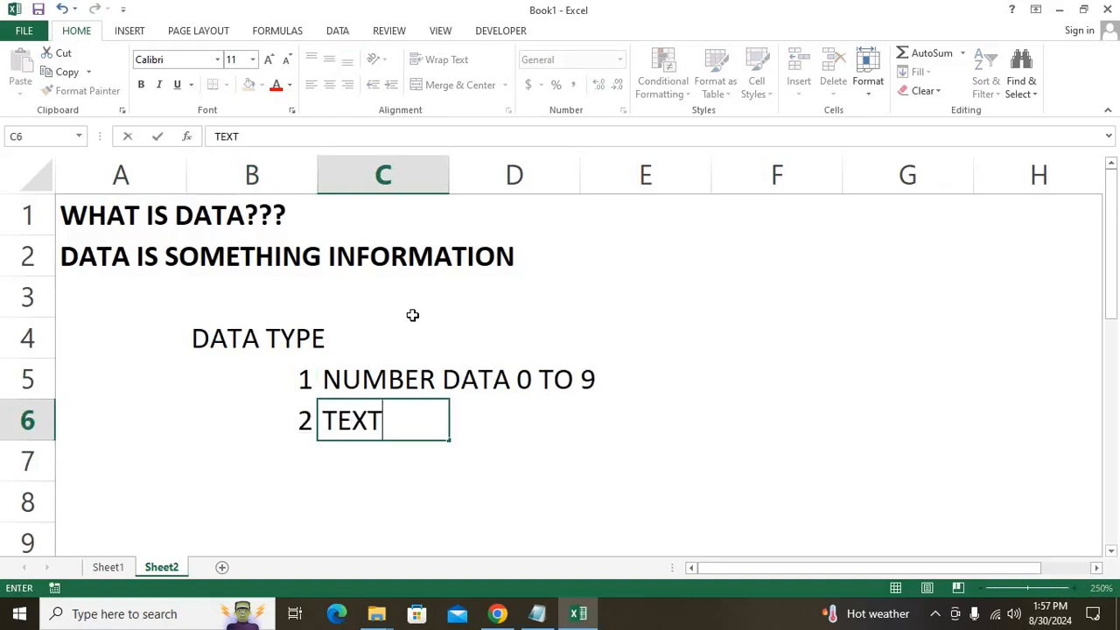
type(" DATA A TO Z\\")
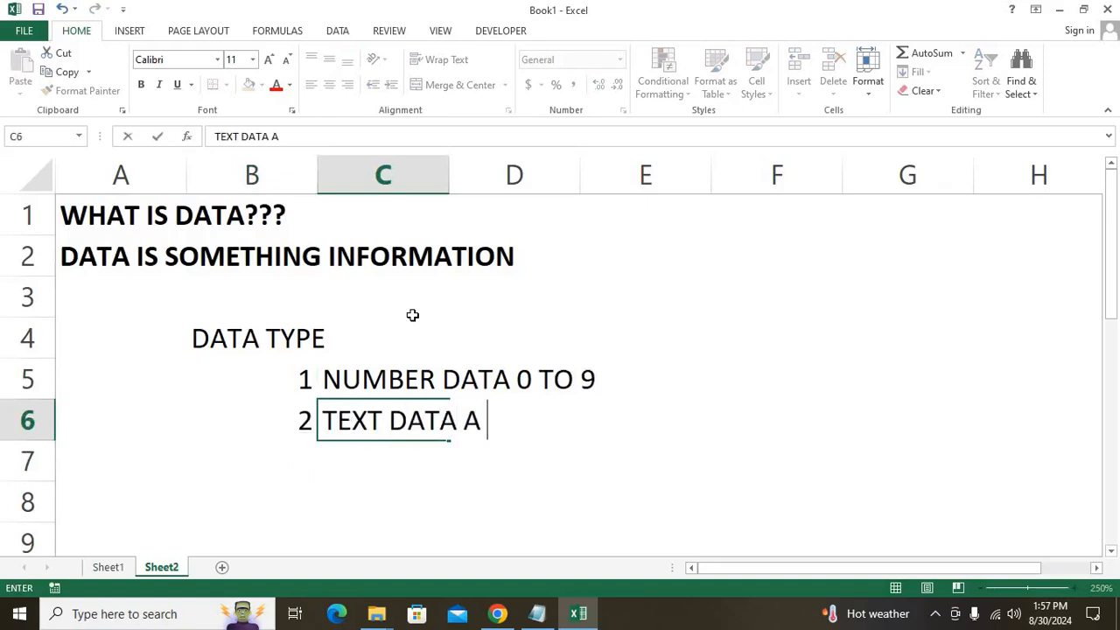
key("BackSpace")
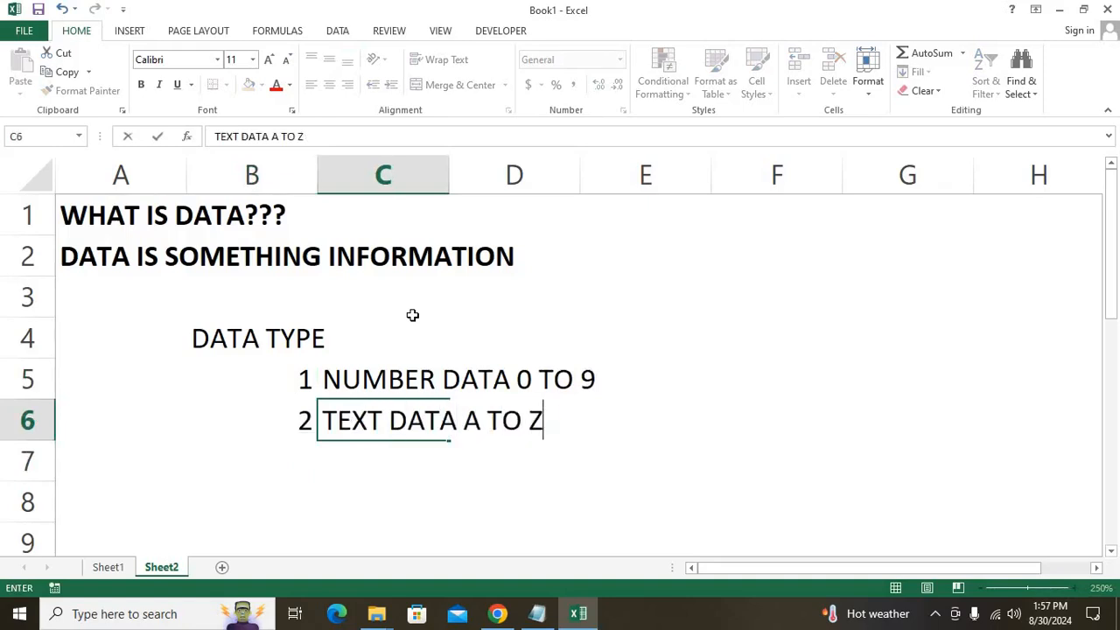
key("Return")
key("Up")
key("Up")
key("Up")
key("Right")
key("Right")
key("Down")
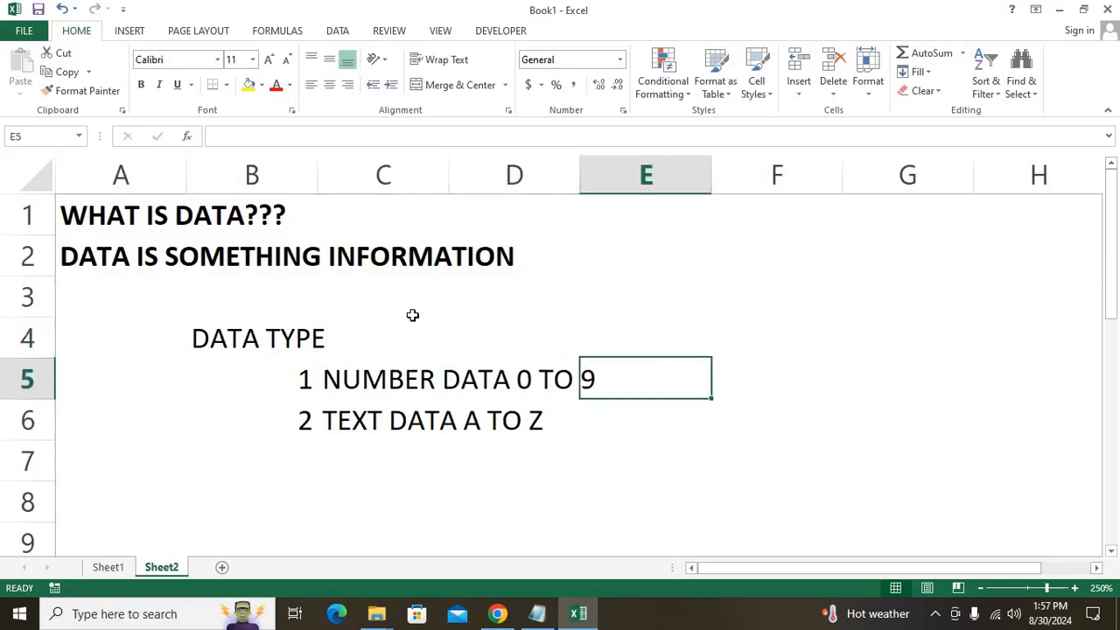
key("Right")
Add the side notes 10 DIGIT in F5 and 26 CHARACTER in F6.
type("10 DIGIT")
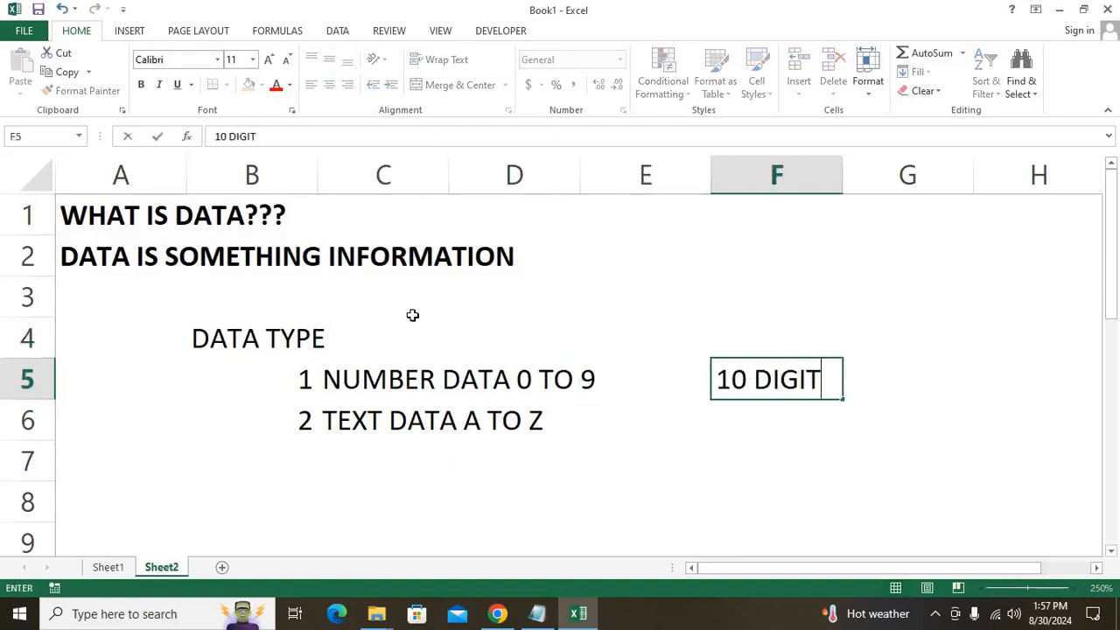
key("Return")
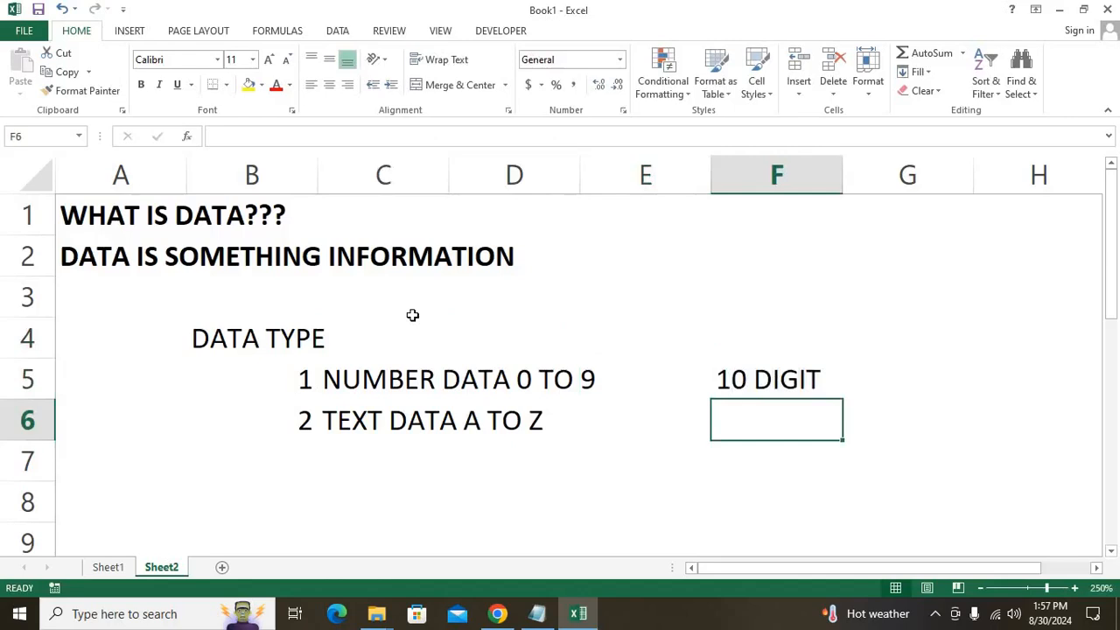
type("26 ")
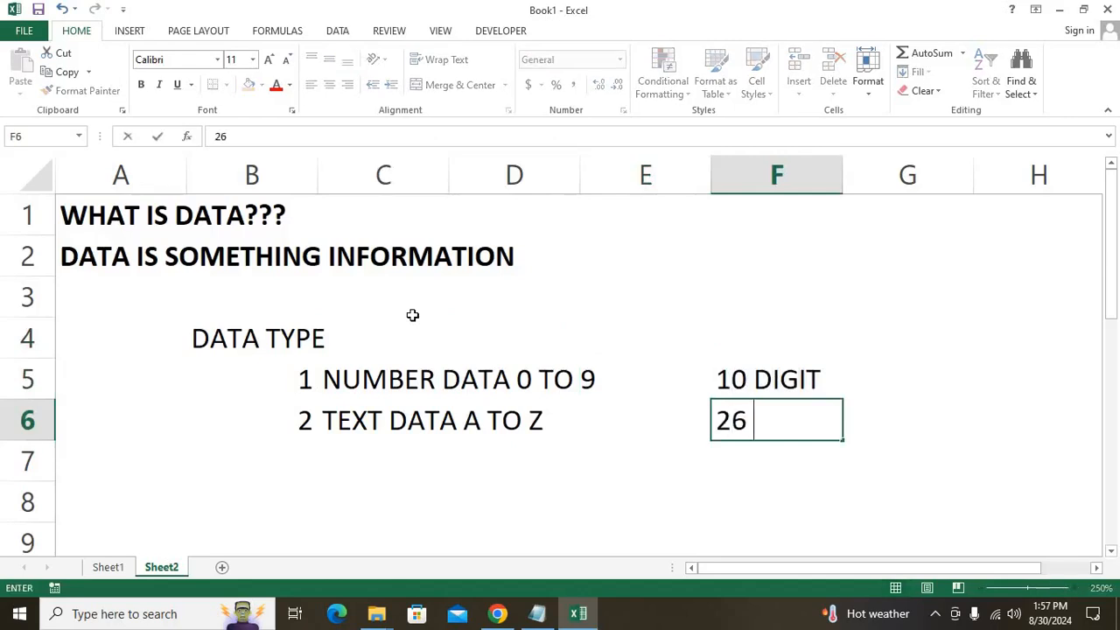
type("CHARACTTE")
key("BackSpace")
key("BackSpace")
type("ER")
key("Return")
Enter 3 and MEMO DATA TEXT AND NO BOTH in B7:C7, then autofit column C with Alt+O,C,A.
key("Left")
key("Left")
key("Left")
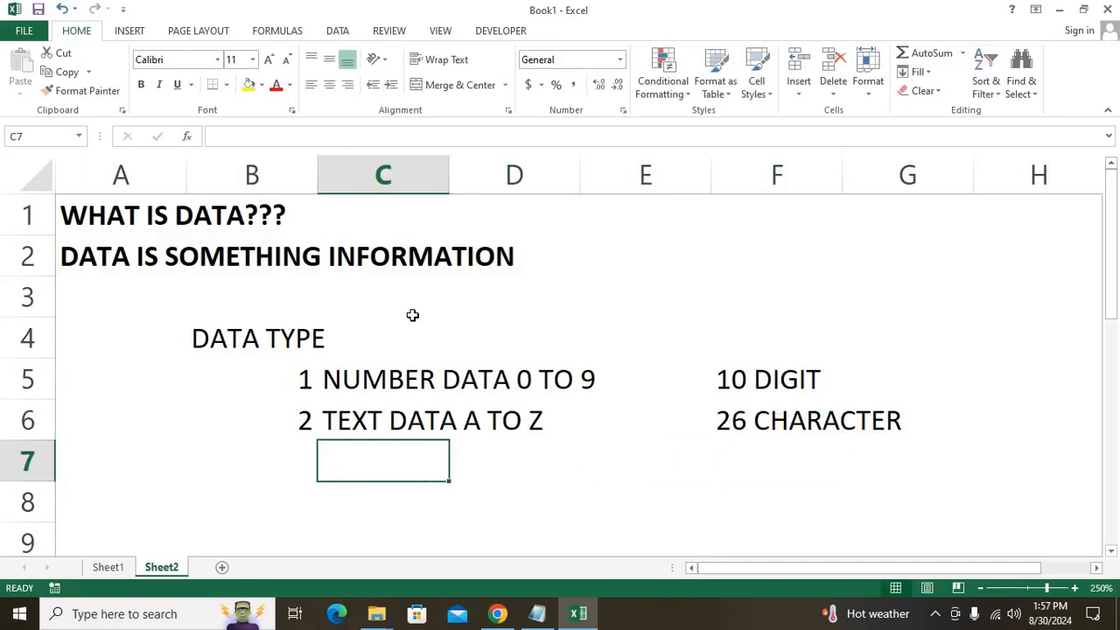
key("Left")
type("3")
key("Right")
type("MWEM")
key("BackSpace")
key("BackSpace")
key("BackSpace")
type("EM")
type("O D")
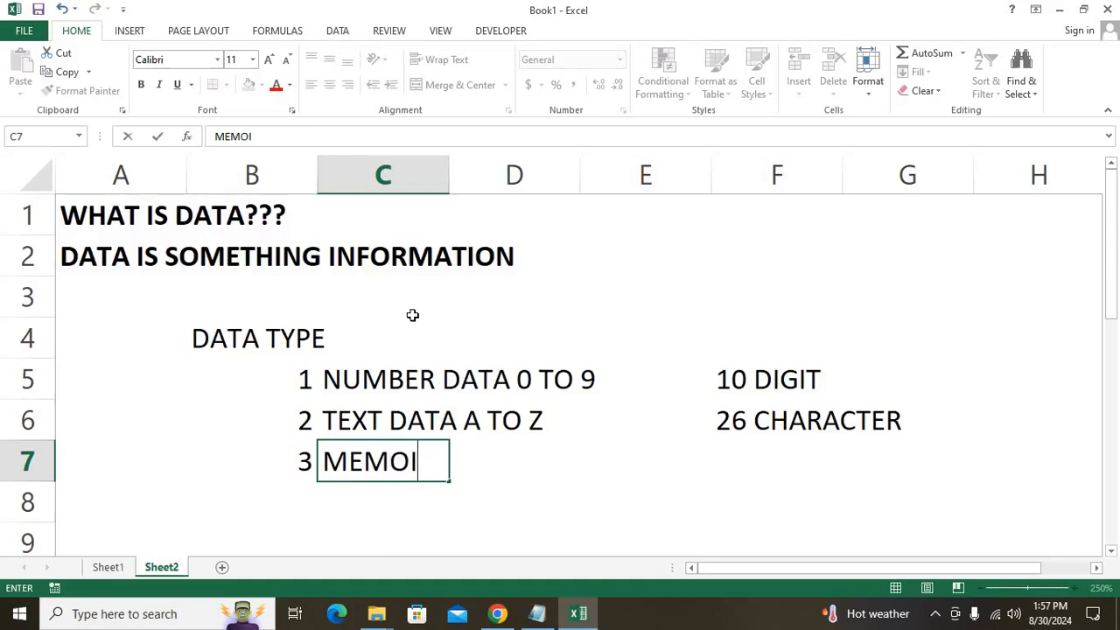
type("ATA TE")
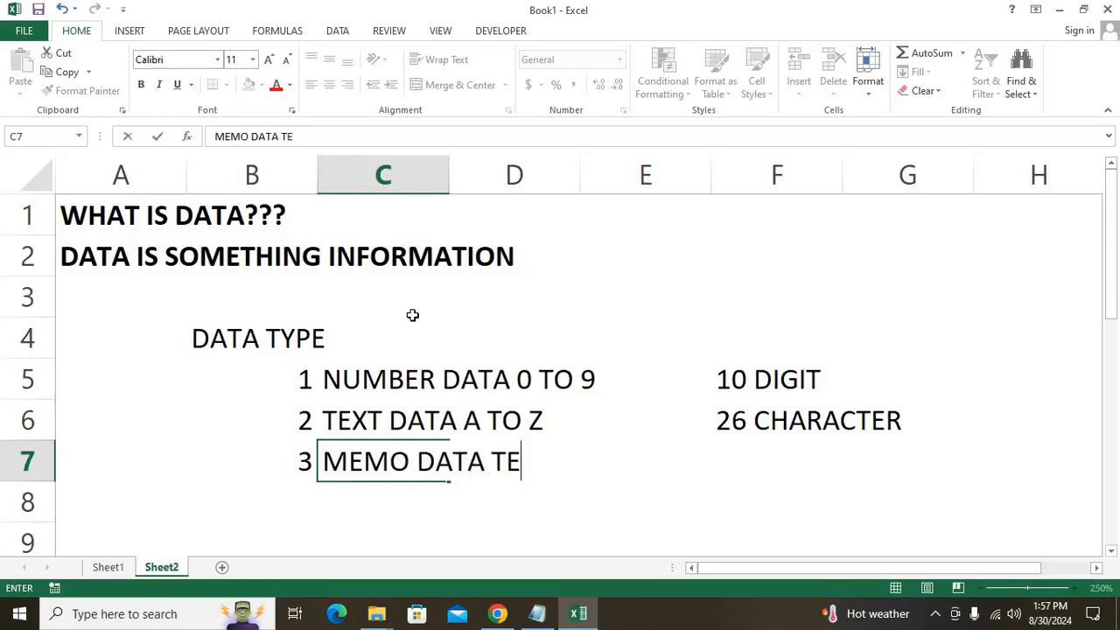
type("XT AND NO BOTH")
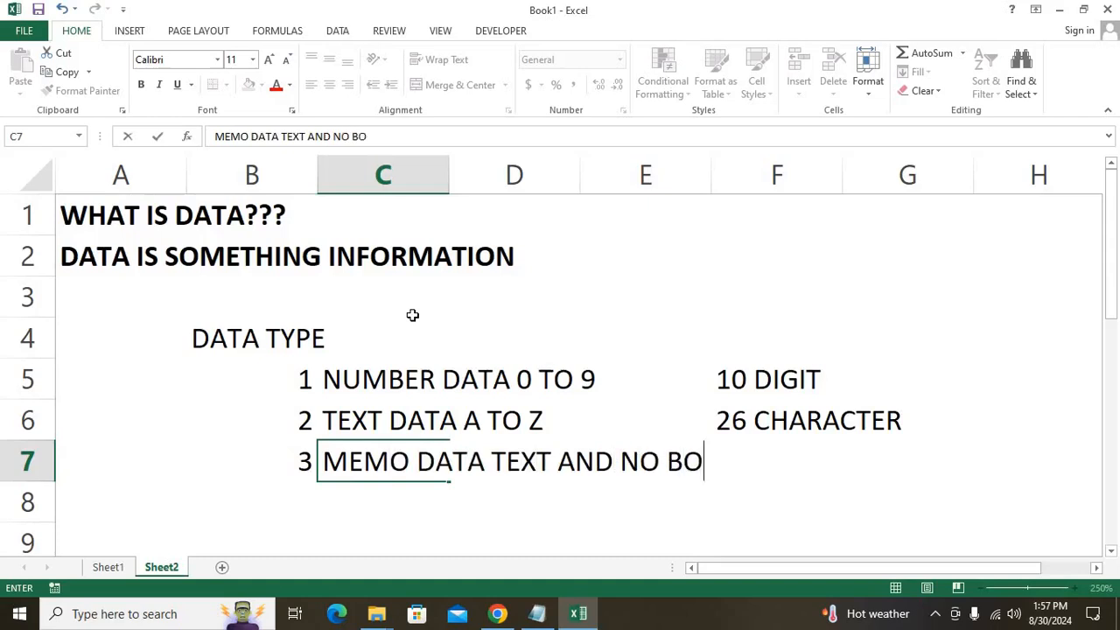
key("ctrl+Return")
key("alt+o")
key("c")
key("a")
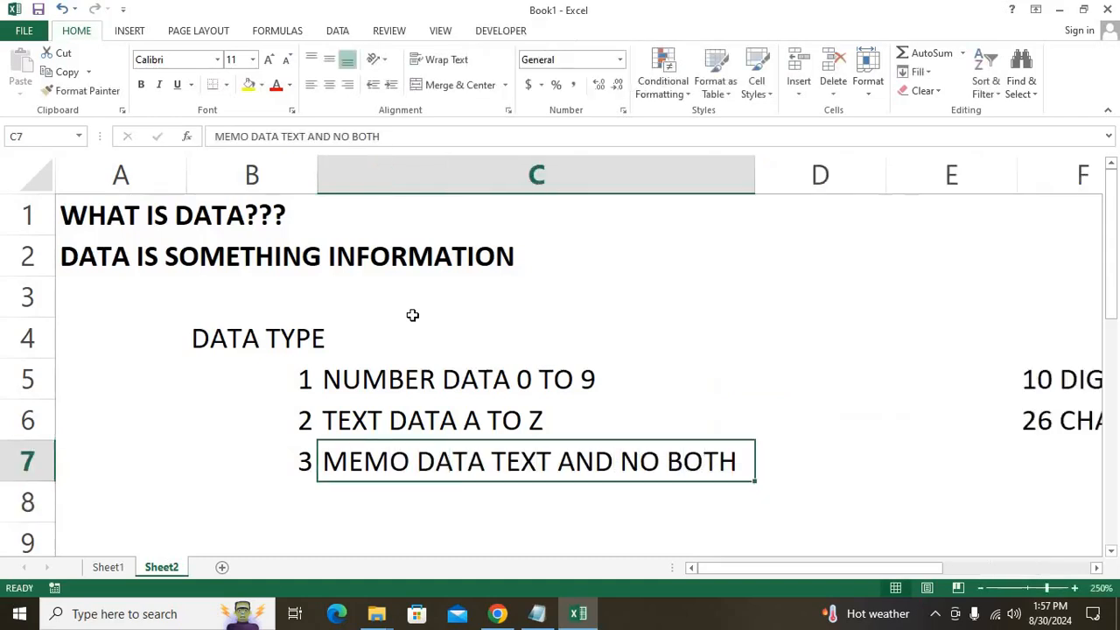
Type MIX in F7, then enter 'b' beside the data type block.
key("Right")
key("Right")
key("Right")
key("Right")
key("Left")
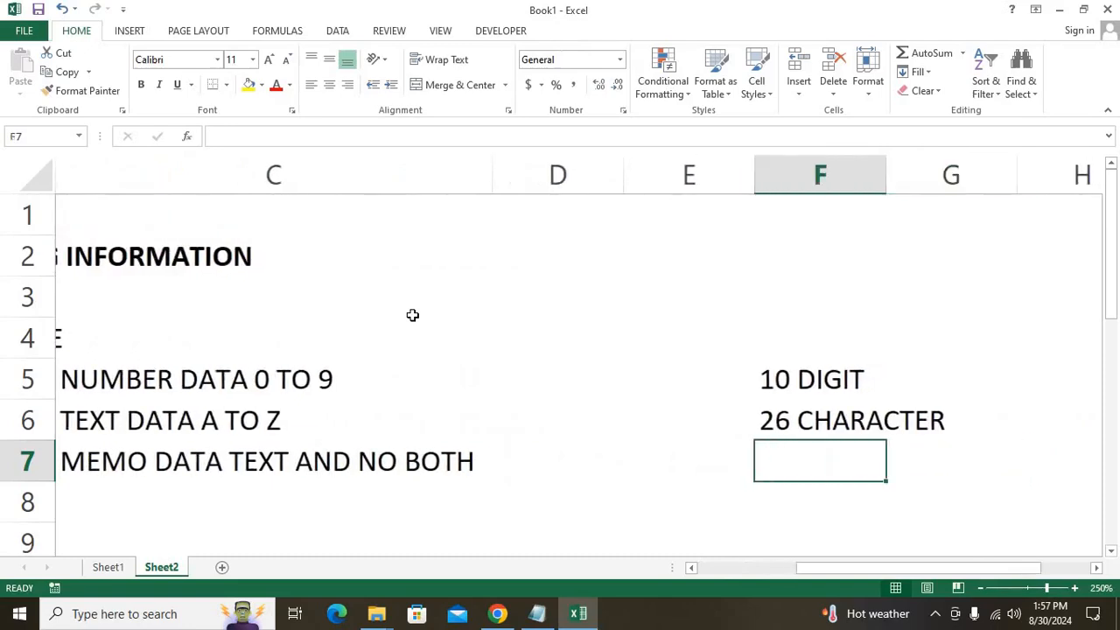
scroll(412, 315, "down", 2)
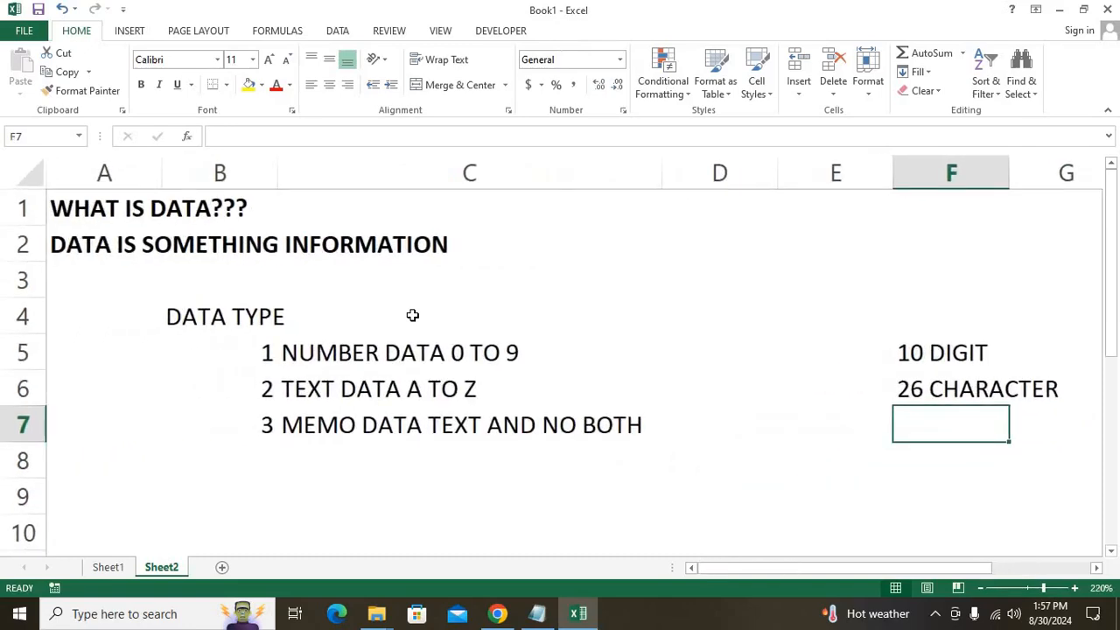
type("MIX")
key("shift+Up")
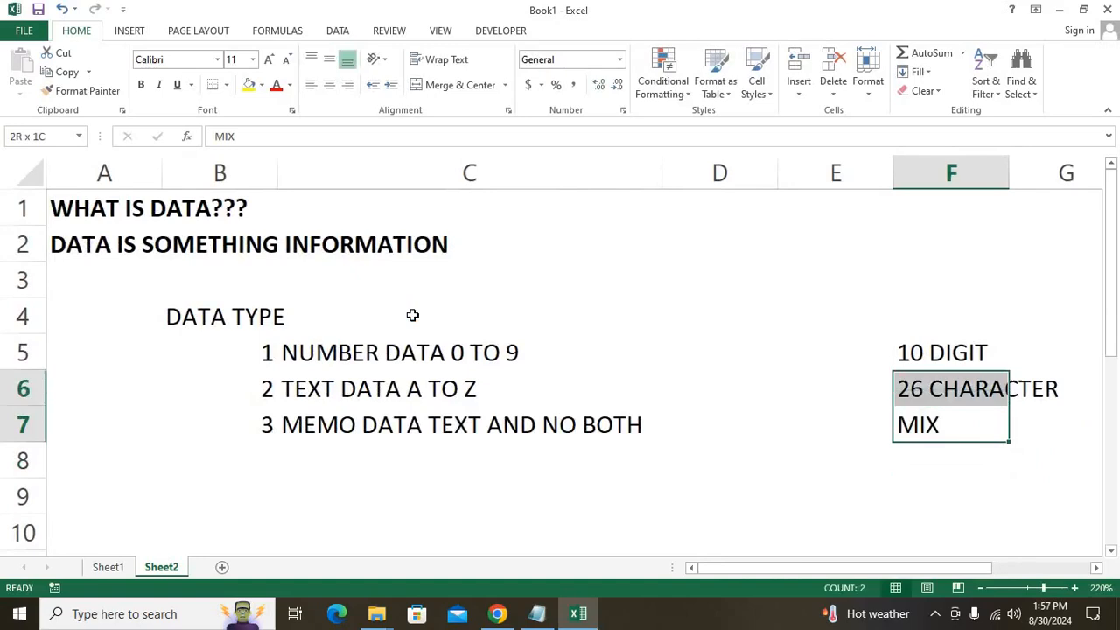
key("shift+Up")
key("shift+Up")
key("shift+Left")
key("shift+Left")
key("shift+Left")
key("shift+Left")
key("shift+Left")
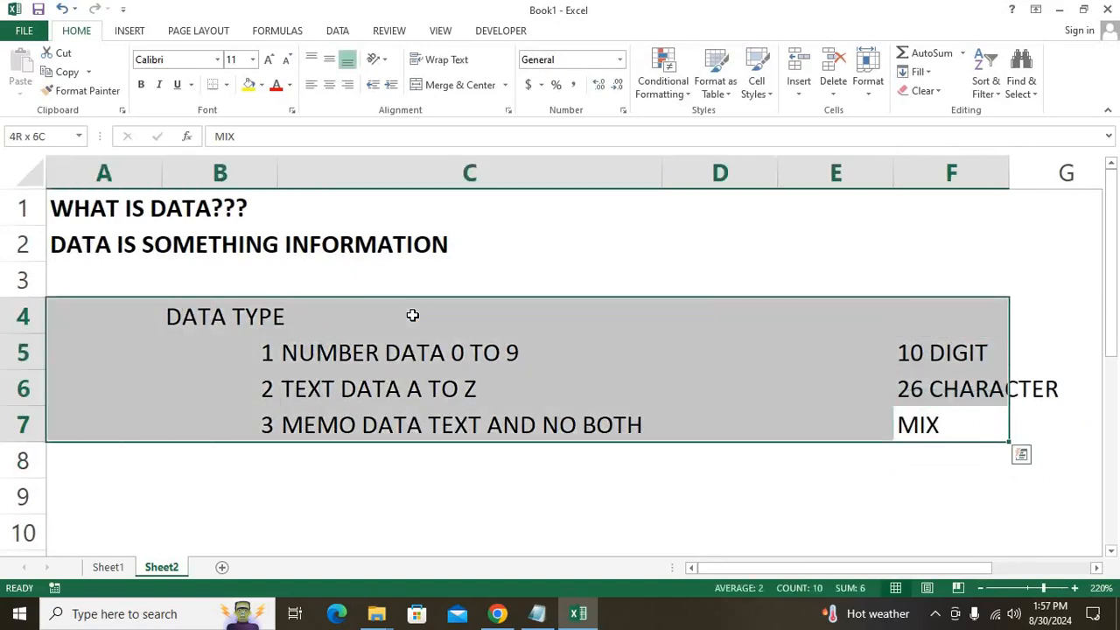
type("b")
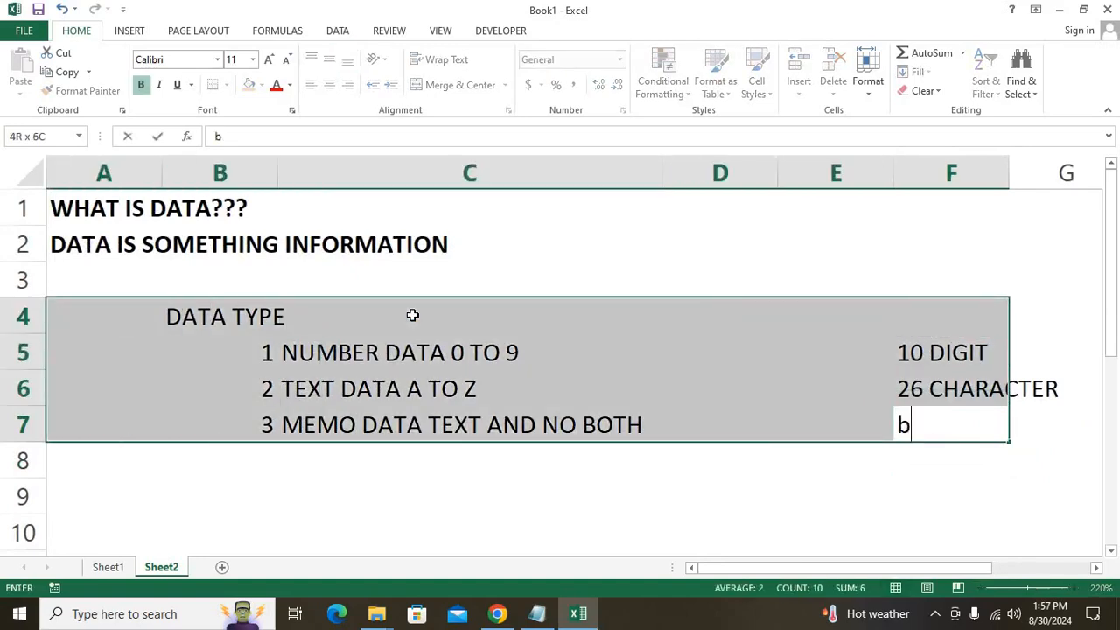
left_click(281, 473)
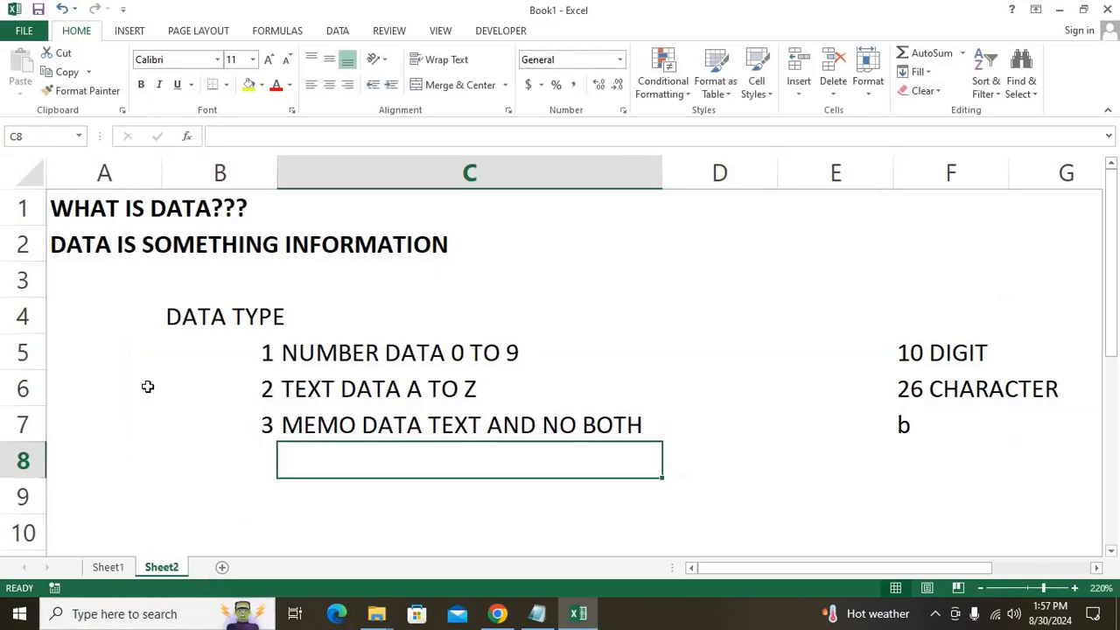
Insert a new Sheet3 after Sheet2 and zoom out to show columns A through I.
left_click(224, 567)
left_click_drag(1043, 593, 1053, 593)
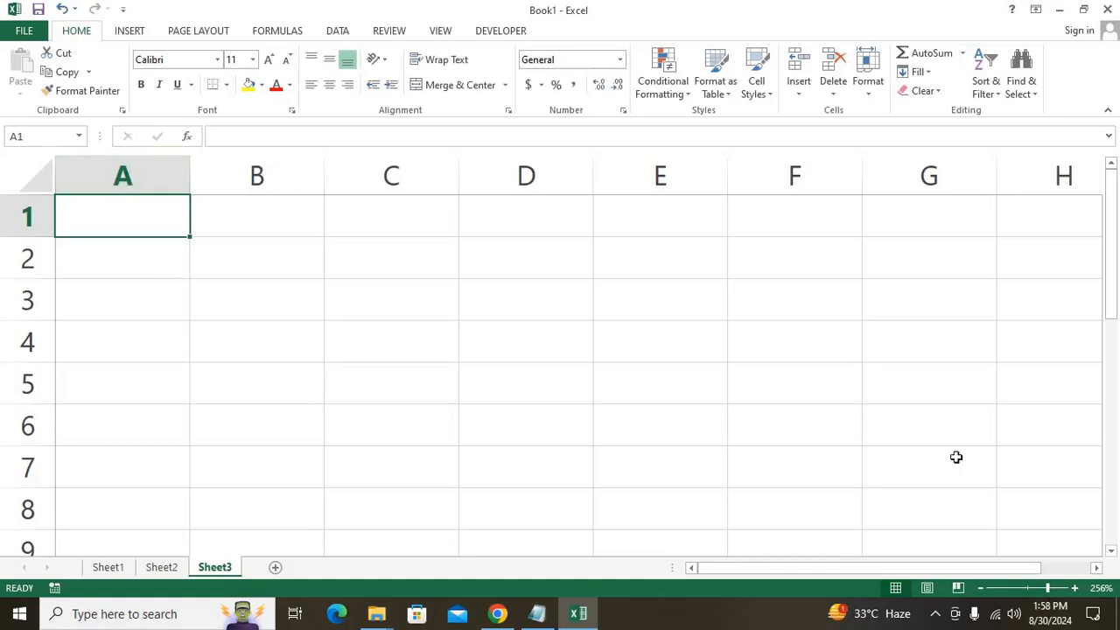
left_click_drag(1044, 592, 1040, 591)
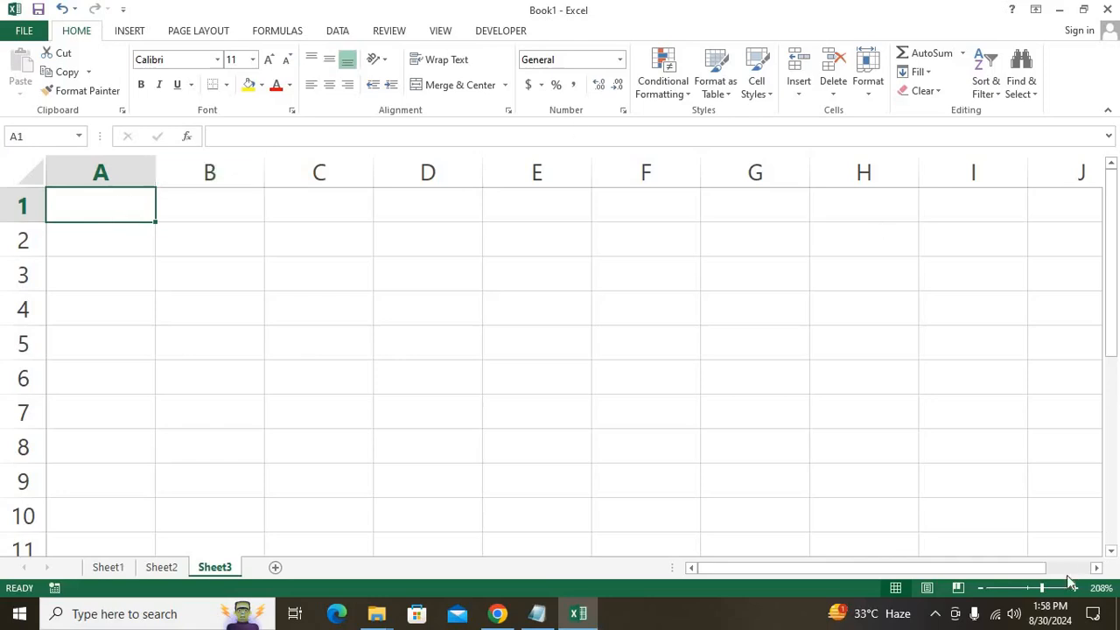
left_click_drag(1041, 592, 966, 594)
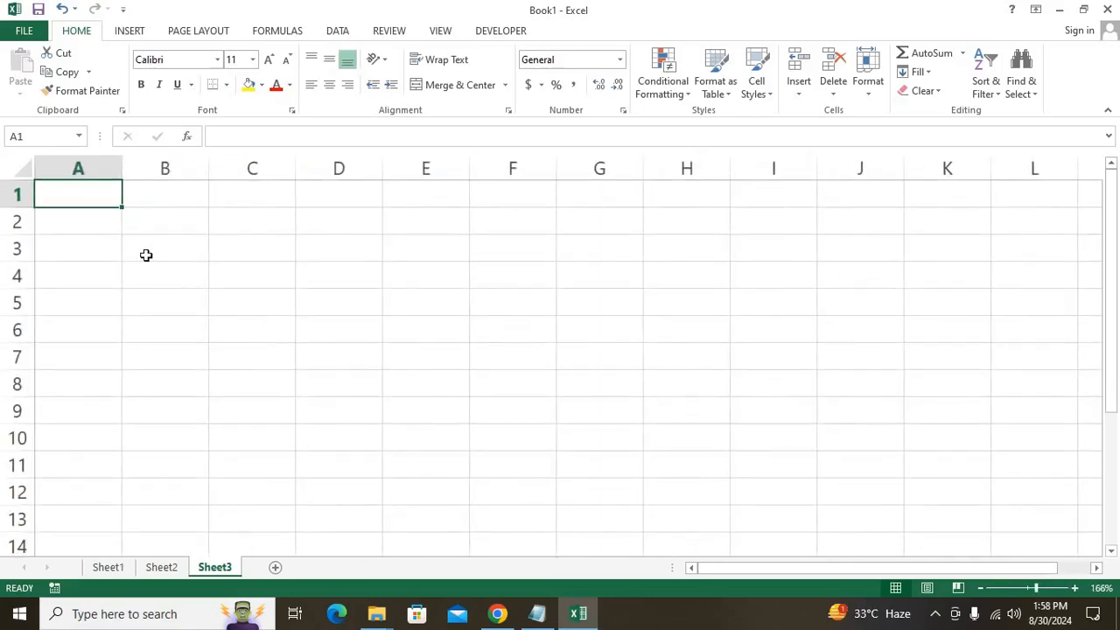
left_click_drag(121, 198, 769, 175)
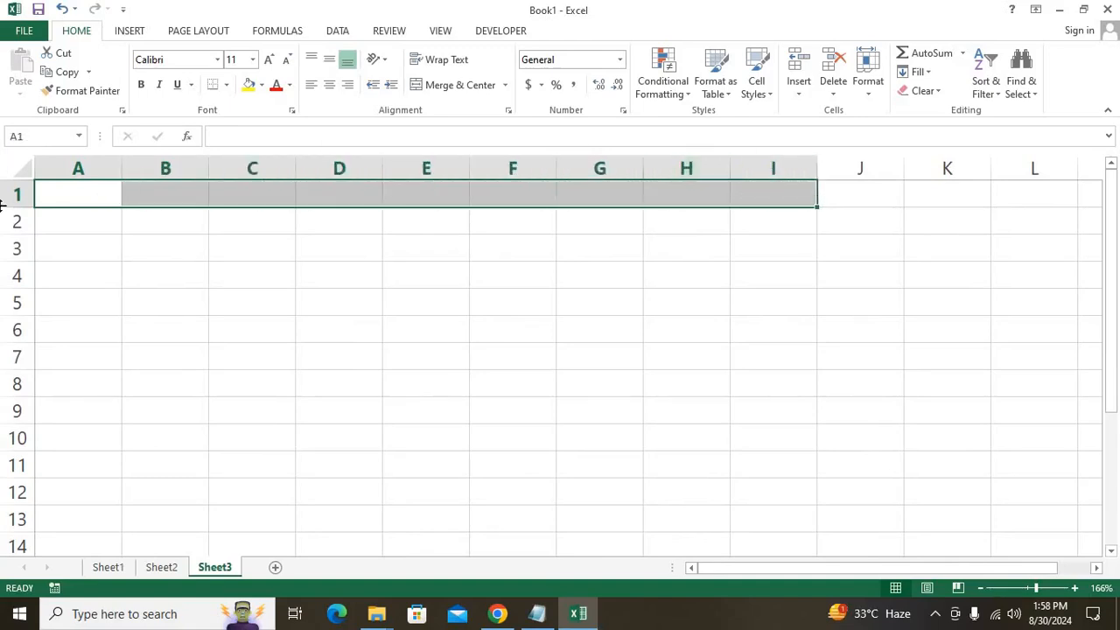
Format header row A1:I1 with Arial Black, a dark blue fill and white text.
left_click(217, 59)
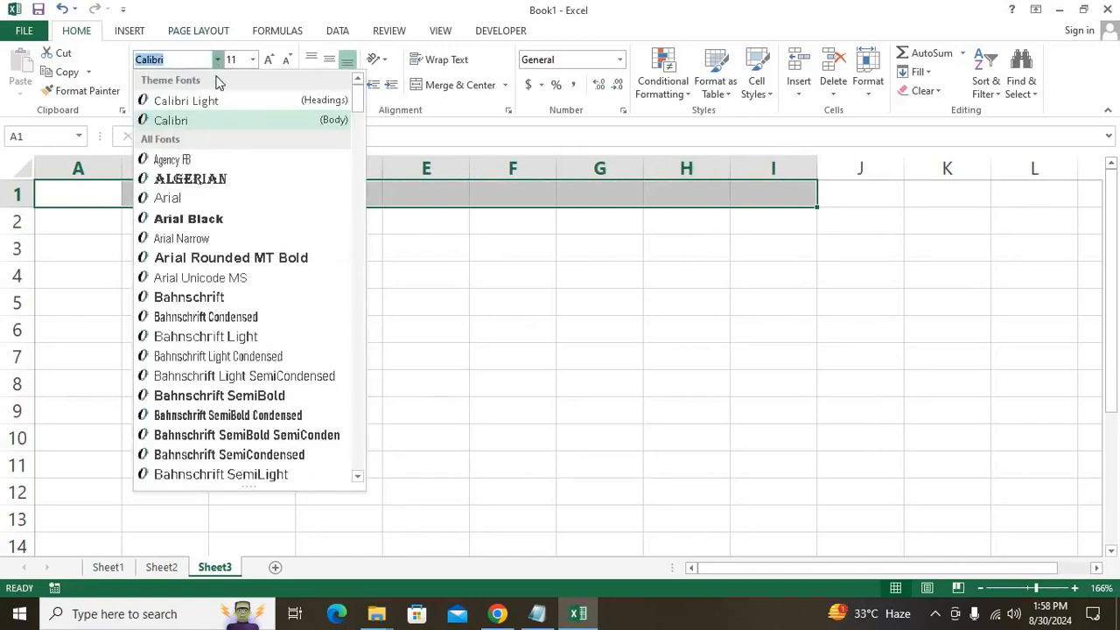
left_click(212, 223)
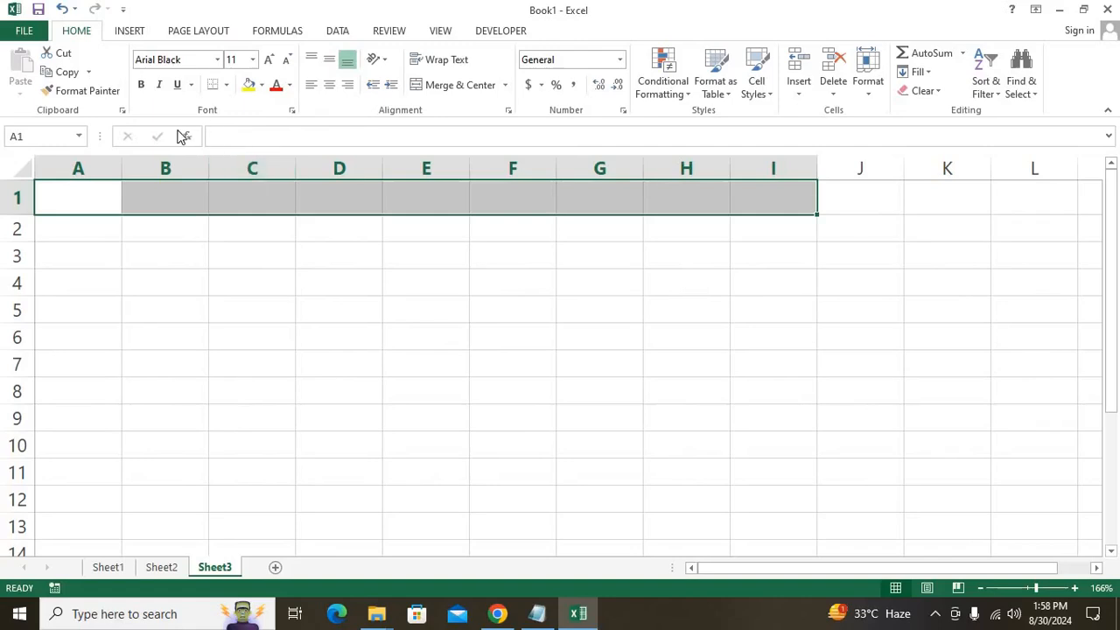
left_click(263, 87)
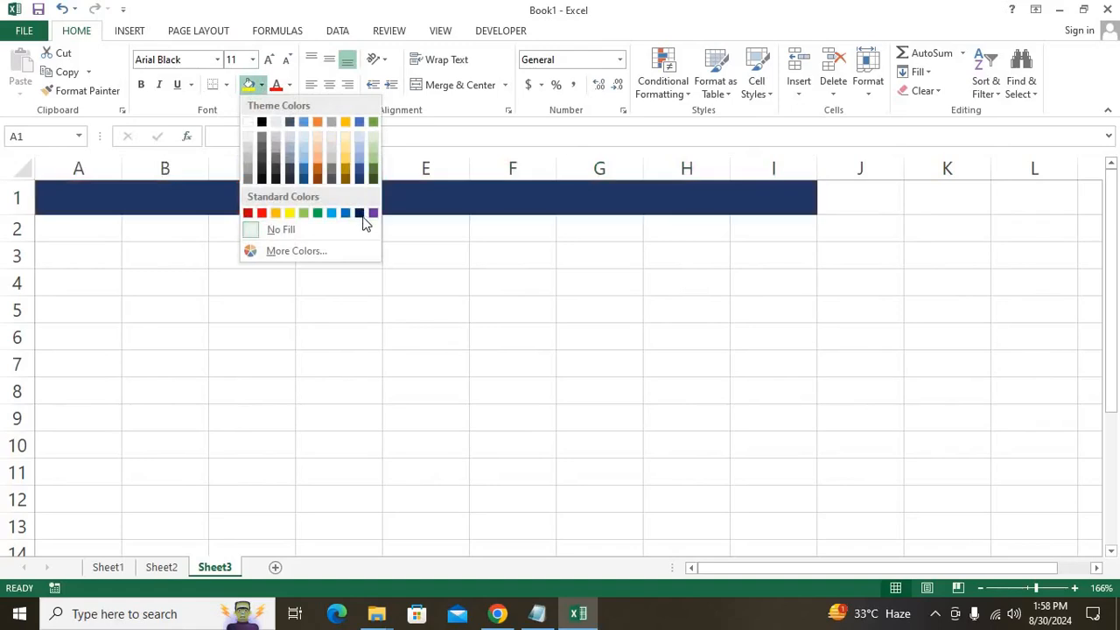
left_click(361, 214)
left_click(290, 87)
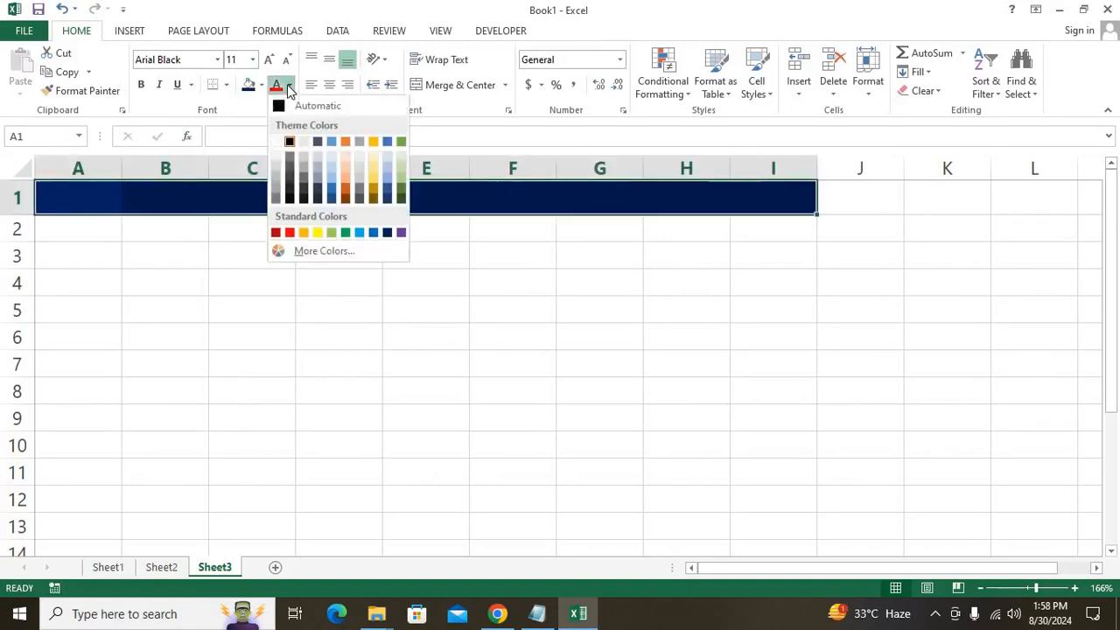
left_click(276, 142)
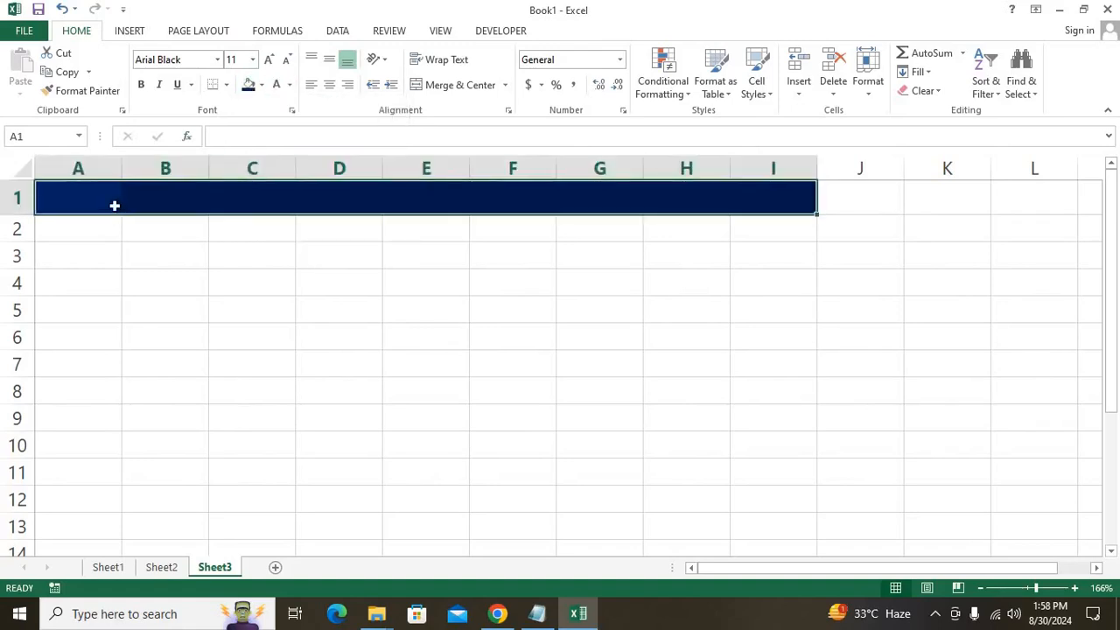
Apply All Borders to A1:I12 with Alt+H, B, A.
left_click_drag(110, 197, 771, 499)
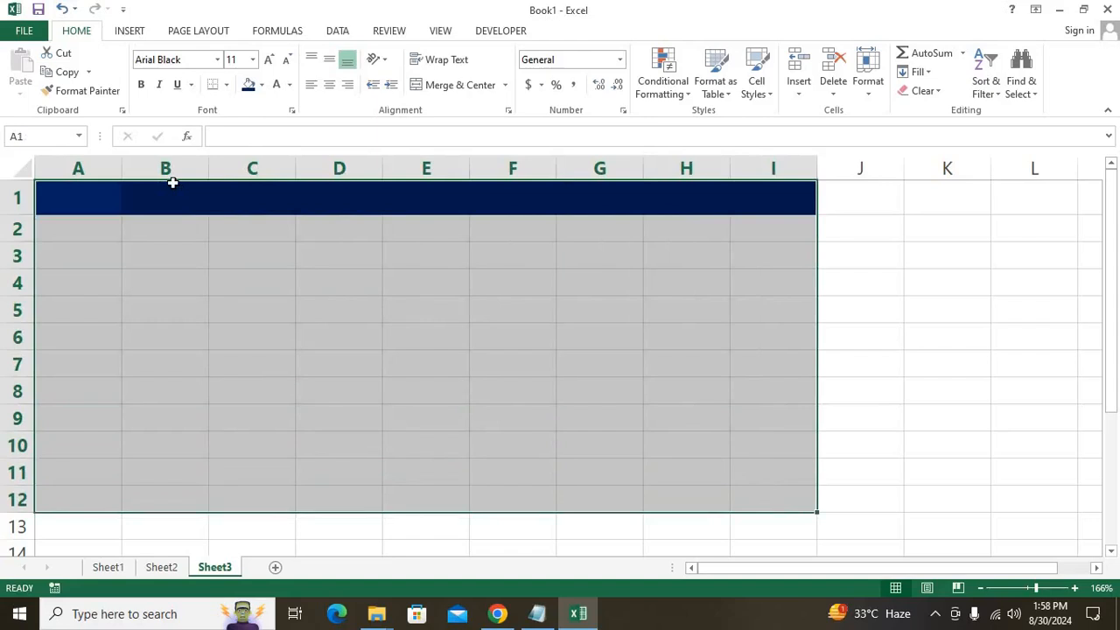
key("alt+h")
key("b")
key("a")
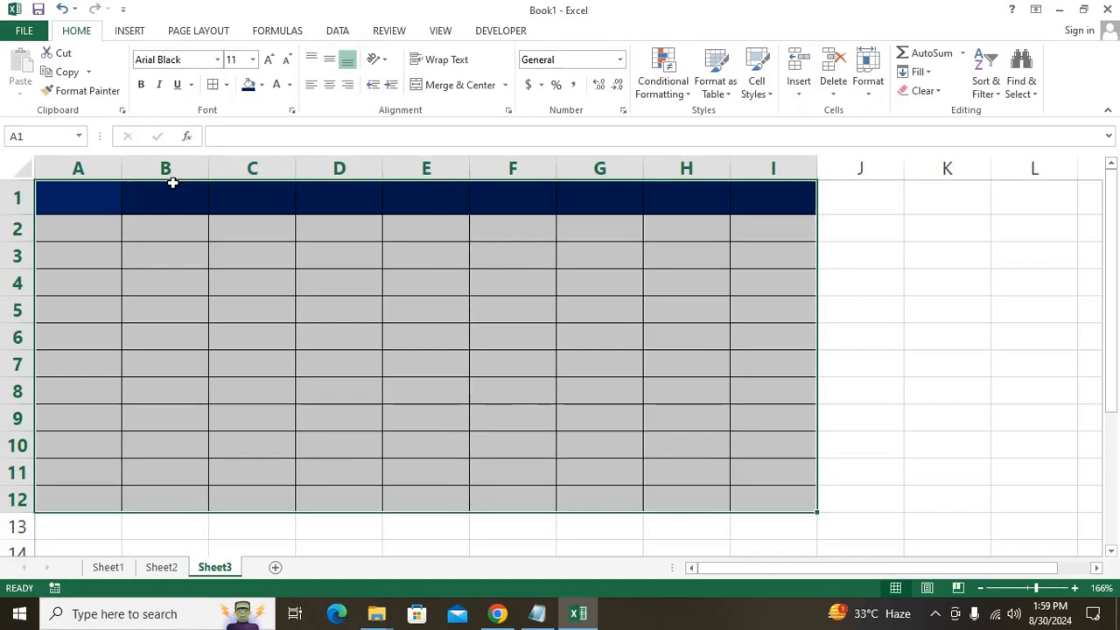
On Sheet2, type the note 'BORDER :- ALT+HBA' in cell C18.
left_click(109, 567)
scroll(358, 430, "down", 3)
left_click(152, 569)
scroll(335, 438, "down", 4)
left_click(371, 399)
type("BORDSE")
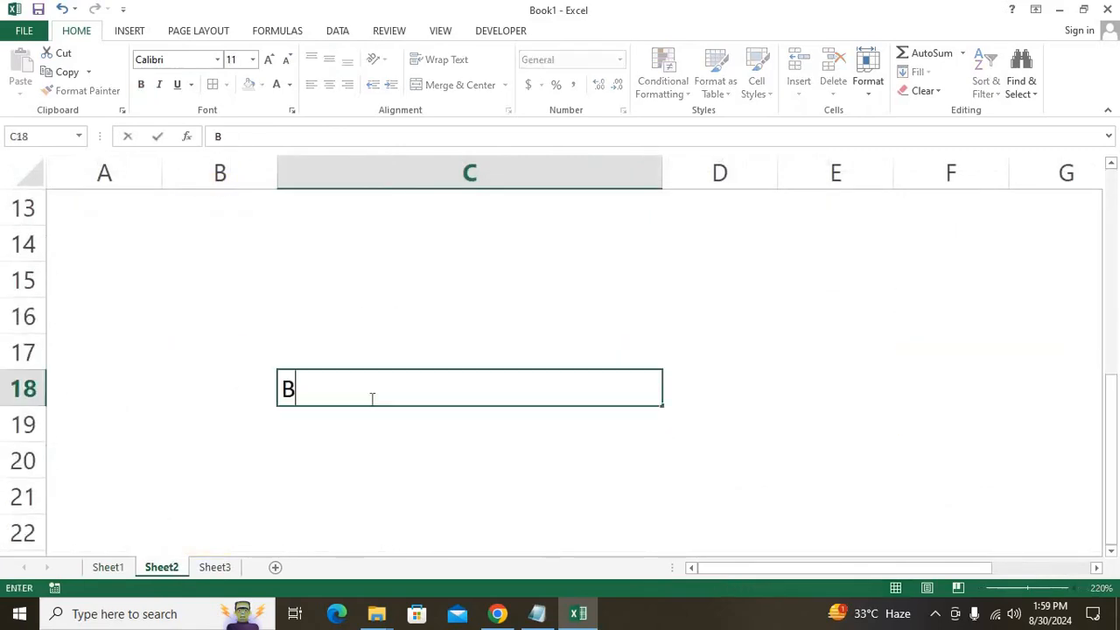
key("BackSpace")
key("BackSpace")
type("E")
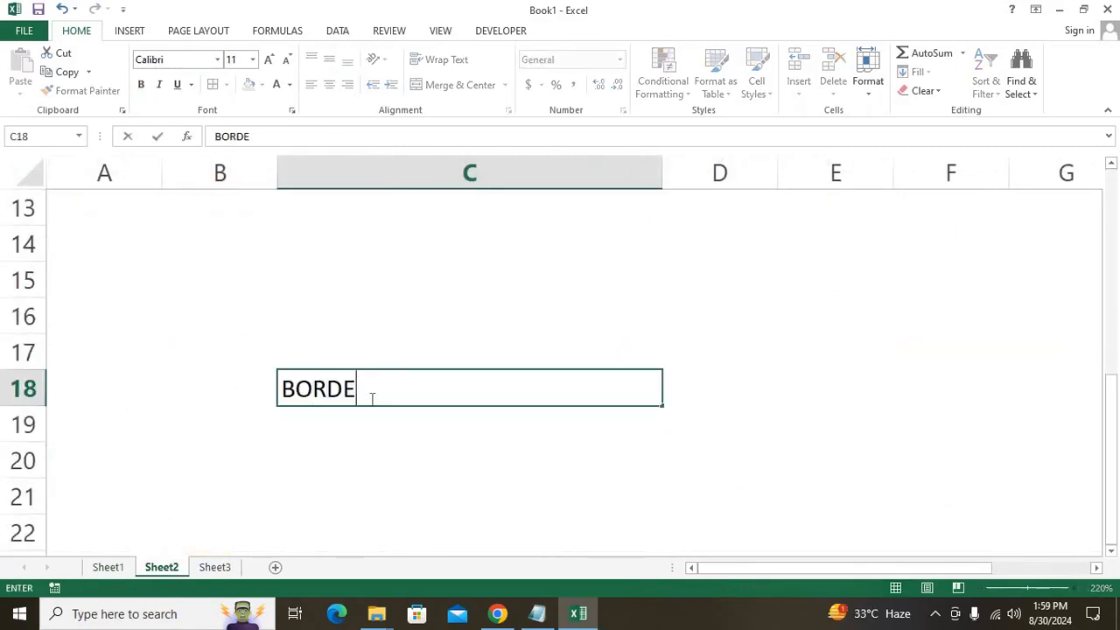
type("R :- ALT+HBA")
key("Return")
Make the C18 note bold and return to Sheet3.
left_click(371, 399)
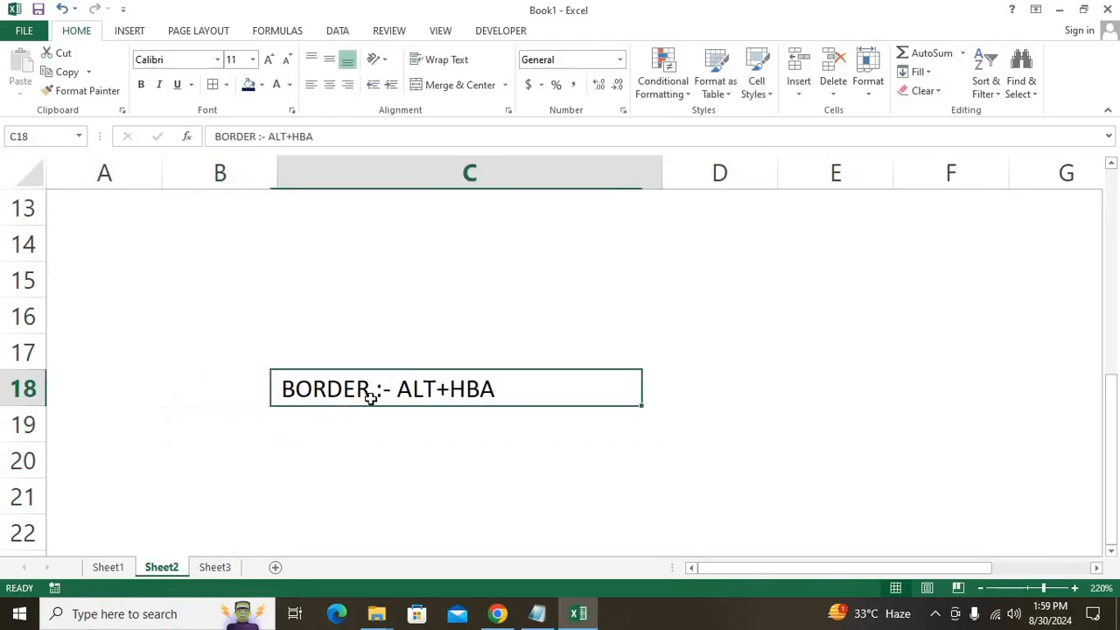
key("ctrl+b")
left_click(370, 410)
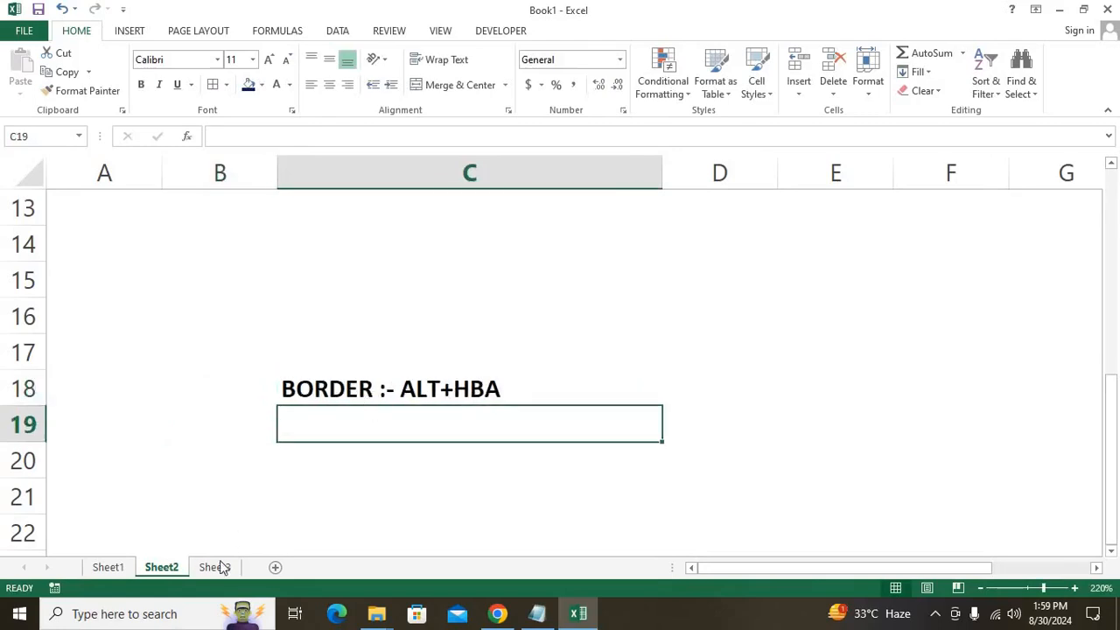
left_click(217, 567)
left_click(342, 230)
Type the headers SR, NAME and DATE into A1:C1.
left_click_drag(88, 200, 796, 481)
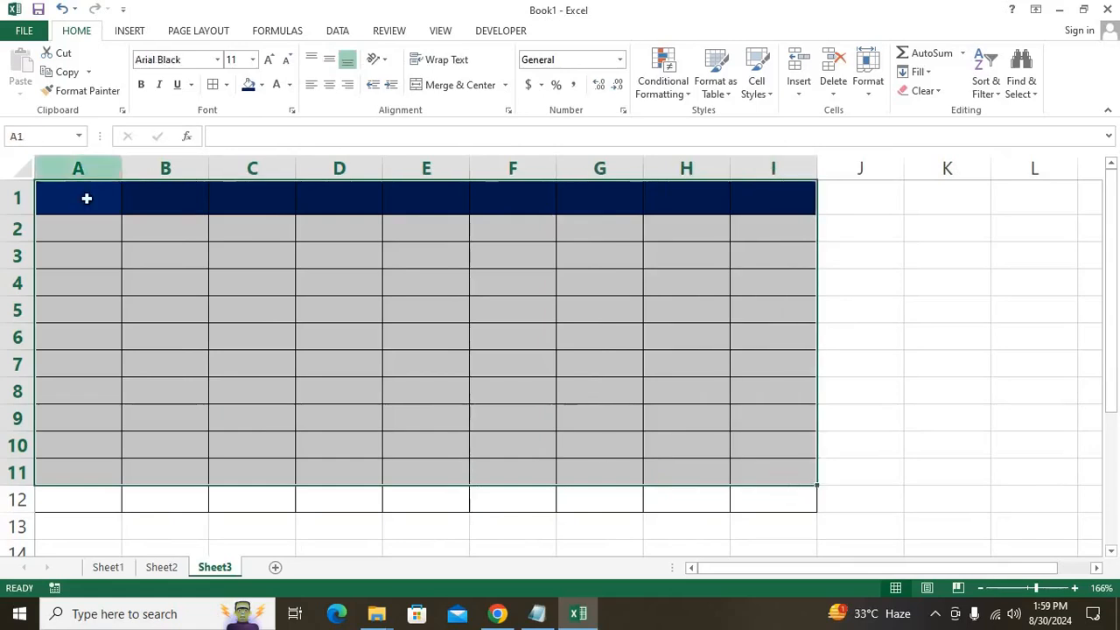
left_click(87, 199)
type("SR")
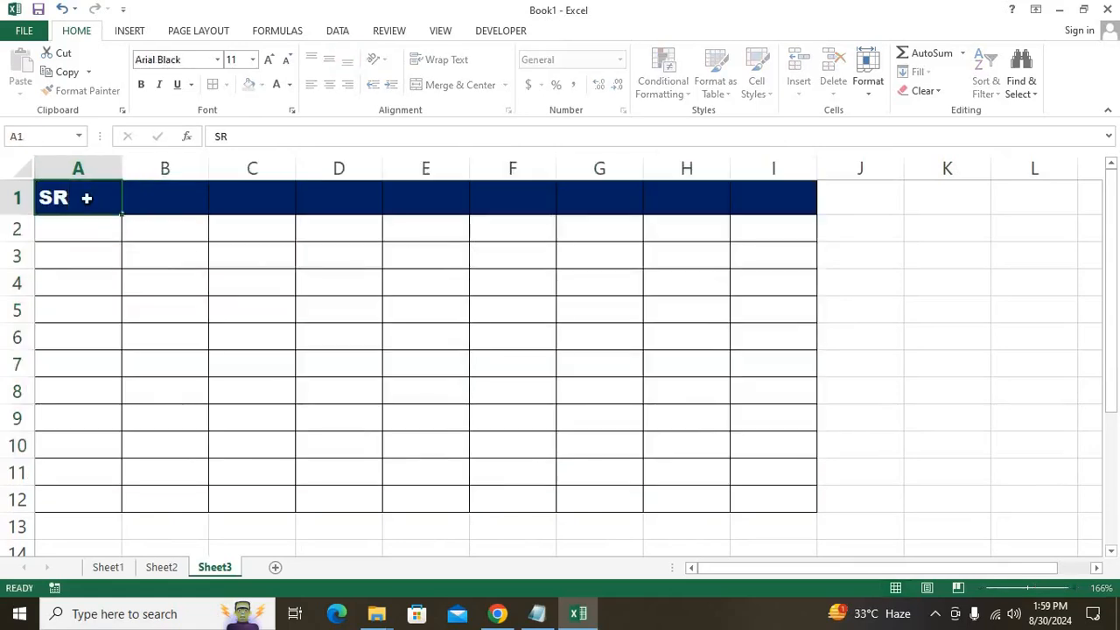
key("Tab")
type("NAME")
key("Return")
key("Up")
key("Right")
type("DATE")
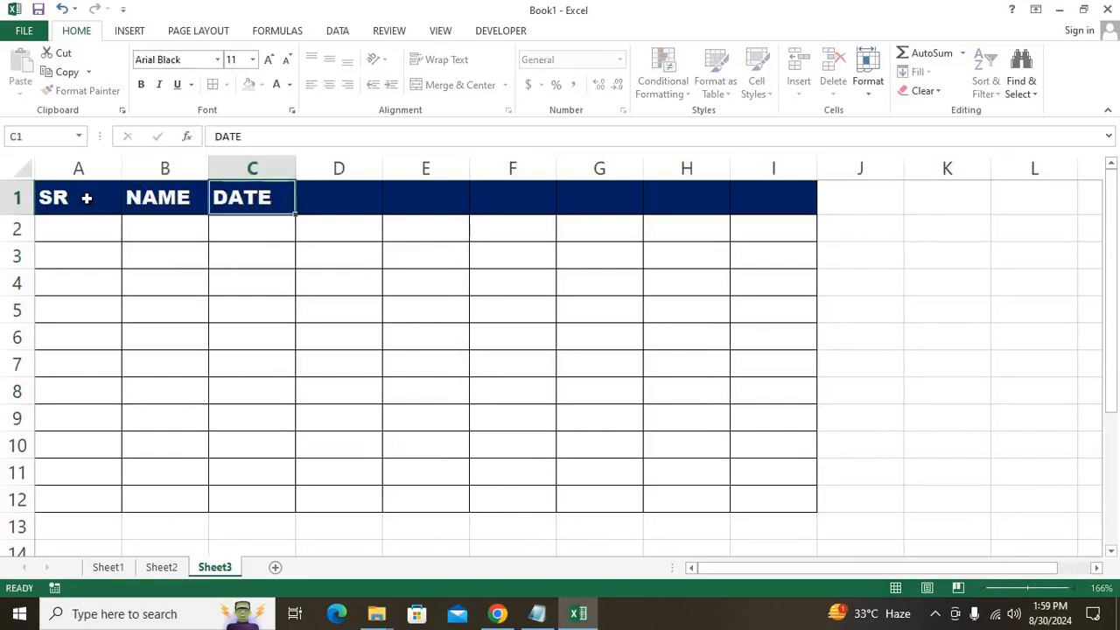
key("Return")
key("Up")
key("Right")
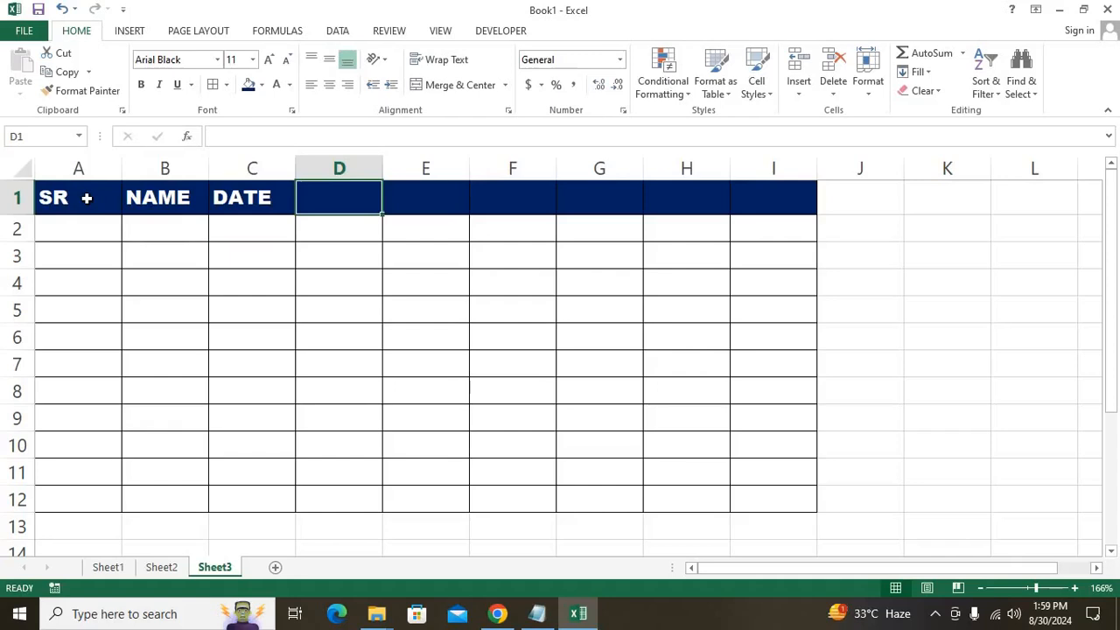
Move DATE into B1, retype NAME in C1, and Format Paint B1's styling onto it.
key("Left")
key("Left")
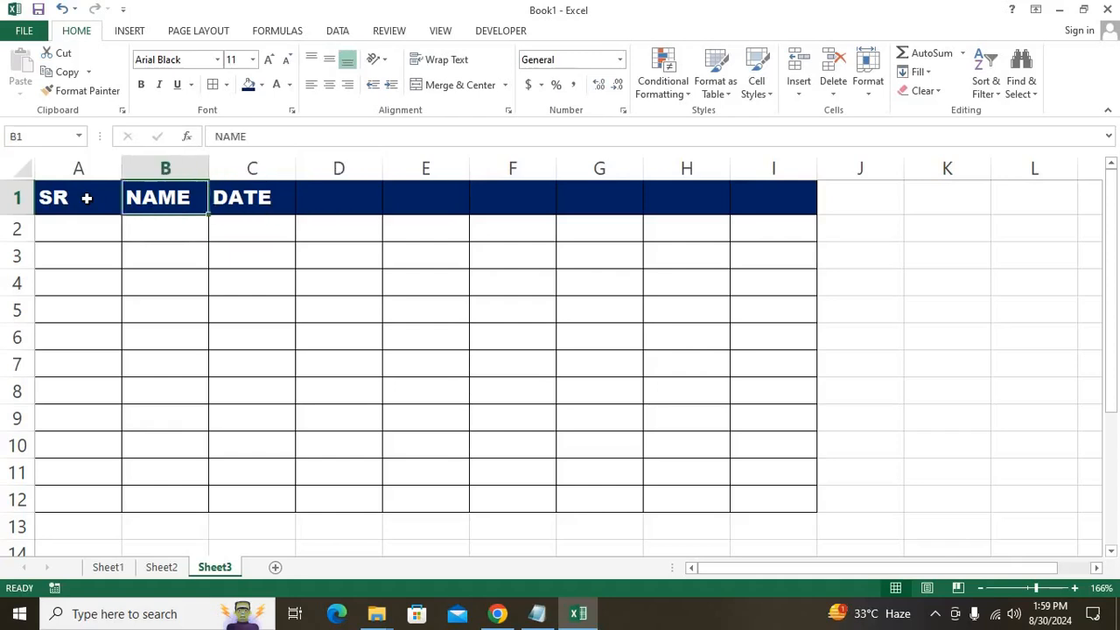
key("Right")
key("ctrl+x")
key("Left")
key("ctrl+v")
key("Right")
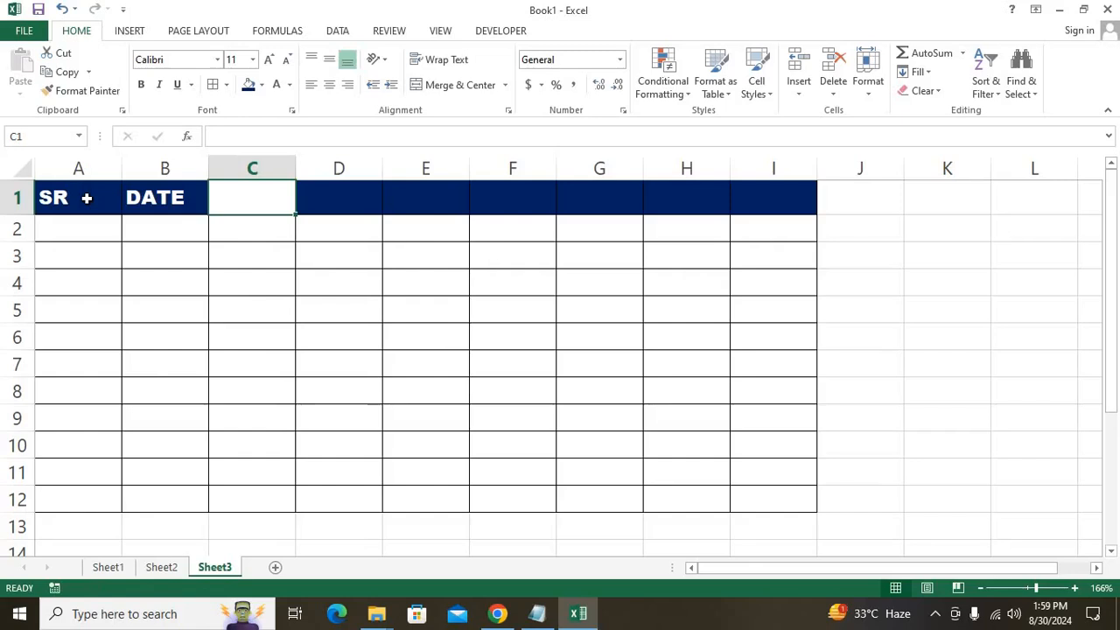
type("NAME")
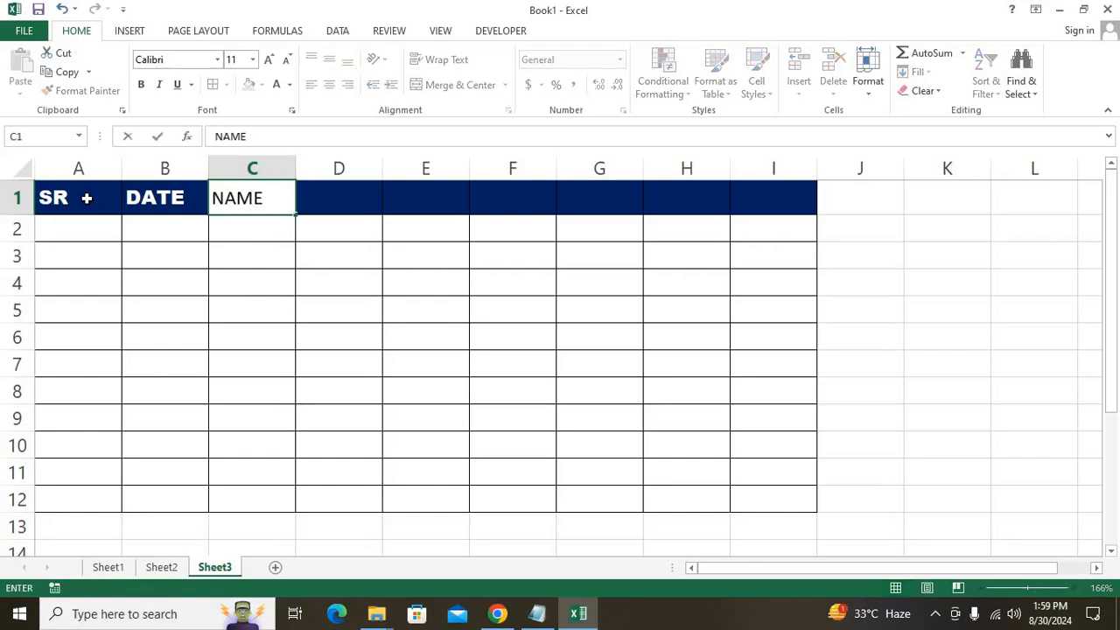
key("Return")
left_click(147, 202)
left_click(81, 91)
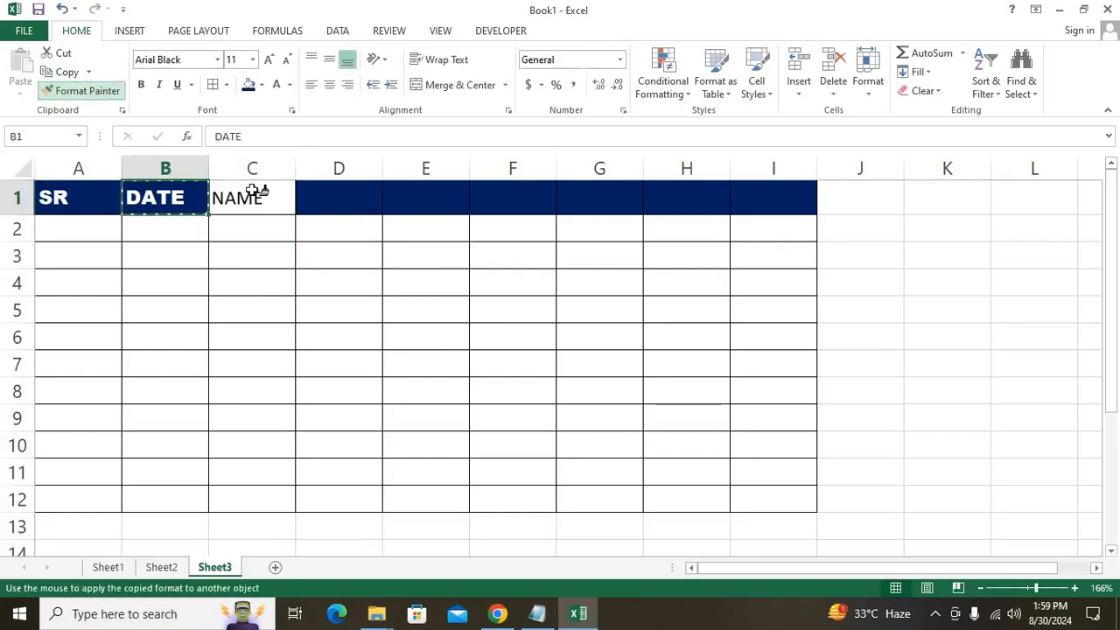
left_click(252, 190)
Add CITY and EMAIL ID headers in D1:E1 and autofit column E.
key("Right")
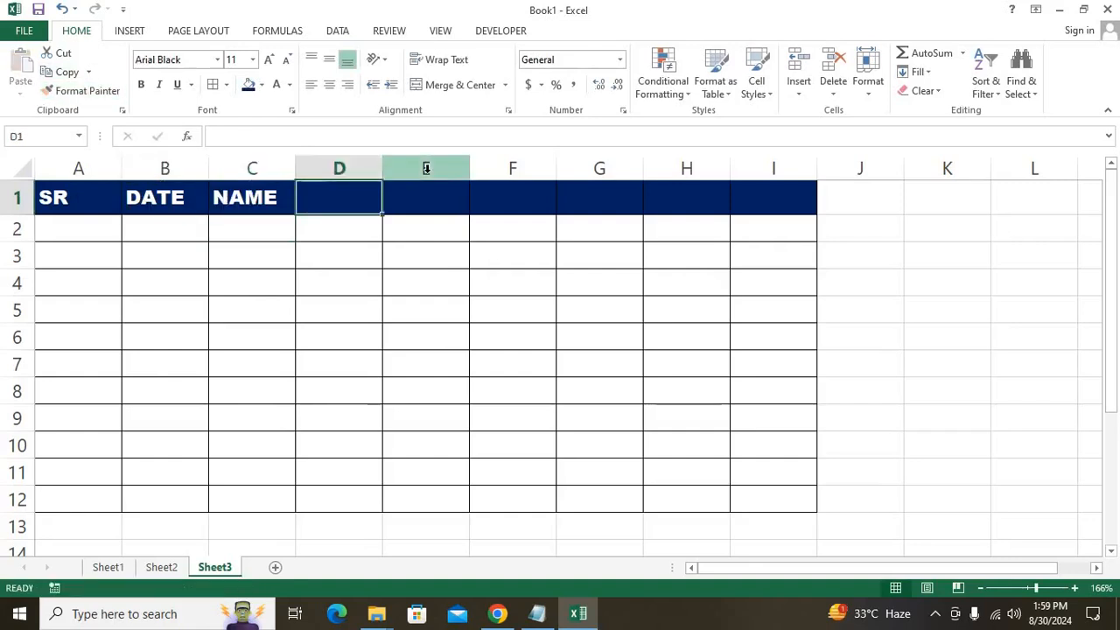
type("CITY")
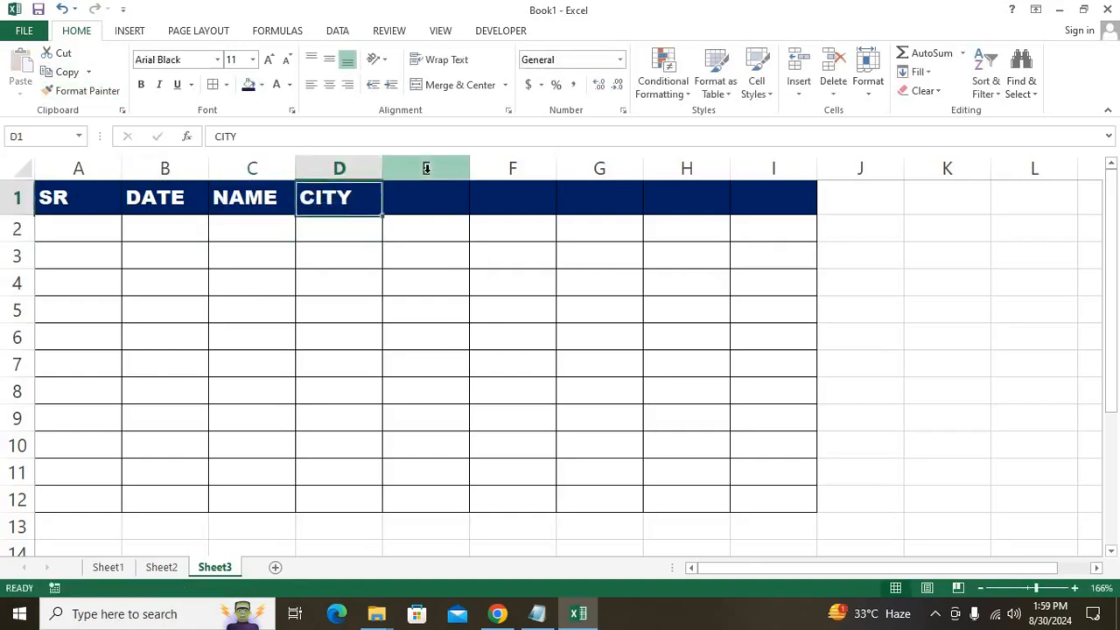
key("Right")
type("EMAIL ID")
key("Return")
key("Up")
key("alt+o")
key("c")
key("a")
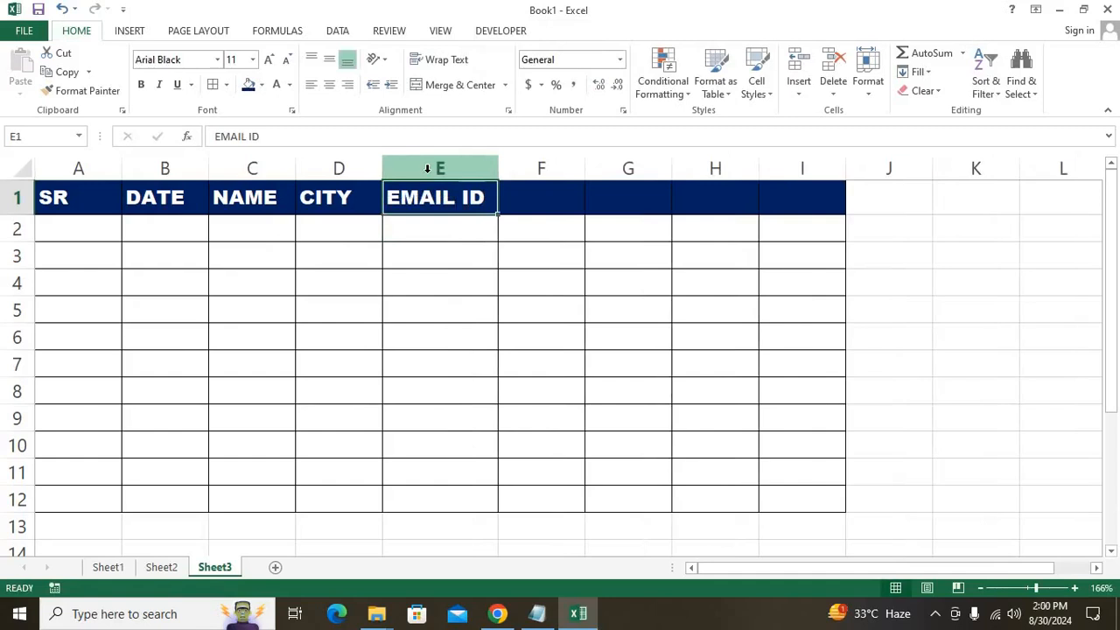
key("Right")
left_click_drag(541, 166, 820, 158)
right_click(820, 161)
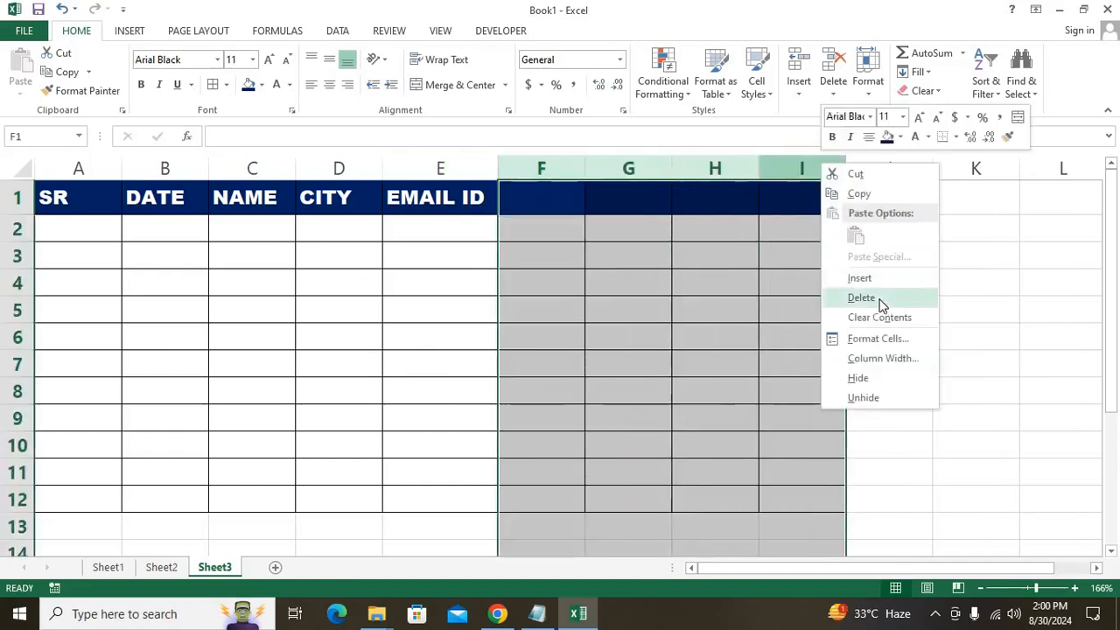
left_click(880, 303)
left_click(345, 382)
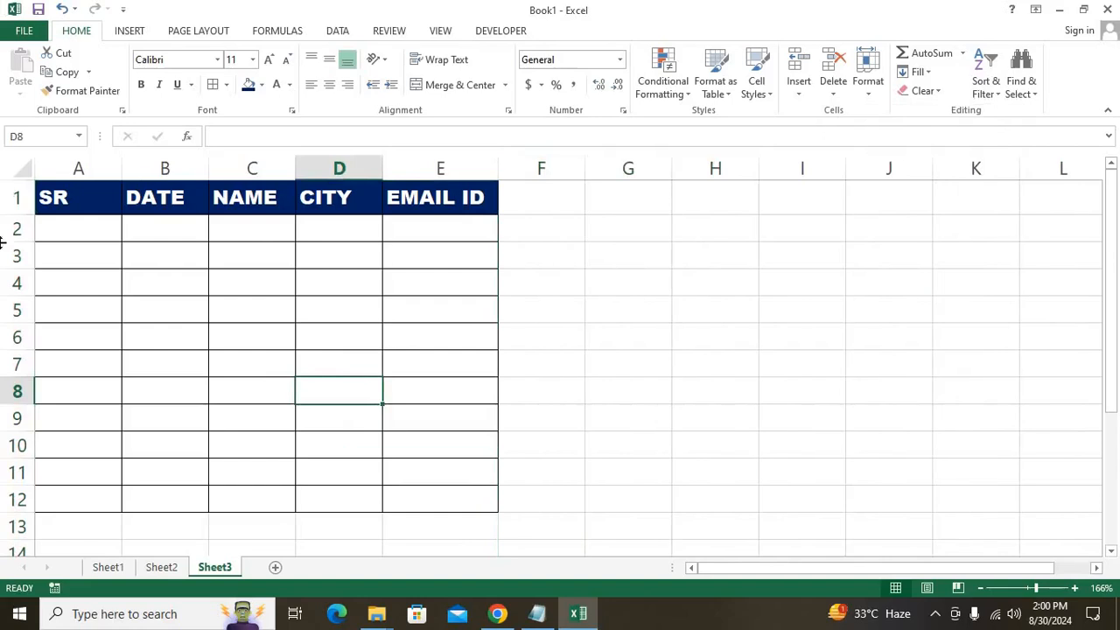
left_click_drag(90, 215, 488, 490)
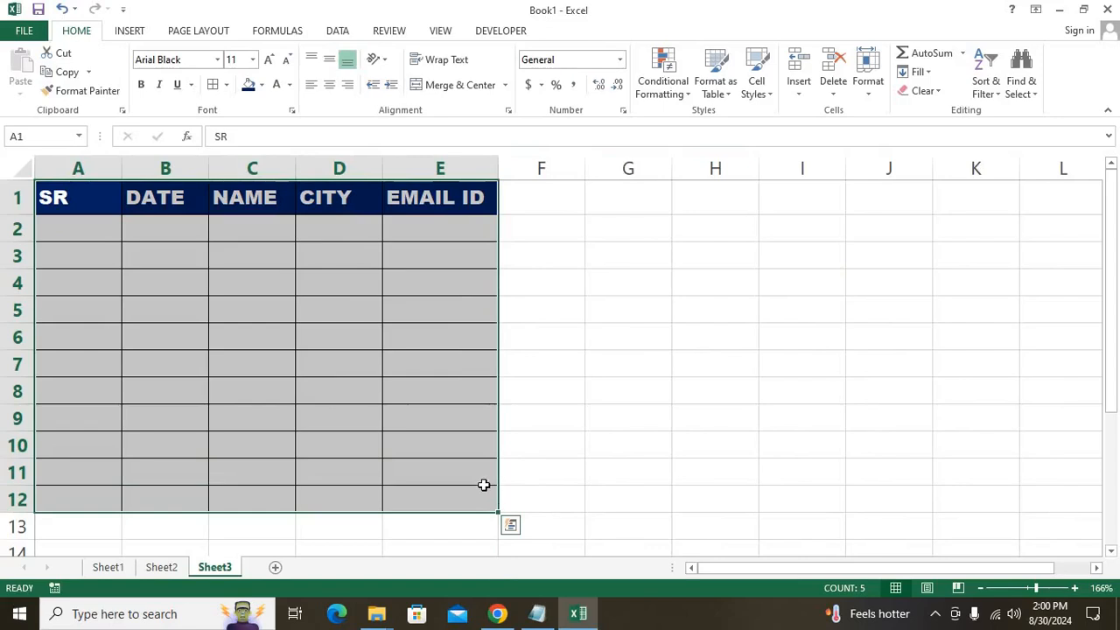
left_click(67, 223)
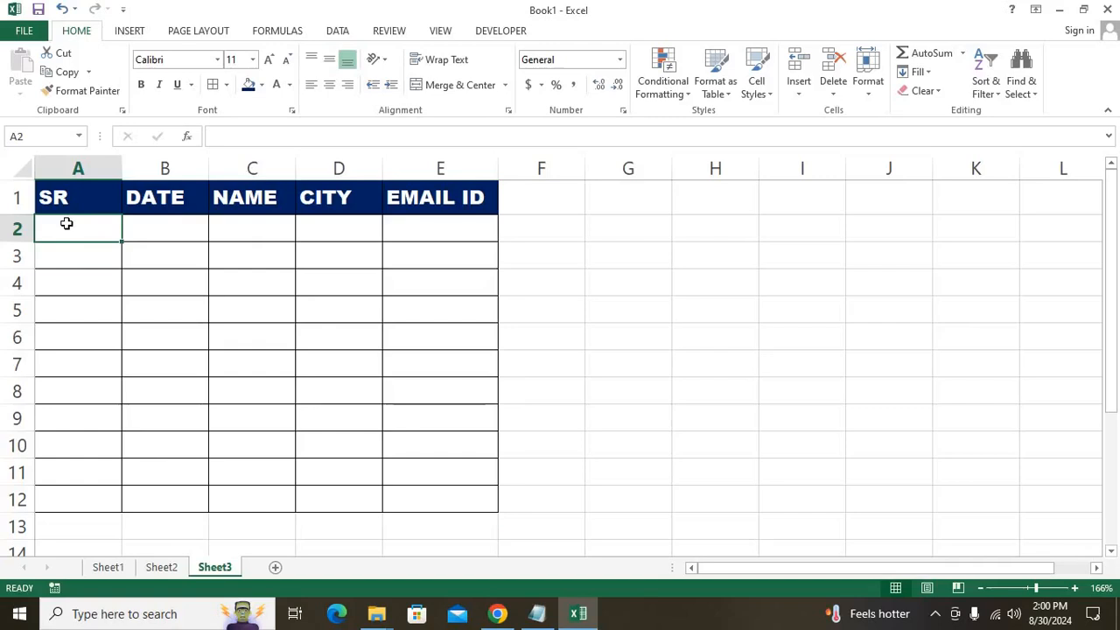
Enter serial number 1 in A2 and set body range A2:E12 to Bahnschrift.
type("1")
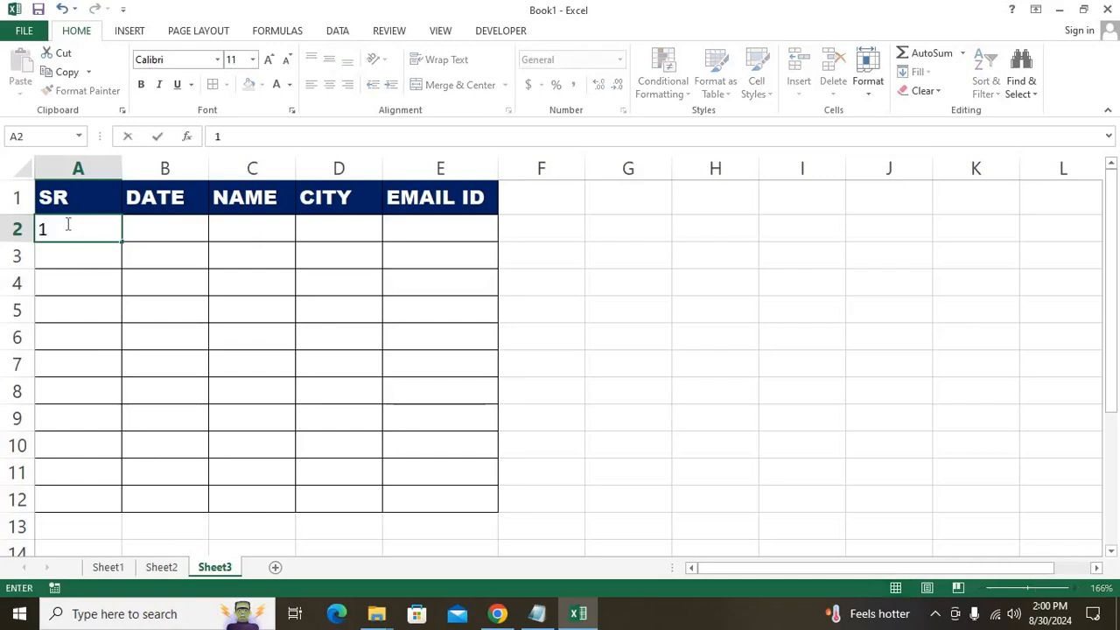
key("Return")
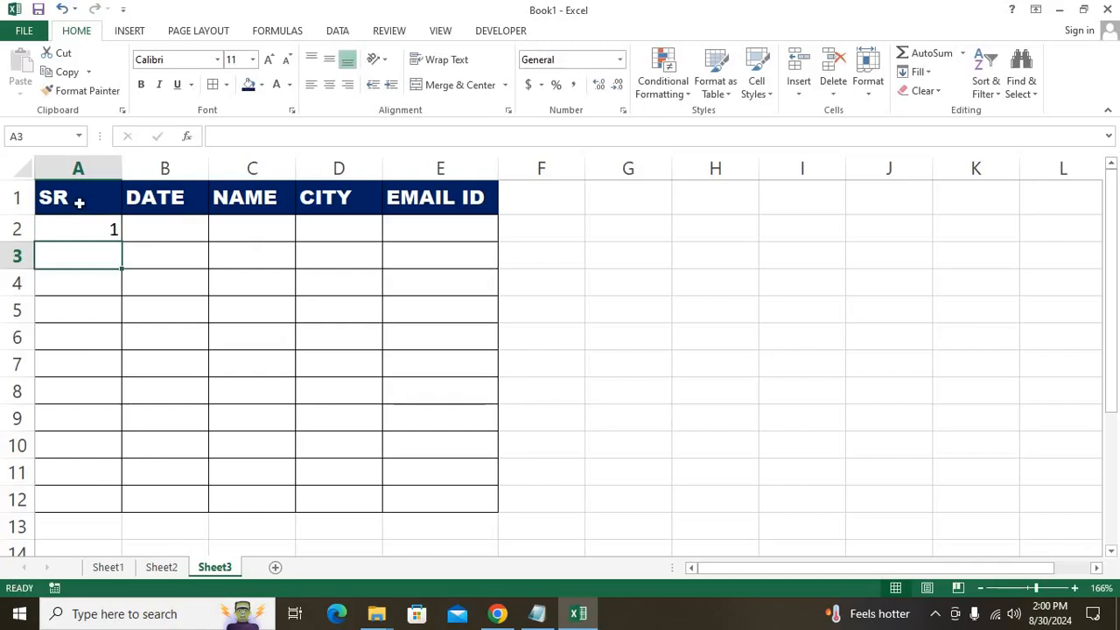
left_click_drag(81, 201, 540, 199)
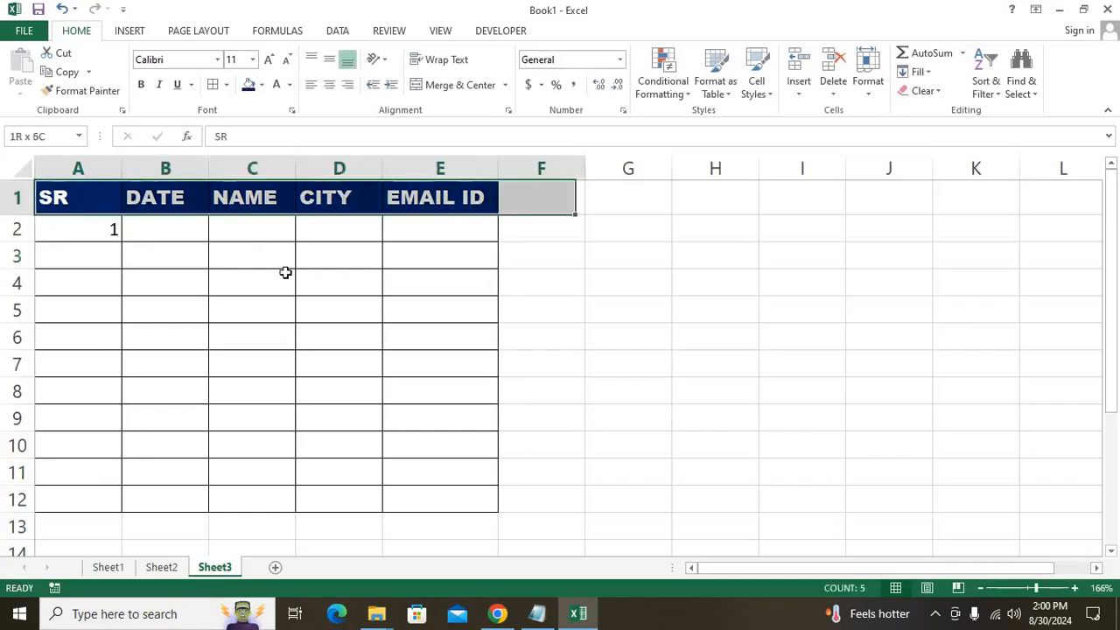
left_click_drag(97, 225, 461, 495)
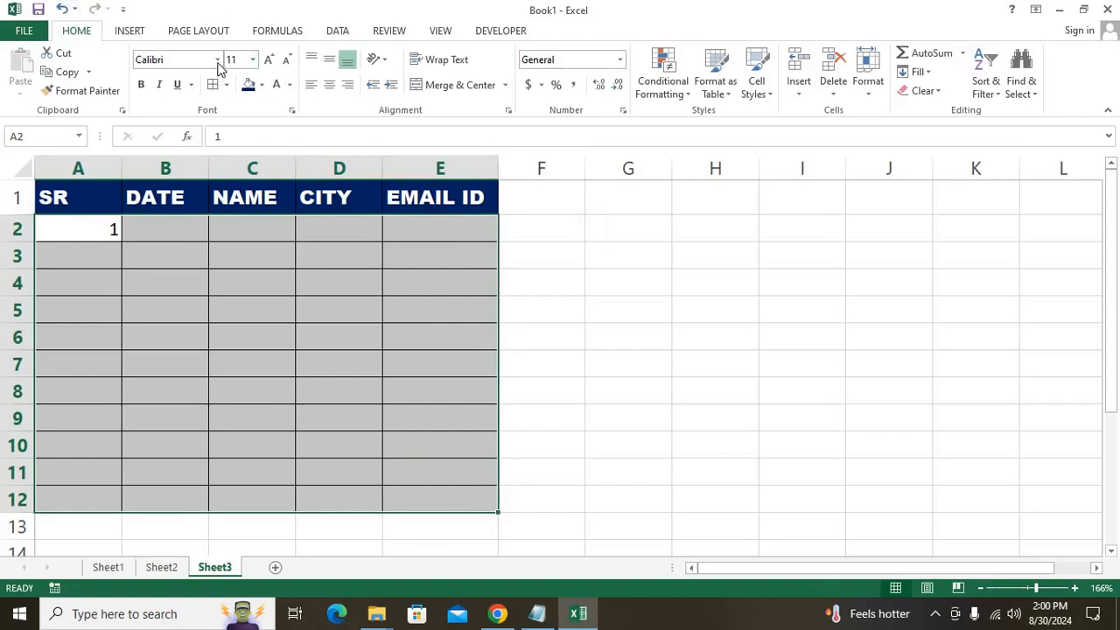
left_click(218, 59)
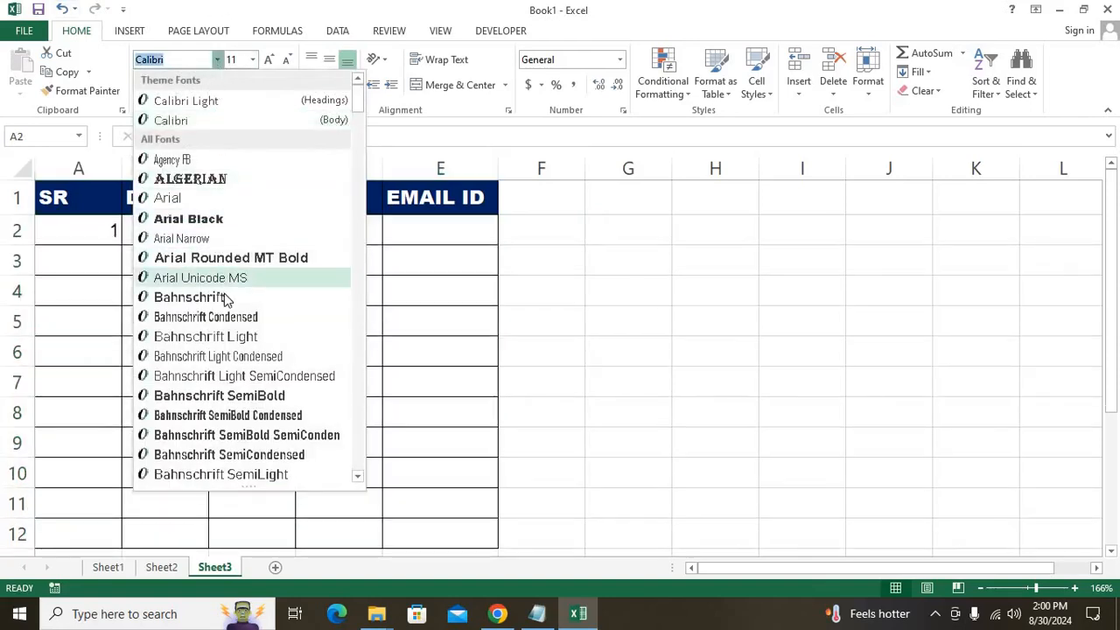
left_click(225, 297)
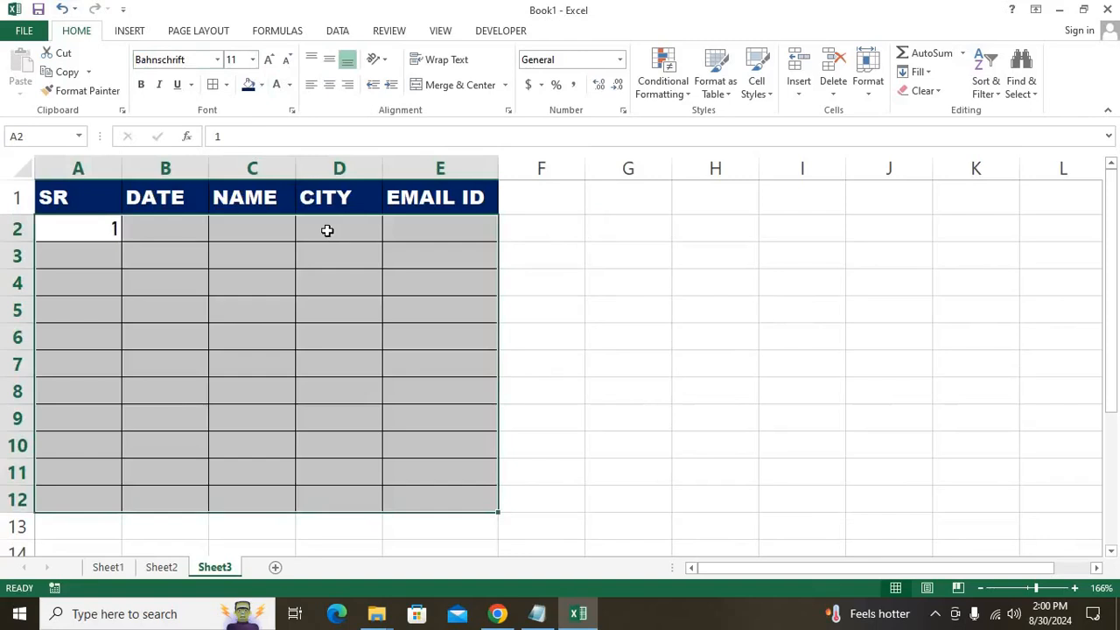
left_click(326, 230)
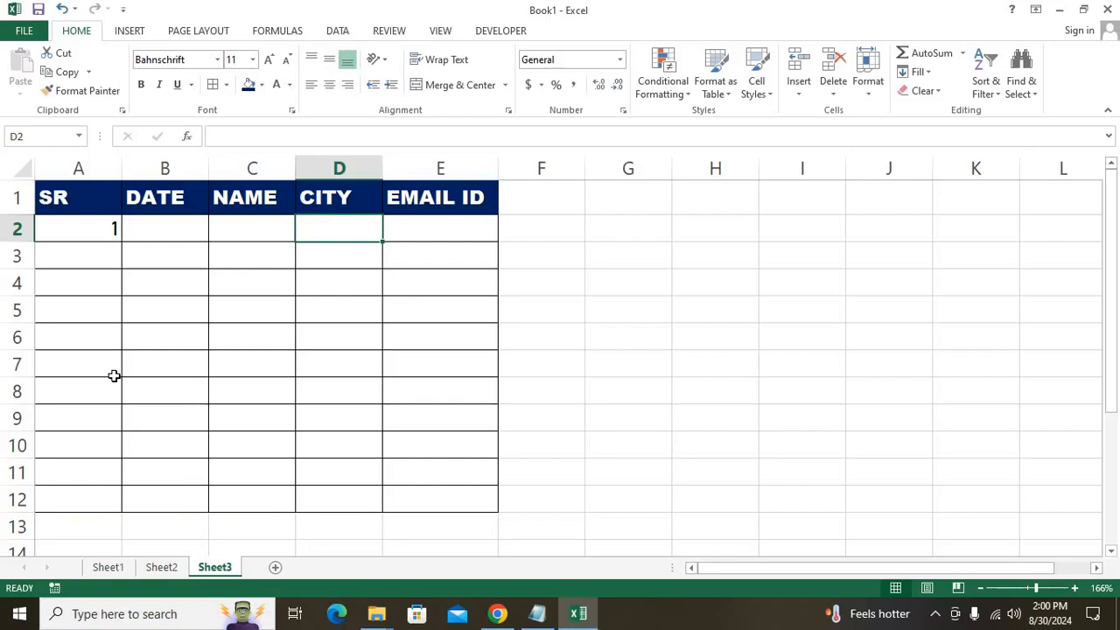
key("Left")
key("Left")
key("Left")
Enter serial 2 in A3 and the date 30 AUG 2024 in B2.
key("Down")
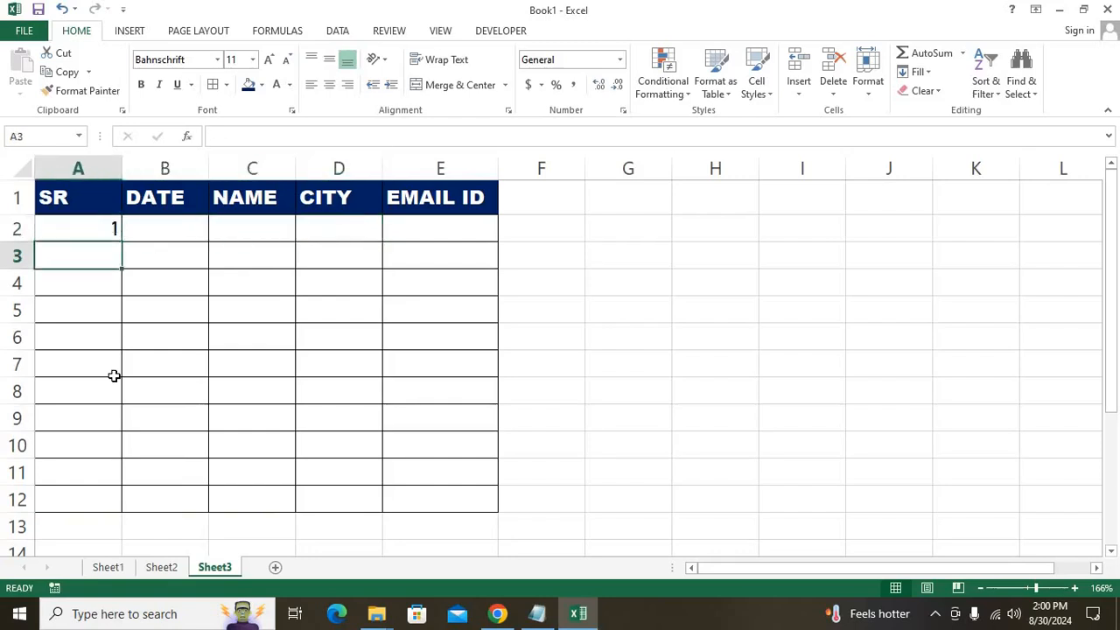
type("2")
key("Return")
key("Up")
key("Up")
key("Right")
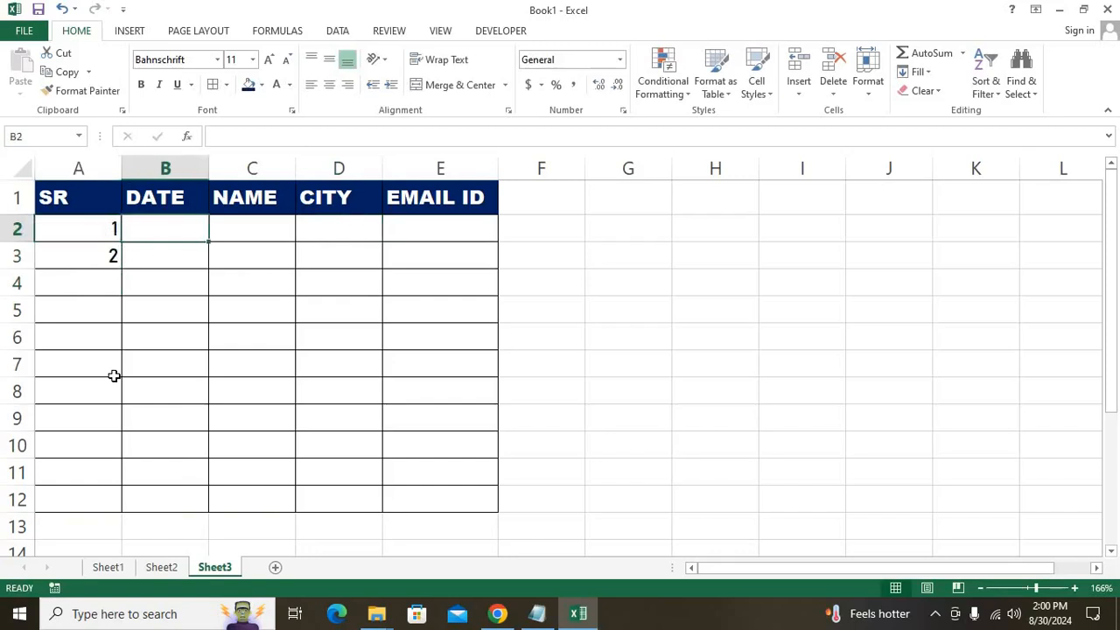
type("3")
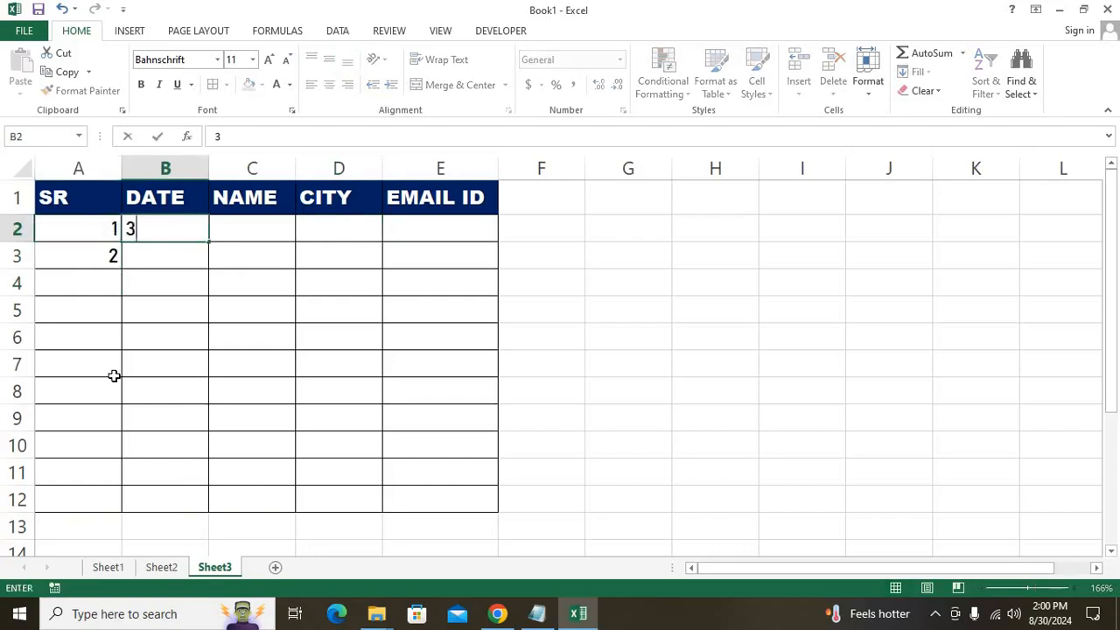
type("0 AUG 2024")
key("Return")
Fill C2 with the person's name and D2 with the city NEW DELHI.
key("Up")
key("Right")
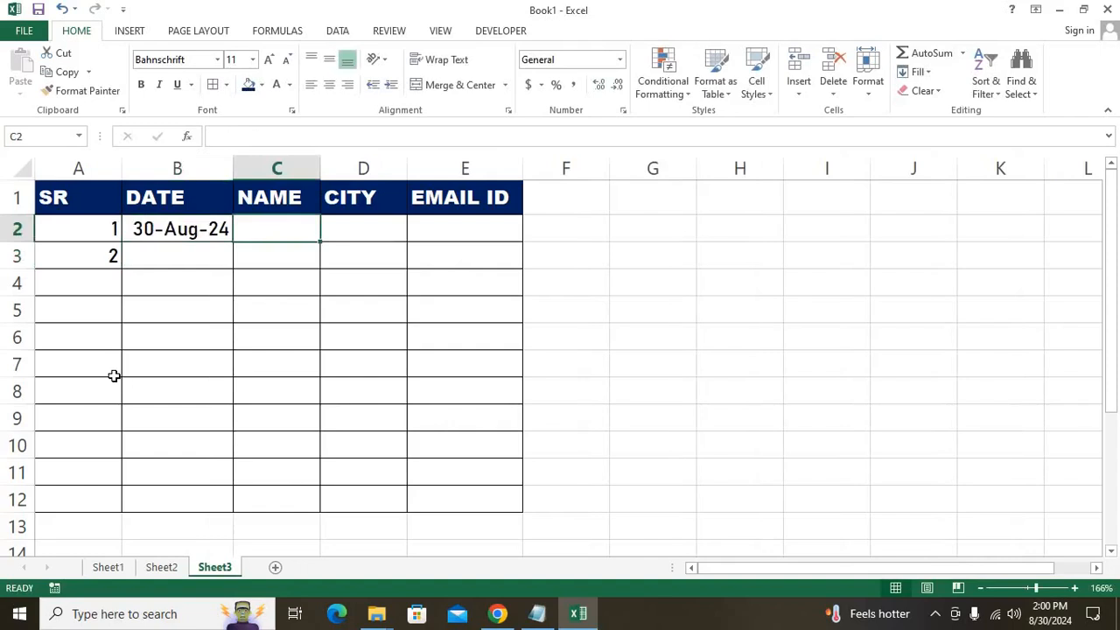
type("M")
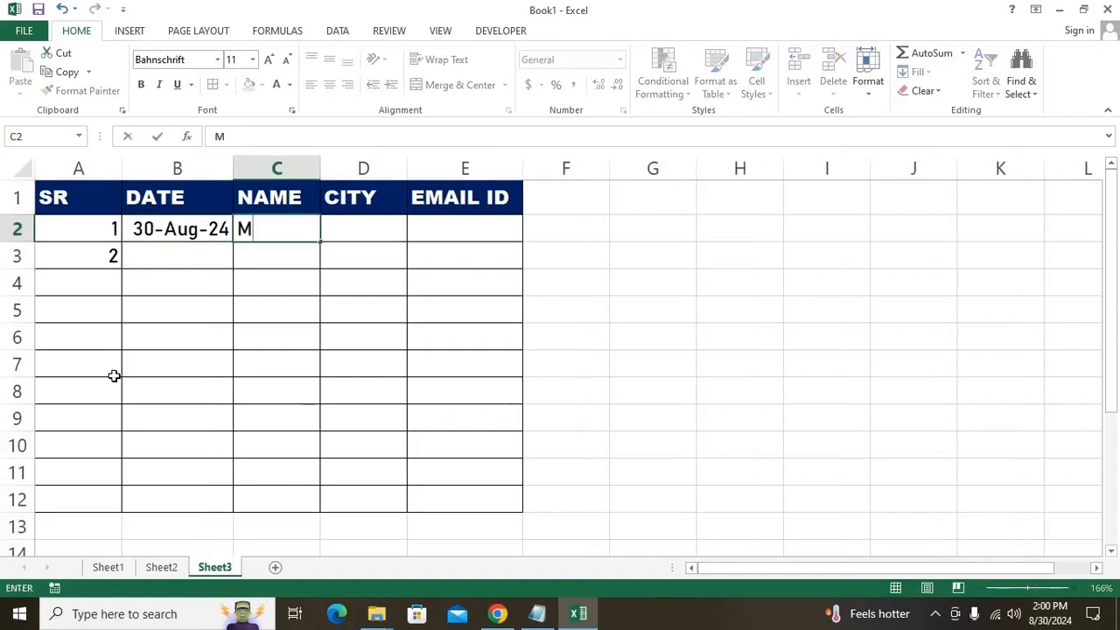
type("ANISHA")
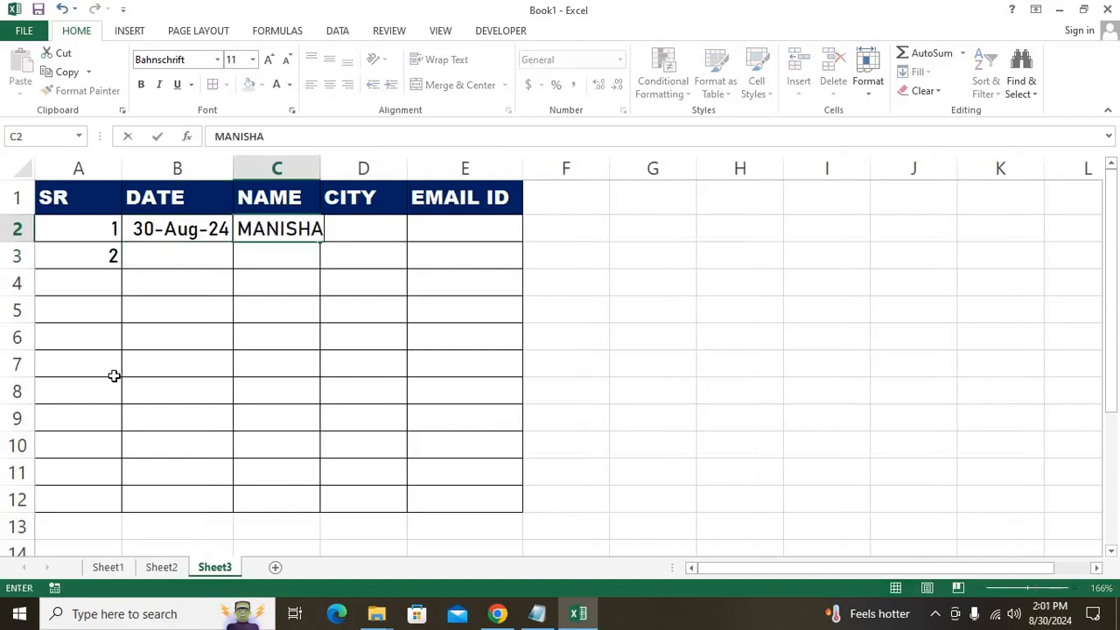
key("Return")
key("Up")
key("Right")
type("NEW DE;H")
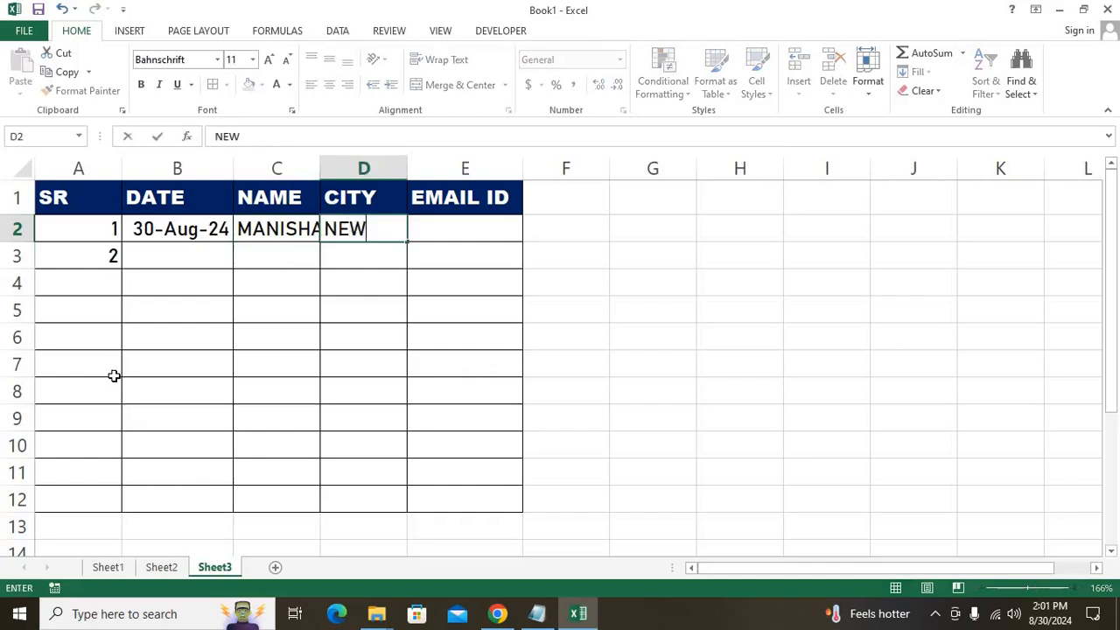
key("BackSpace")
key("BackSpace")
type("LHI")
key("Tab")
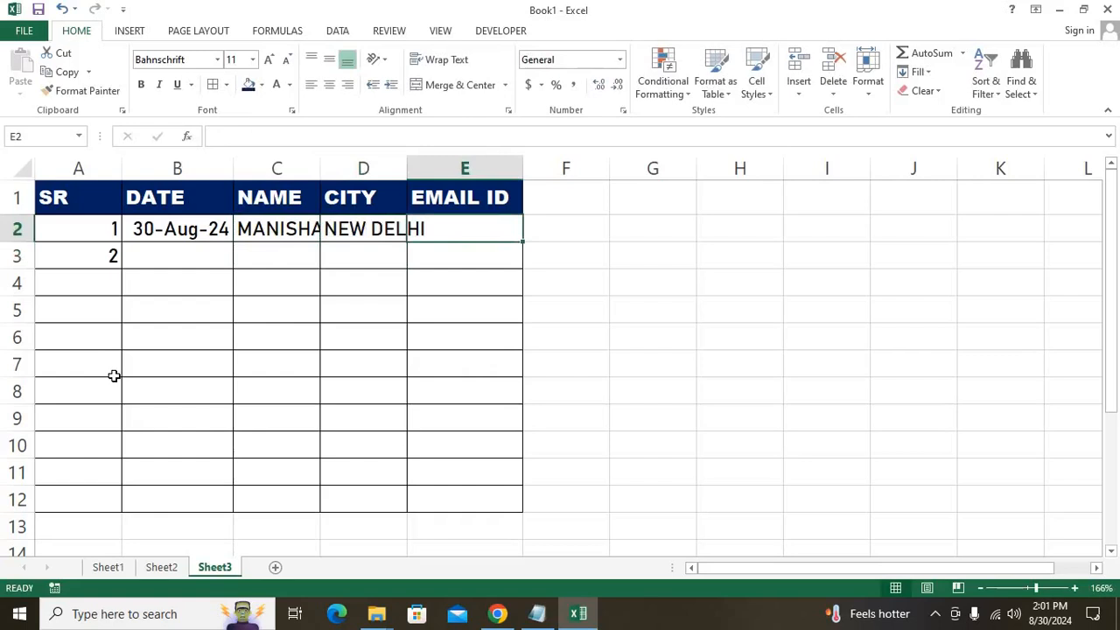
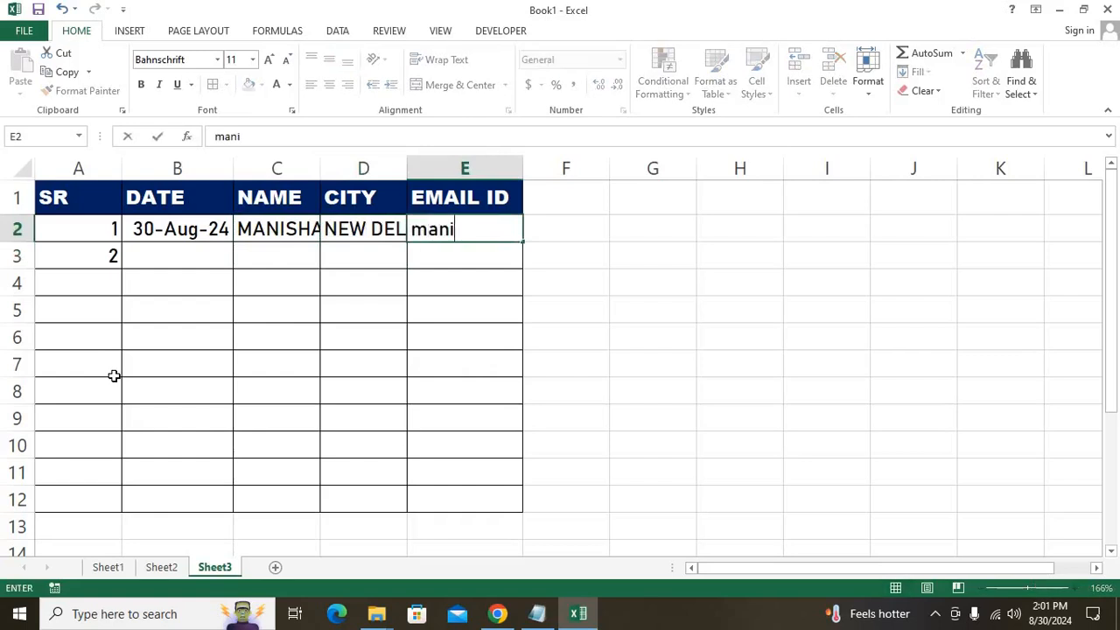
Enter the person's e-mail address in E2 and AutoFit column E.
key("Return")
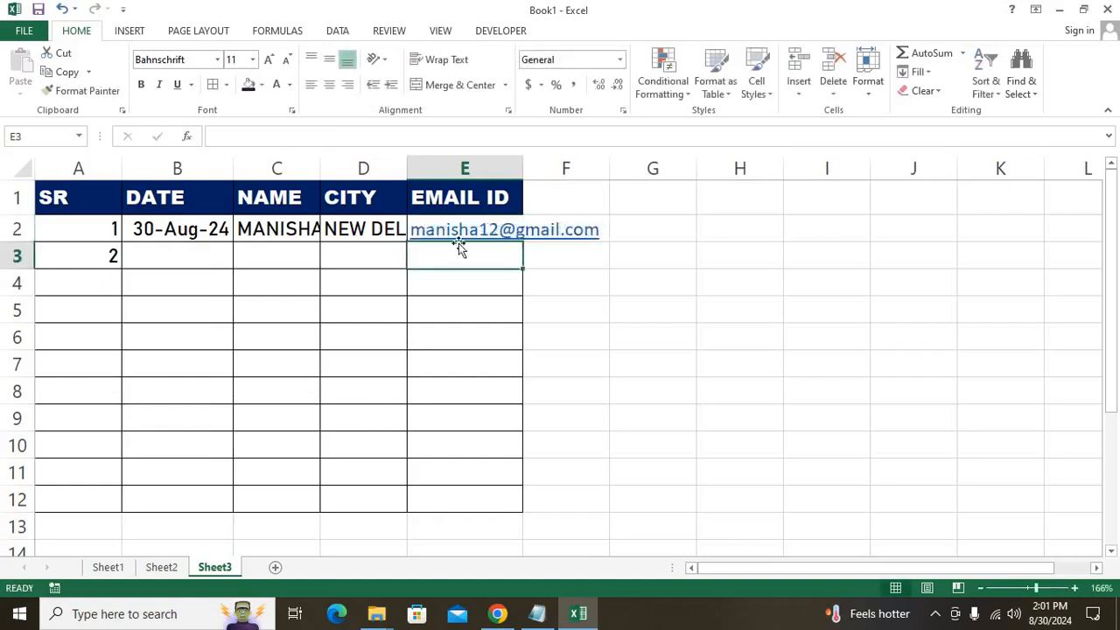
double_click(523, 167)
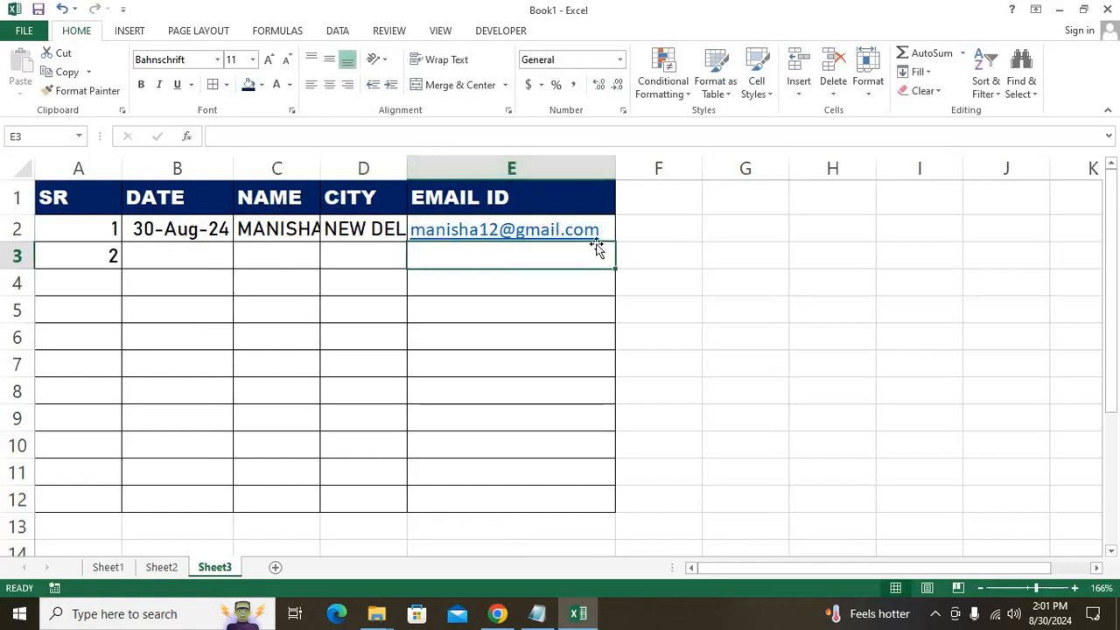
AutoFit all column widths on the whole sheet using Alt, O, A.
left_click(150, 203)
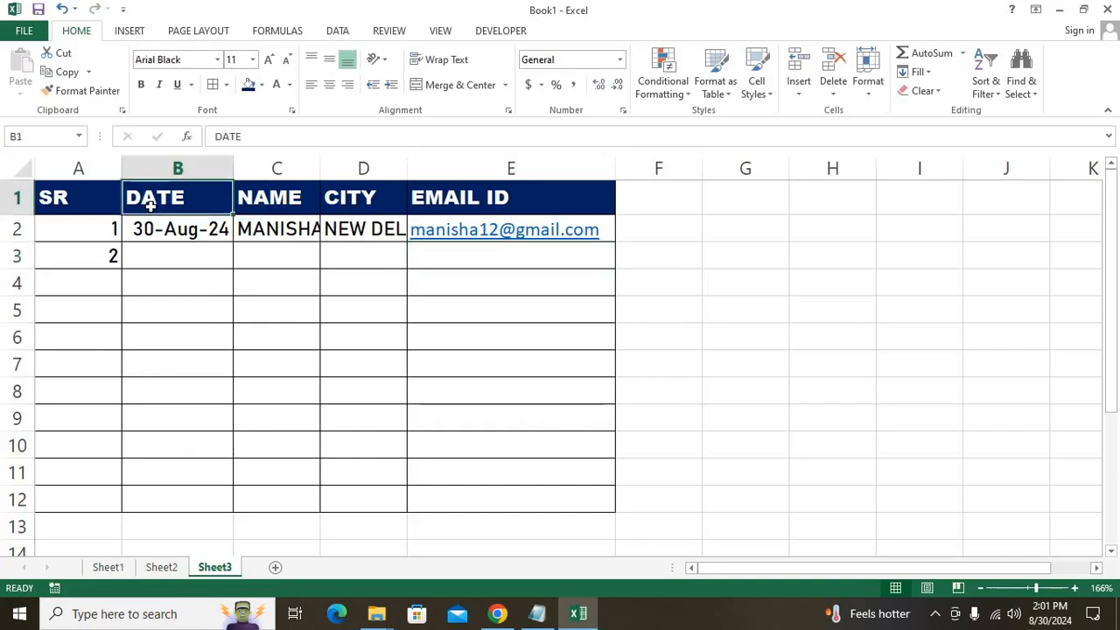
key("ctrl+a")
key("ctrl+a")
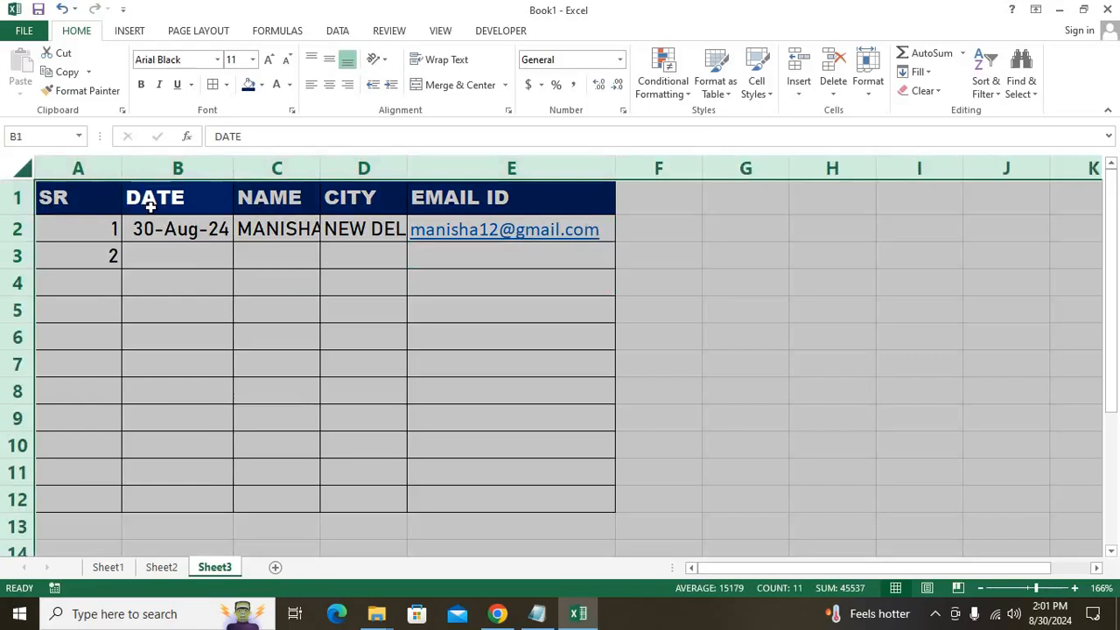
key("alt")
key("o")
key("a")
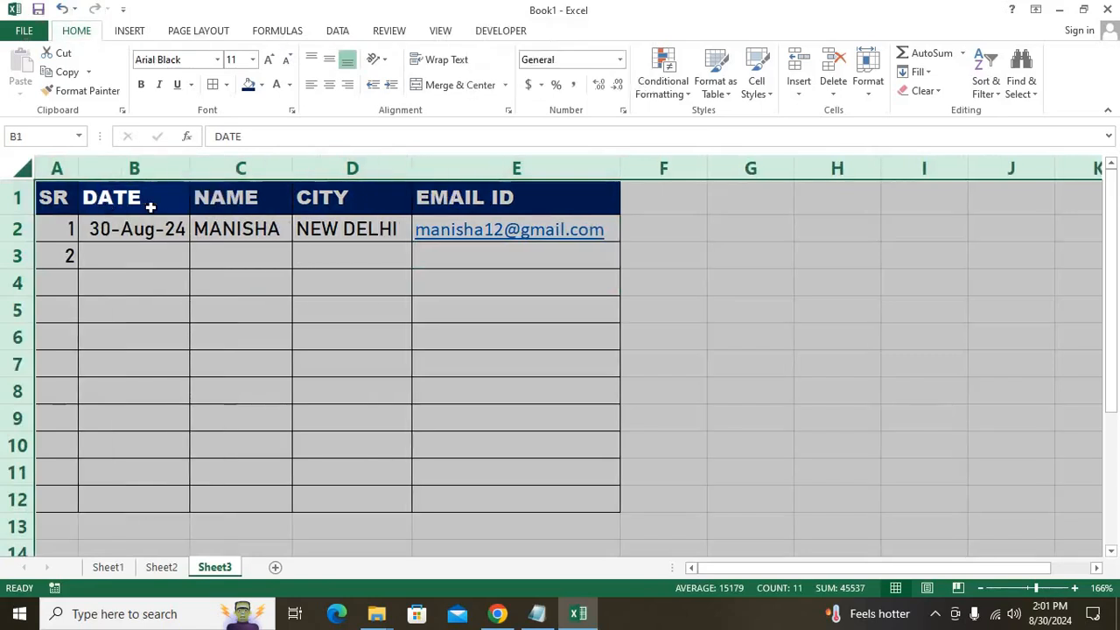
Deselect the sheet and select cell A3 to clear its value.
left_click(477, 196)
left_click(487, 307)
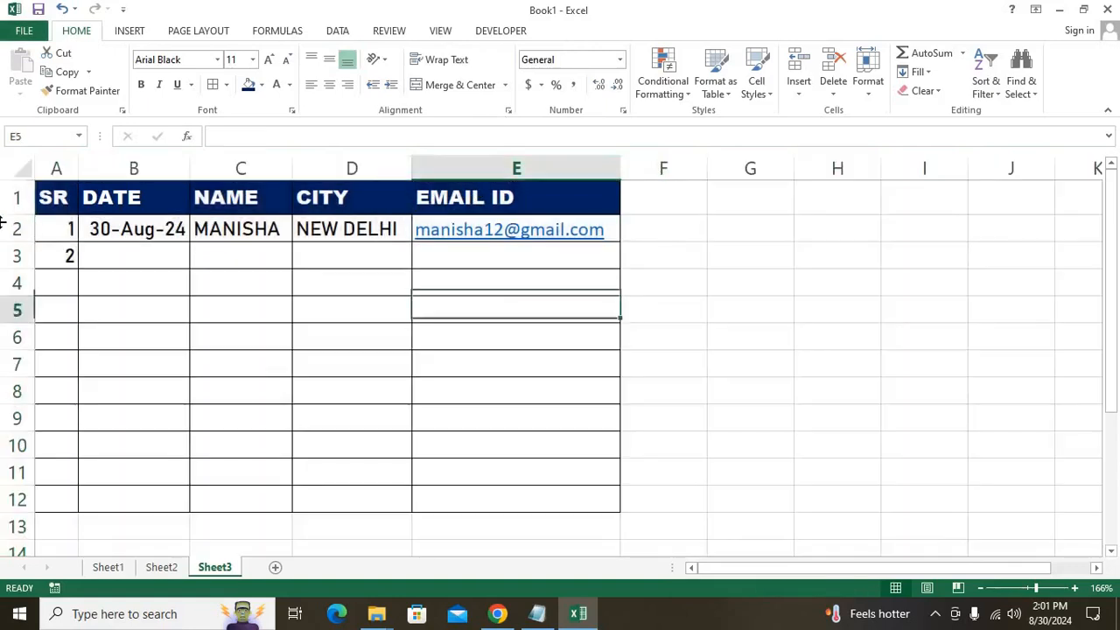
left_click(70, 255)
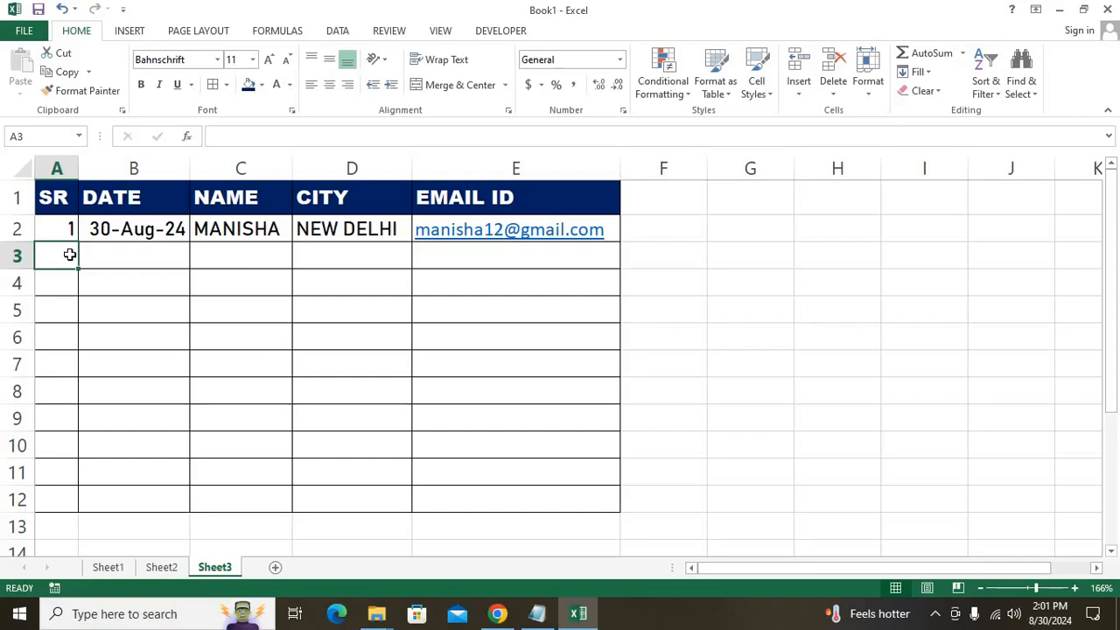
Enter a trial name into cell A3.
type("ll")
key("Return")
left_click(70, 254)
type("laxmio")
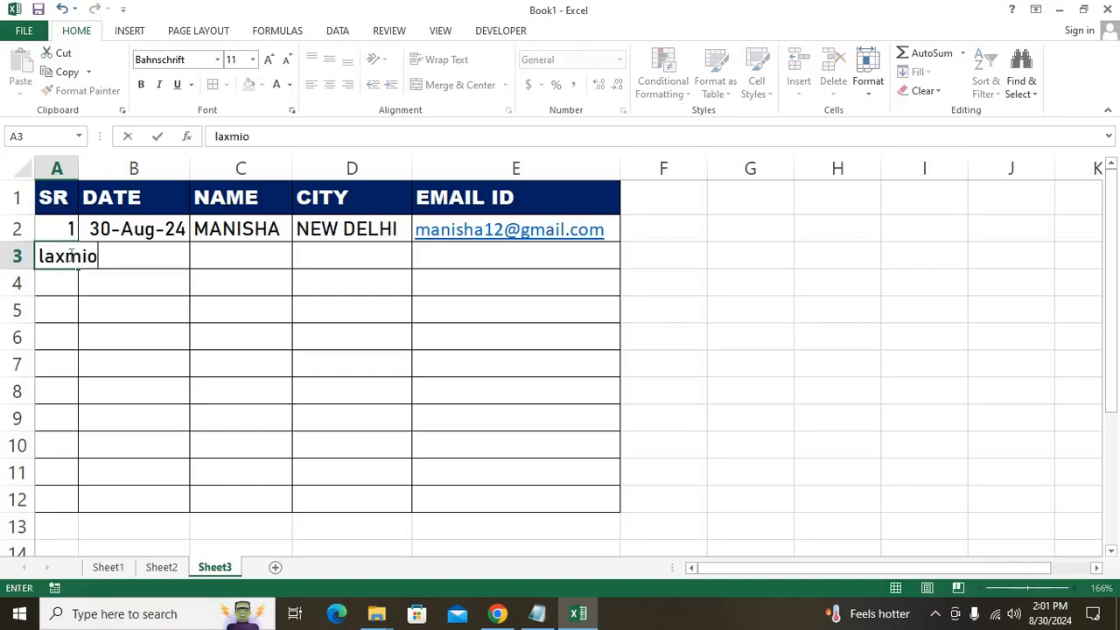
key("BackSpace")
key("Return")
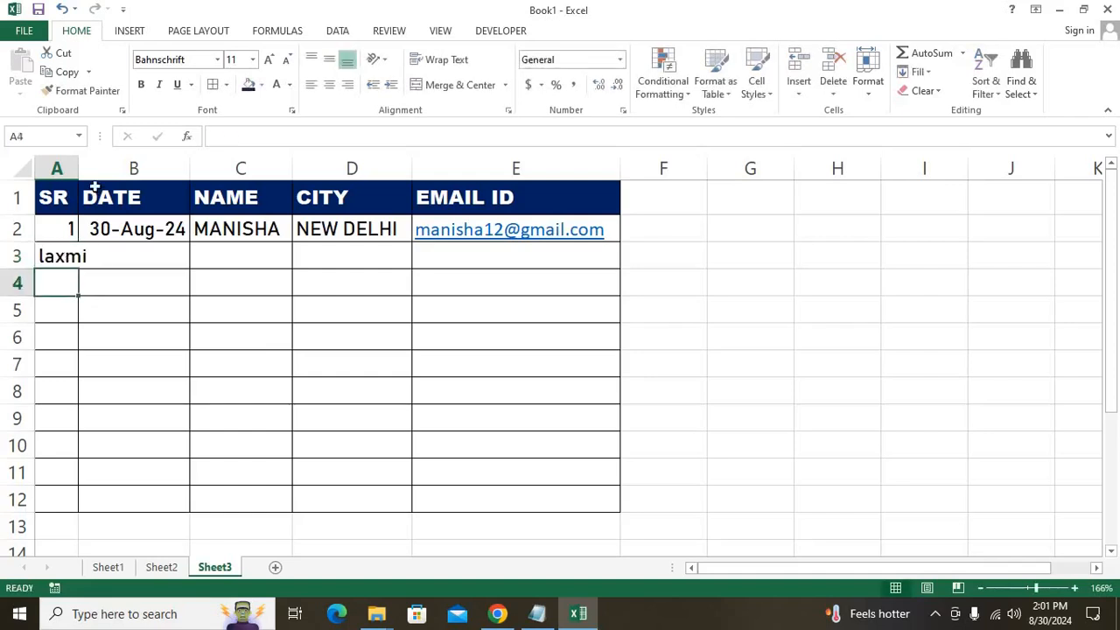
Widen column A and select the SR cells A2:A12.
left_click_drag(78, 166, 98, 166)
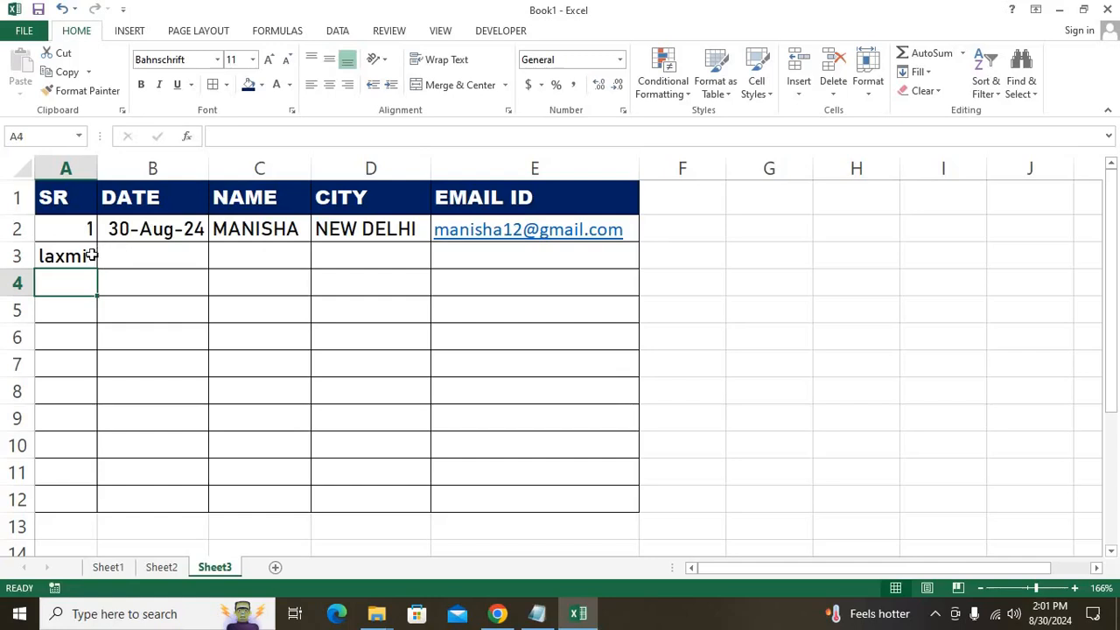
left_click(91, 255)
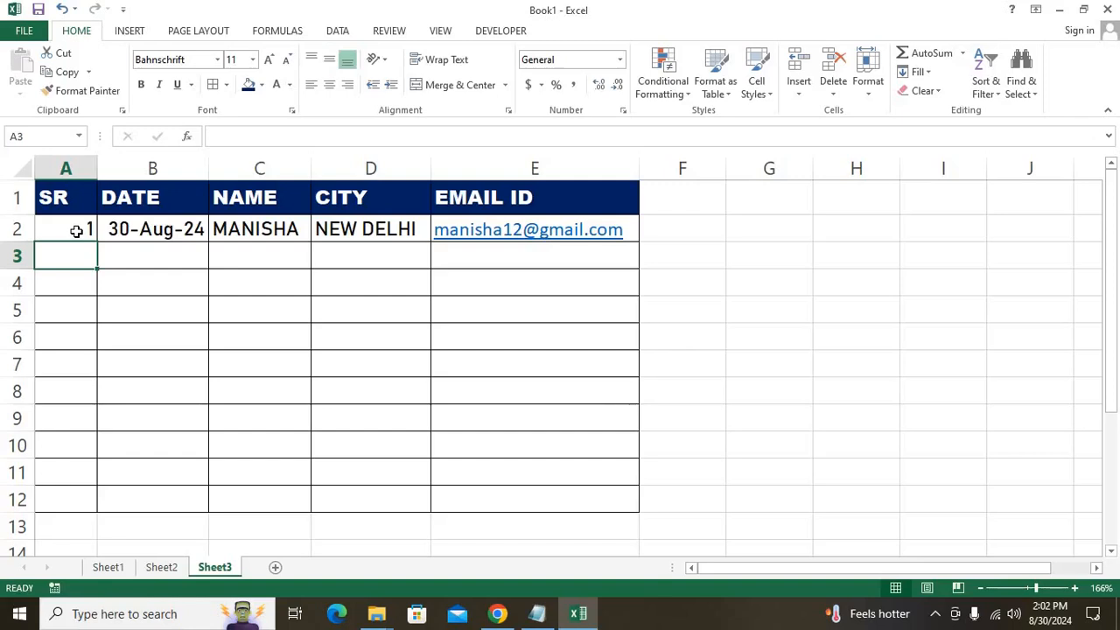
left_click_drag(76, 230, 80, 502)
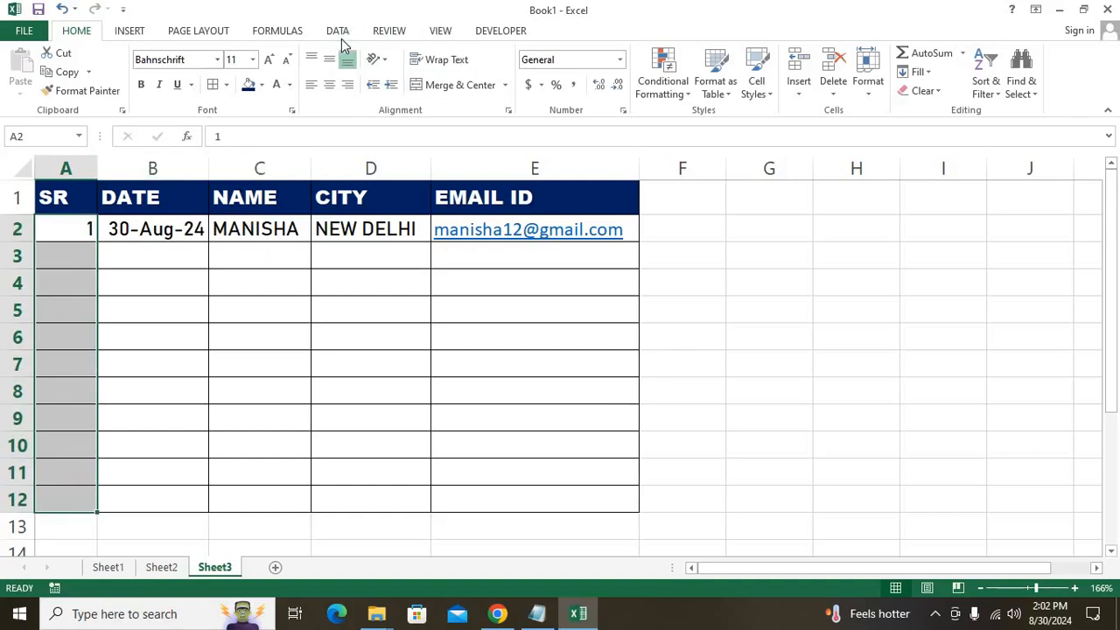
Open Data Validation for A2:A12 and set Allow to Custom.
left_click(340, 33)
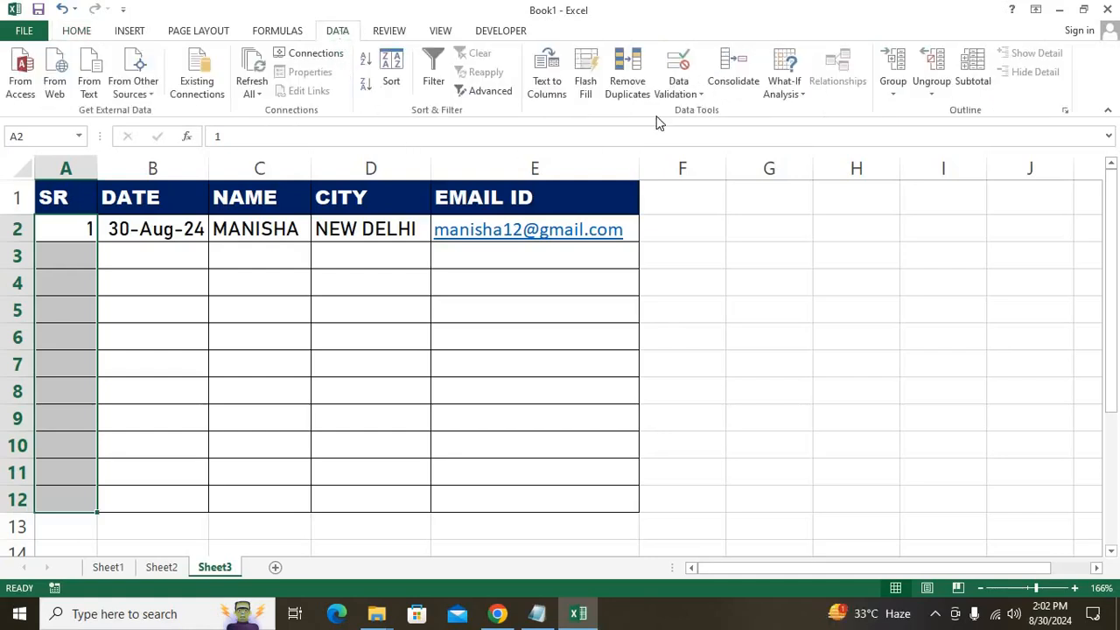
left_click(678, 92)
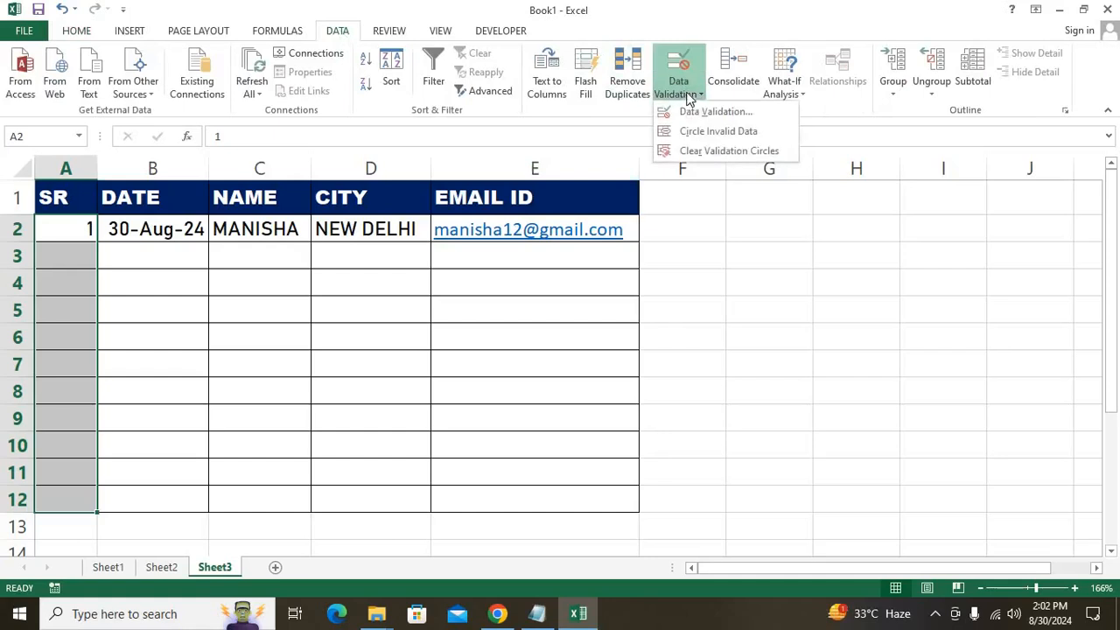
left_click(693, 112)
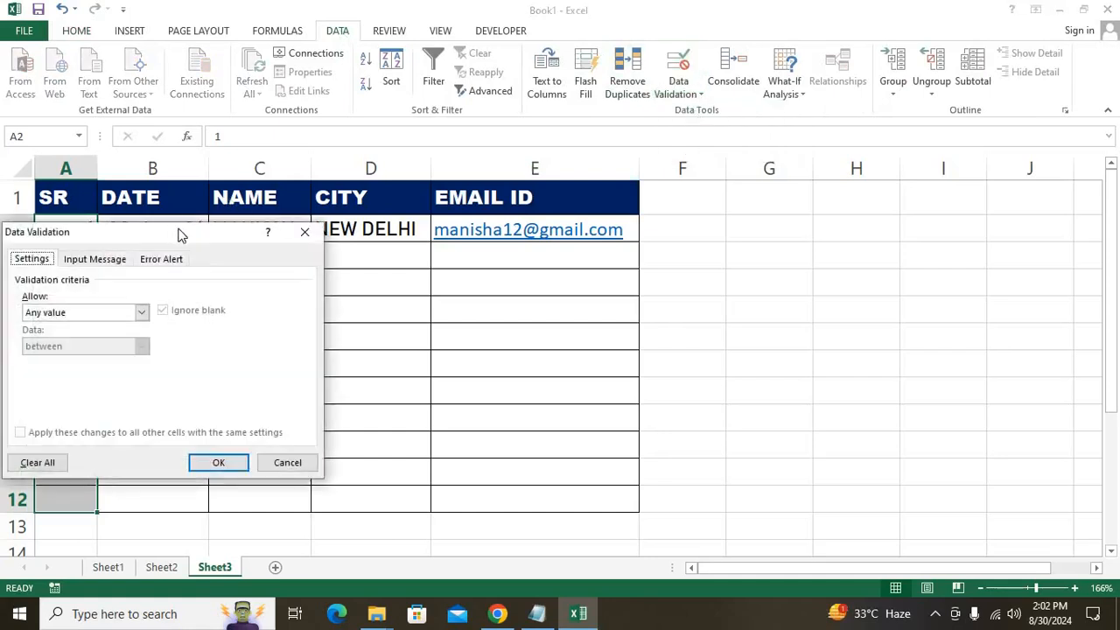
left_click_drag(180, 233, 554, 201)
left_click(596, 246)
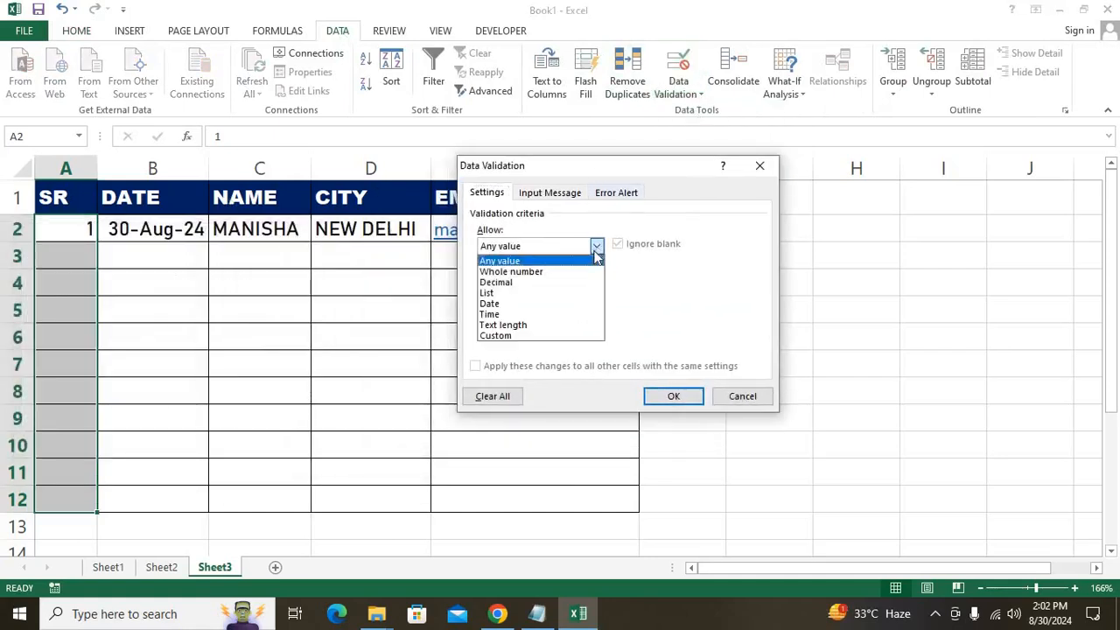
left_click(526, 336)
Enter the formula =ISNUMBER(A2) and apply the number-only rule.
left_click(529, 313)
type("=isnumber")
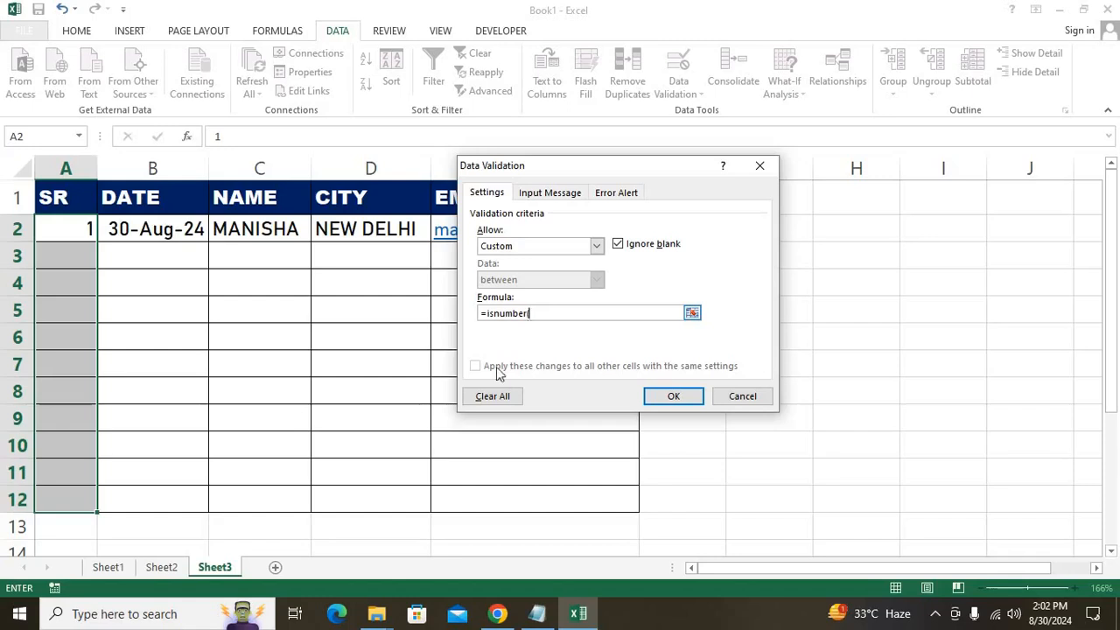
type("(")
left_click(65, 235)
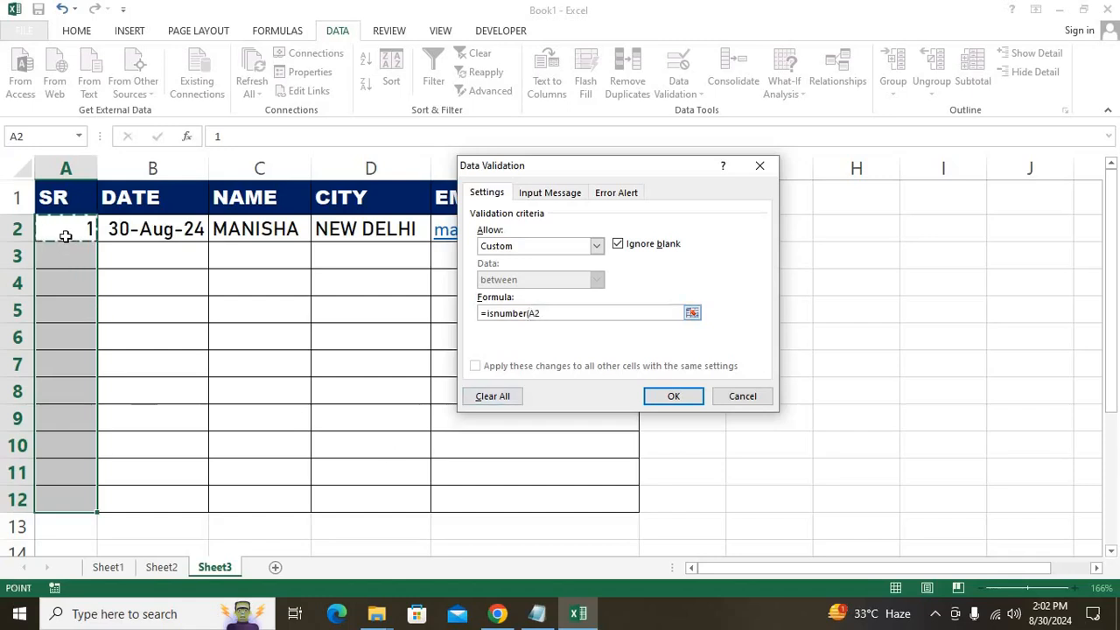
type(")")
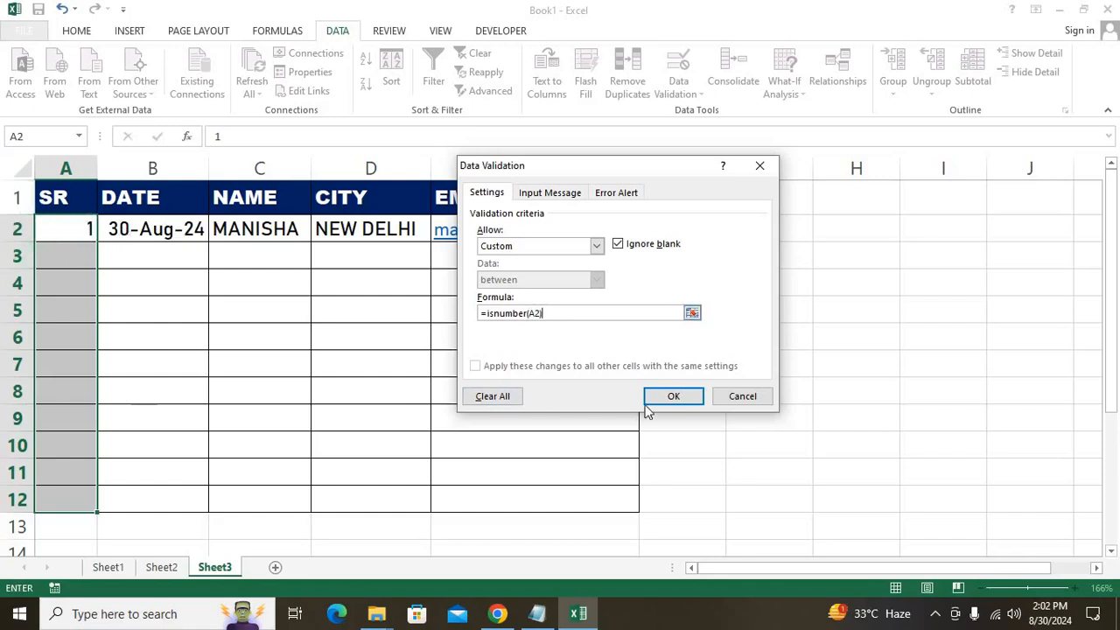
left_click(675, 396)
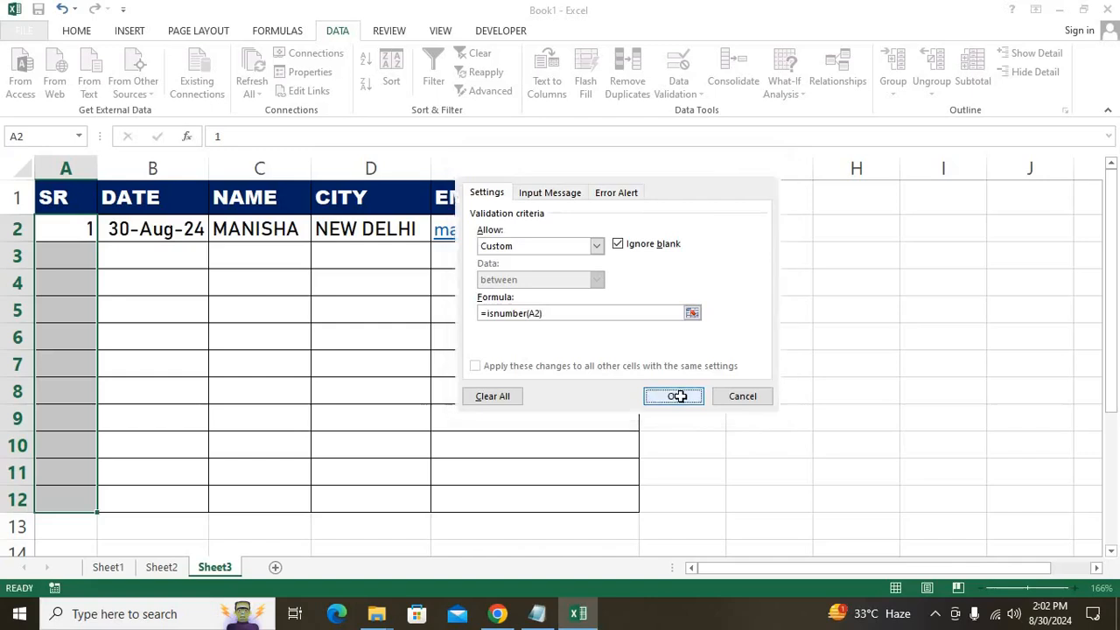
left_click(86, 289)
Test the SR rule with 'cool' in A4, cancel the rejection, then select the DATE cells.
type("cool")
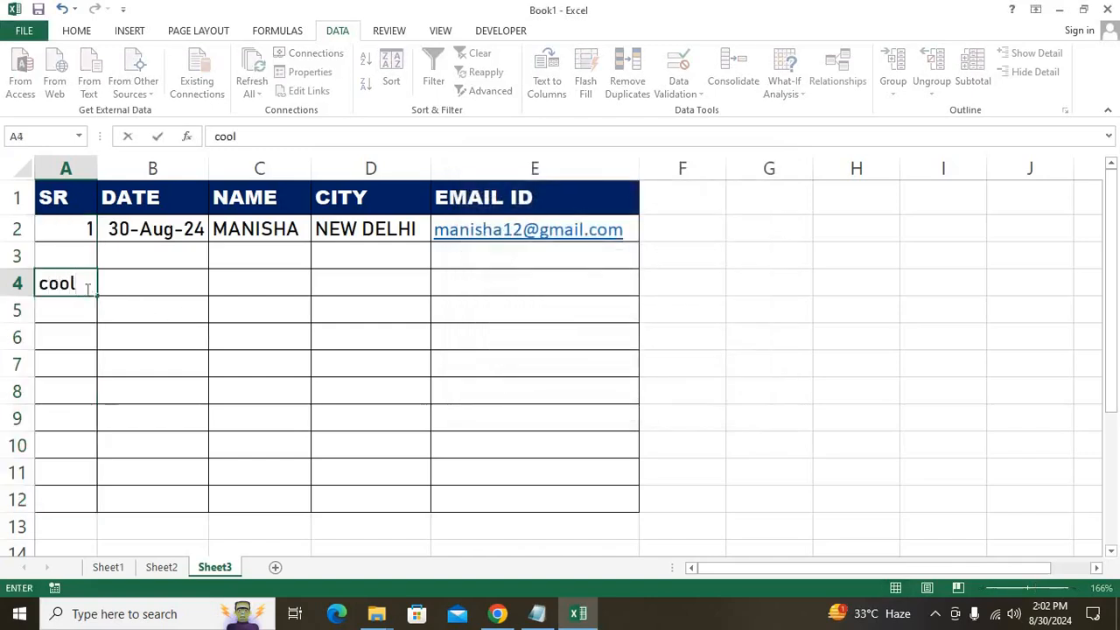
key("Return")
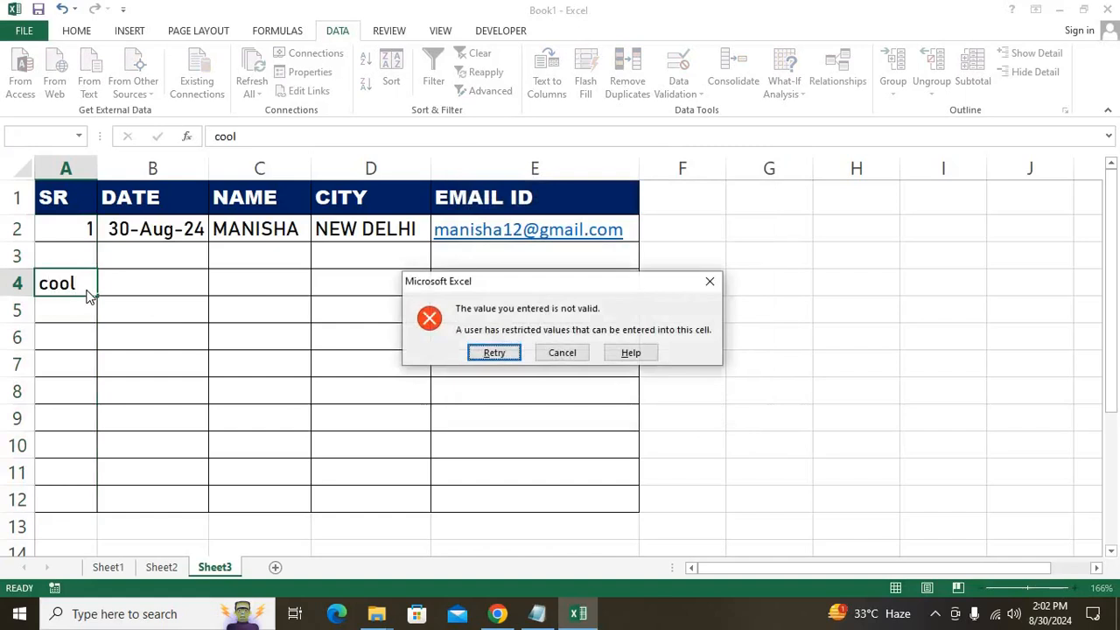
key("Return")
key("Return")
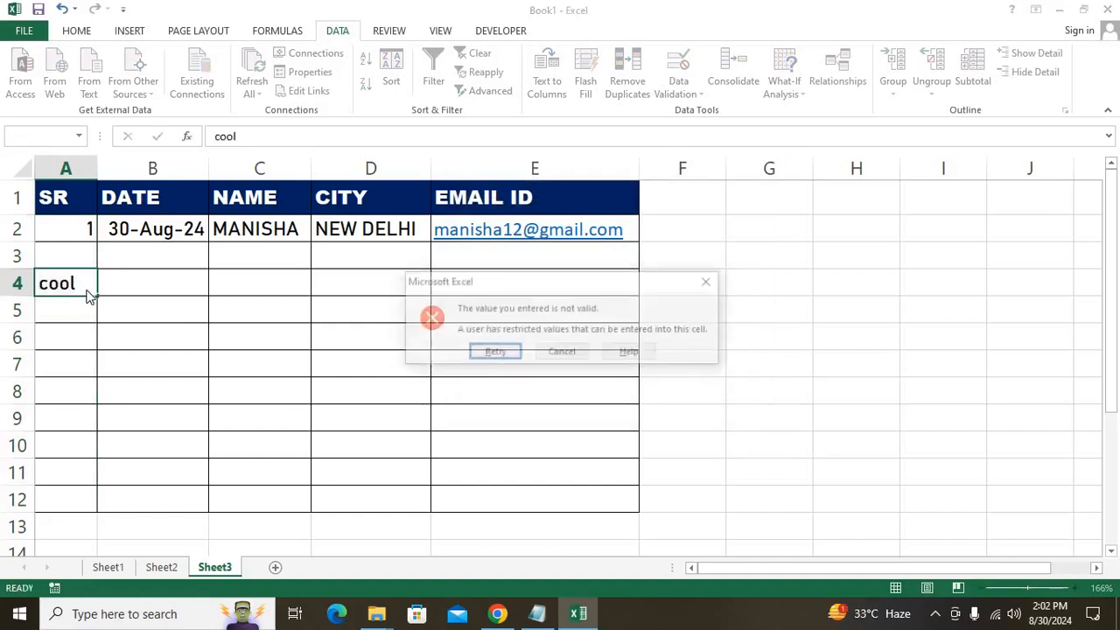
left_click(561, 353)
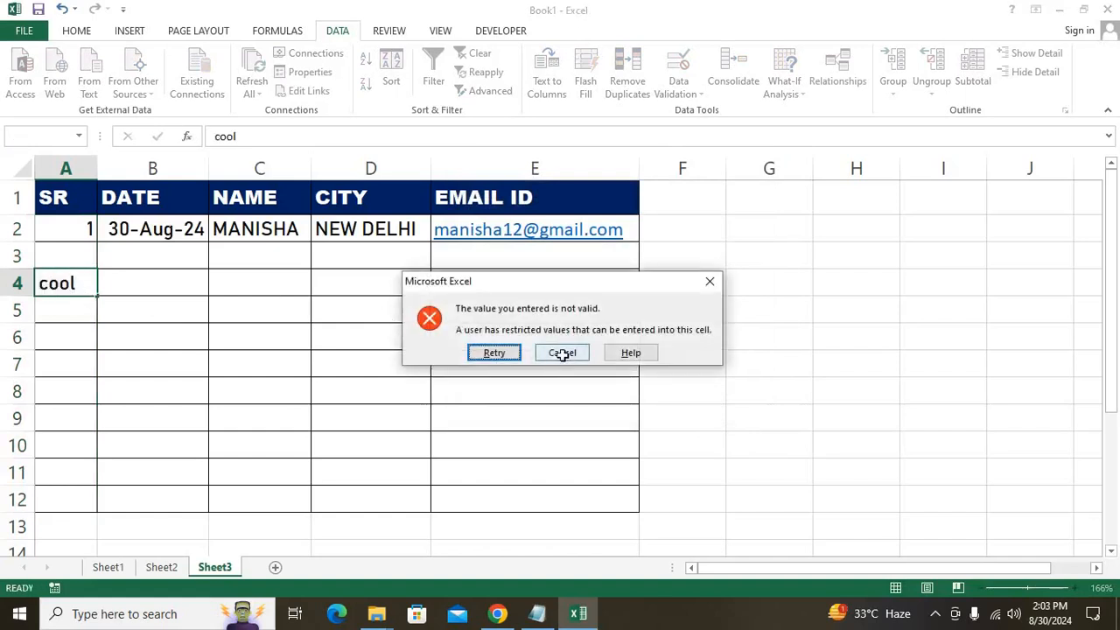
left_click(217, 330)
left_click_drag(73, 247, 91, 499)
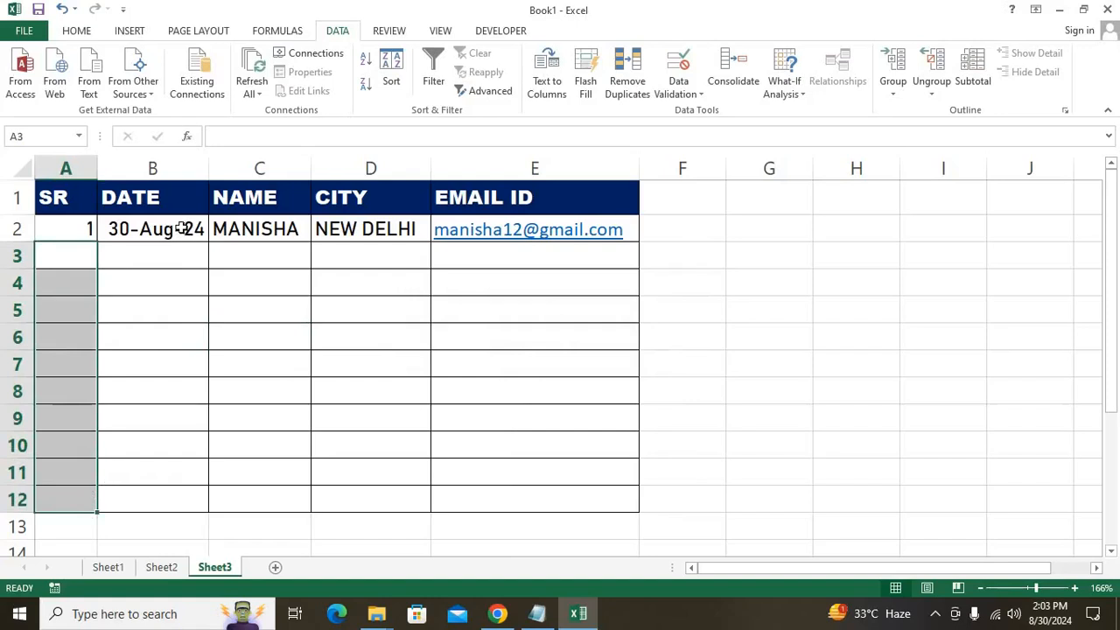
left_click_drag(181, 233, 179, 493)
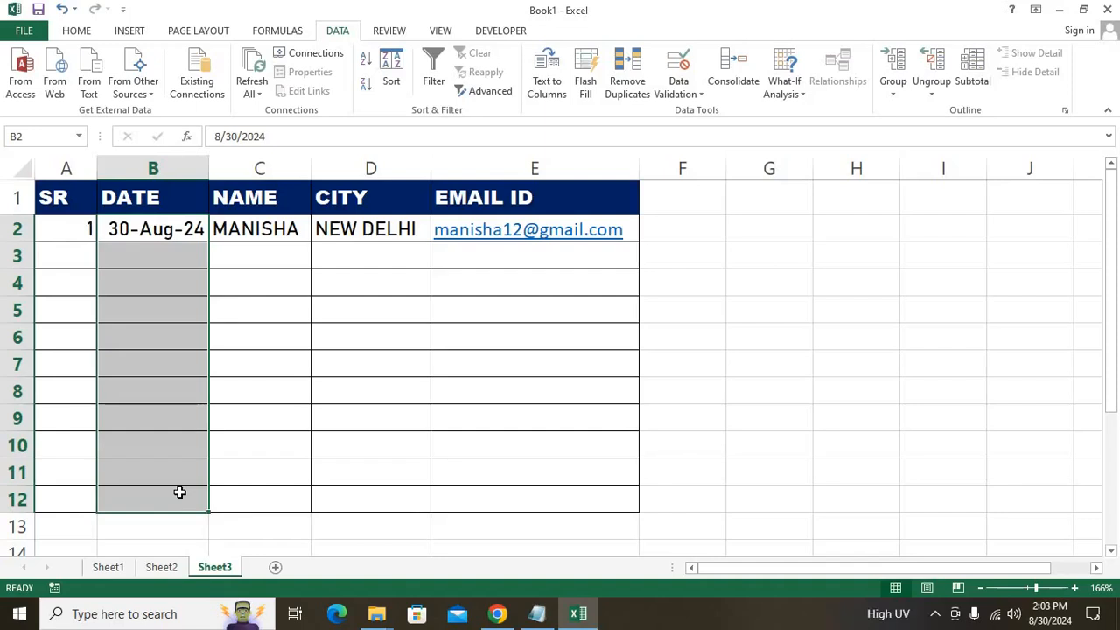
Set DATE validation to allow dates between 1/1/1900 and 12/31/2024.
left_click(680, 94)
left_click(716, 111)
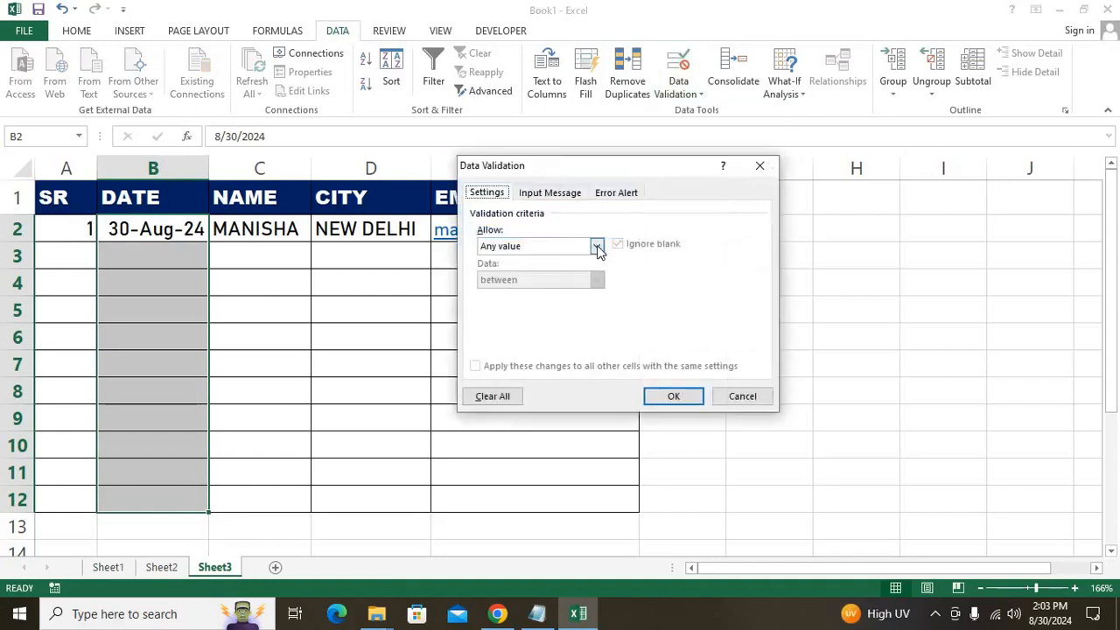
left_click(596, 246)
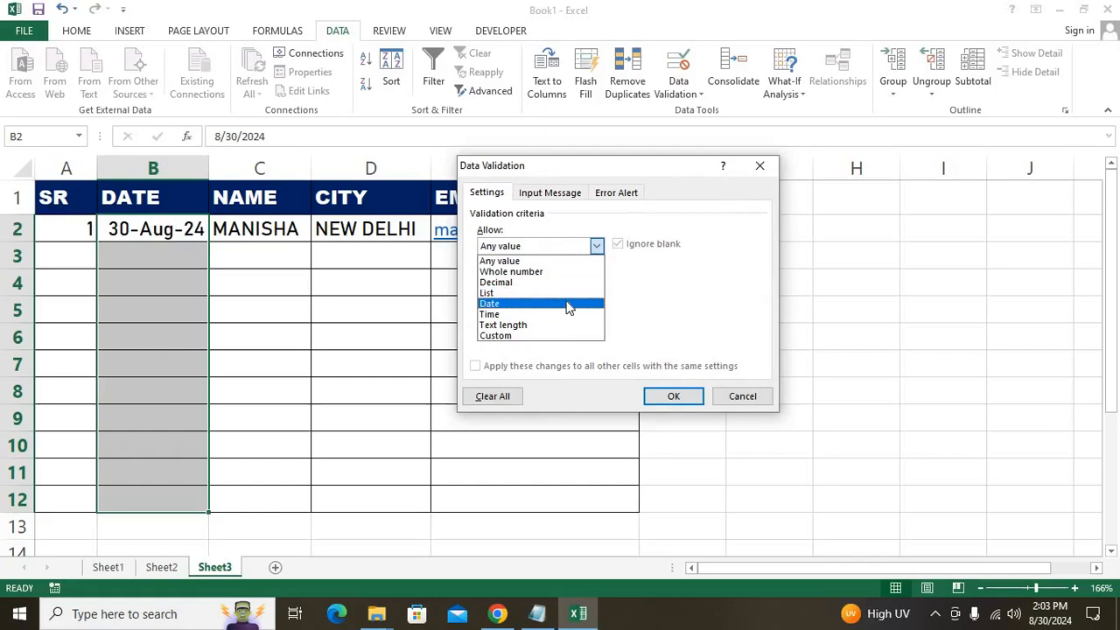
left_click(567, 303)
left_click(557, 312)
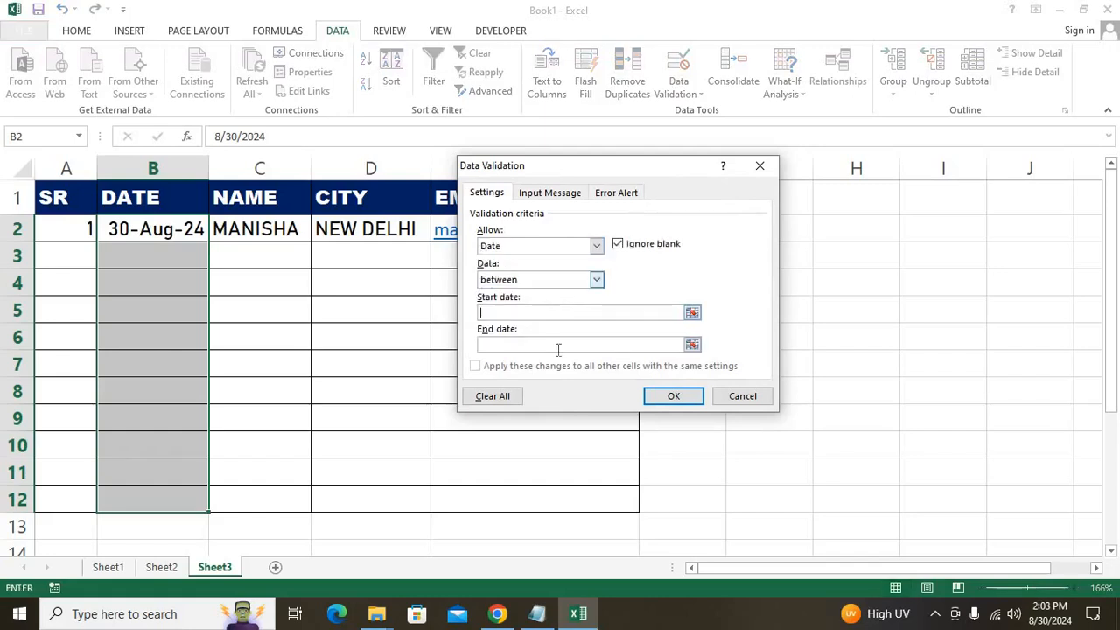
type("1/14")
key("BackSpace")
type("/1900")
left_click(559, 345)
type("12/31")
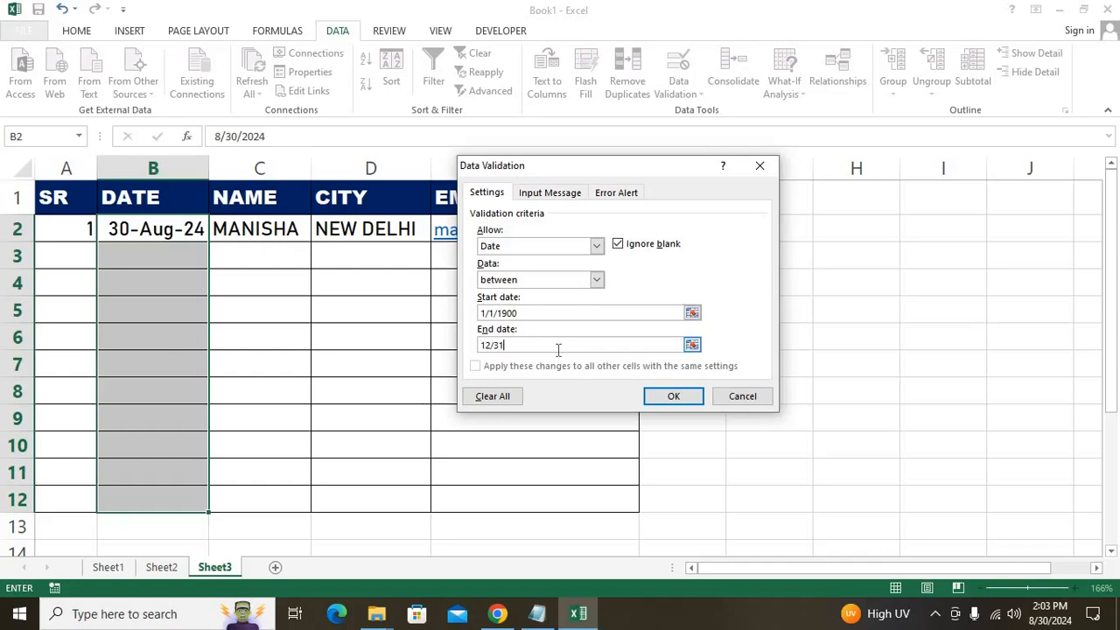
type("/2024")
Apply the date rule, test it with 1/4/2025 in B4, and cancel the rejection.
key("Return")
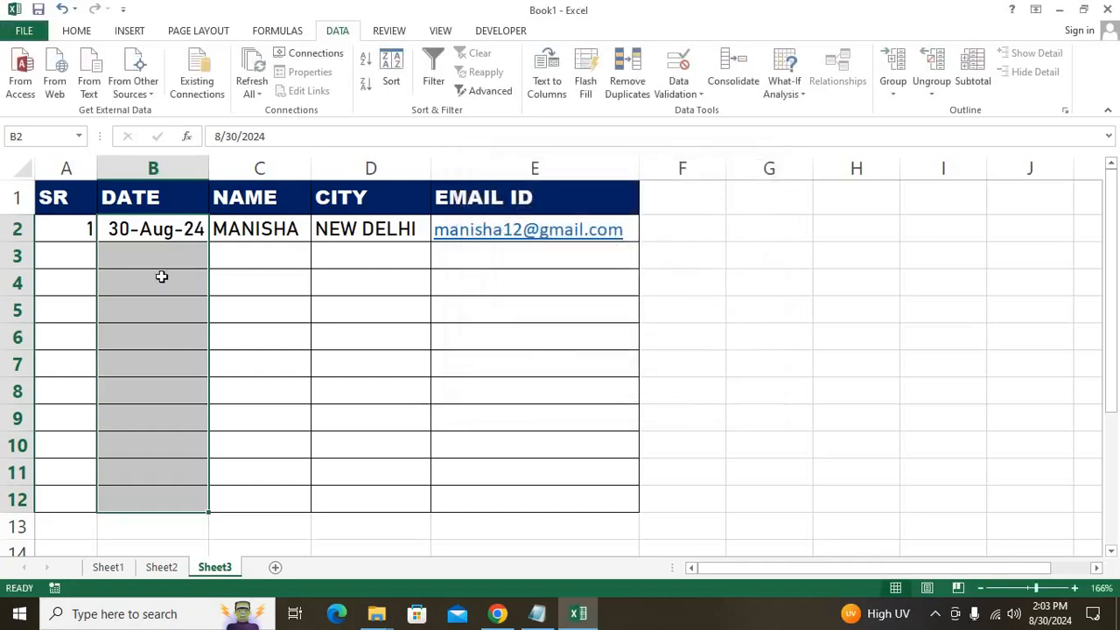
left_click(161, 276)
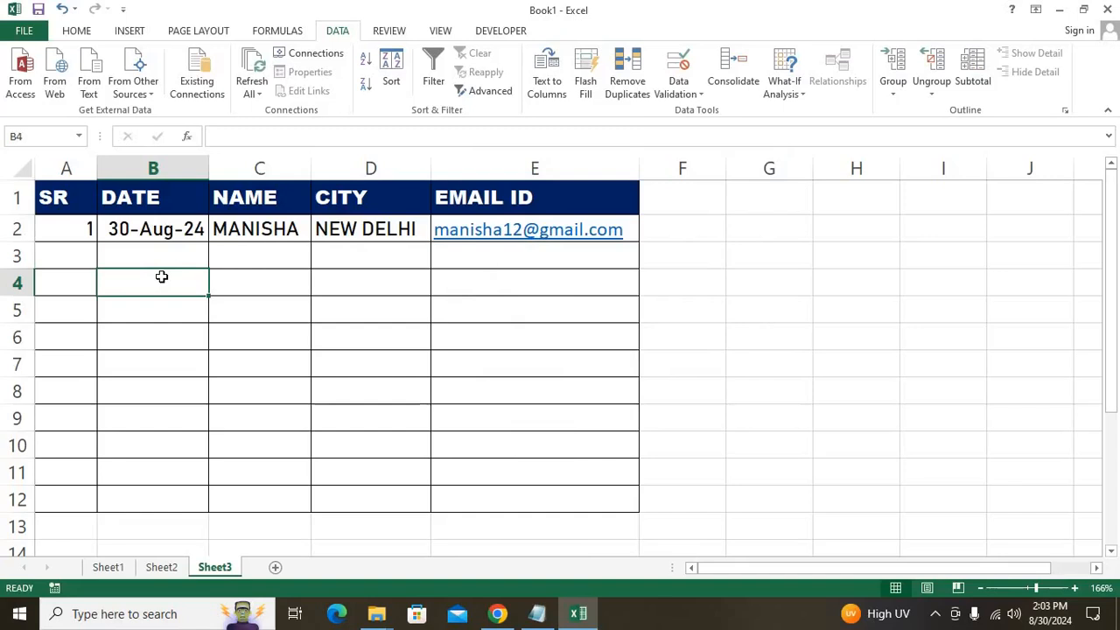
type("1/4")
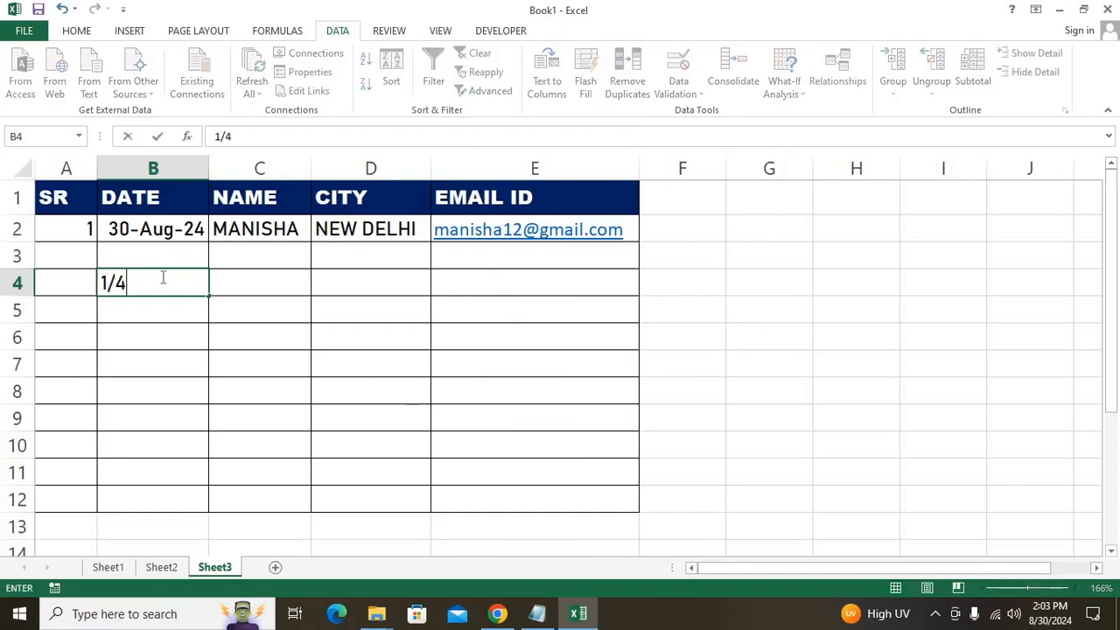
type("/2025")
key("Return")
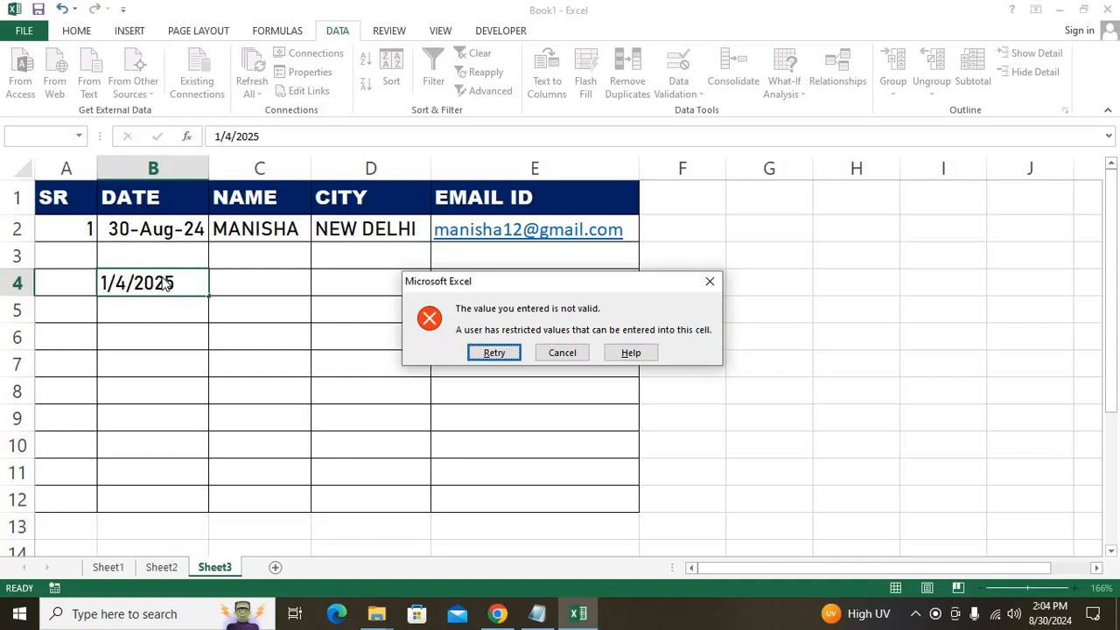
left_click(564, 354)
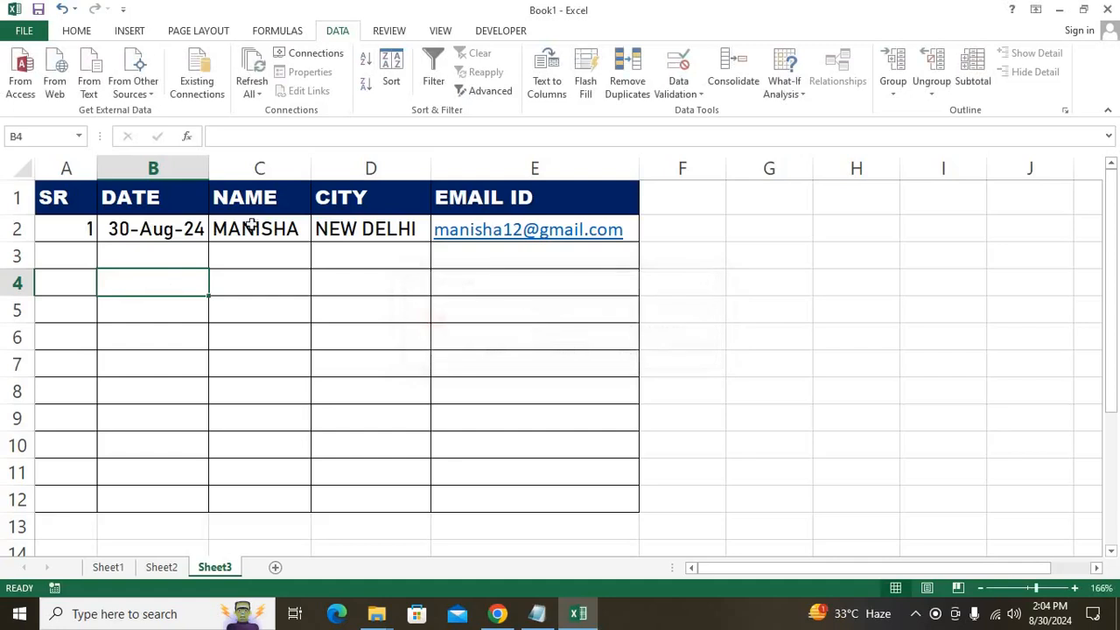
left_click_drag(292, 232, 298, 500)
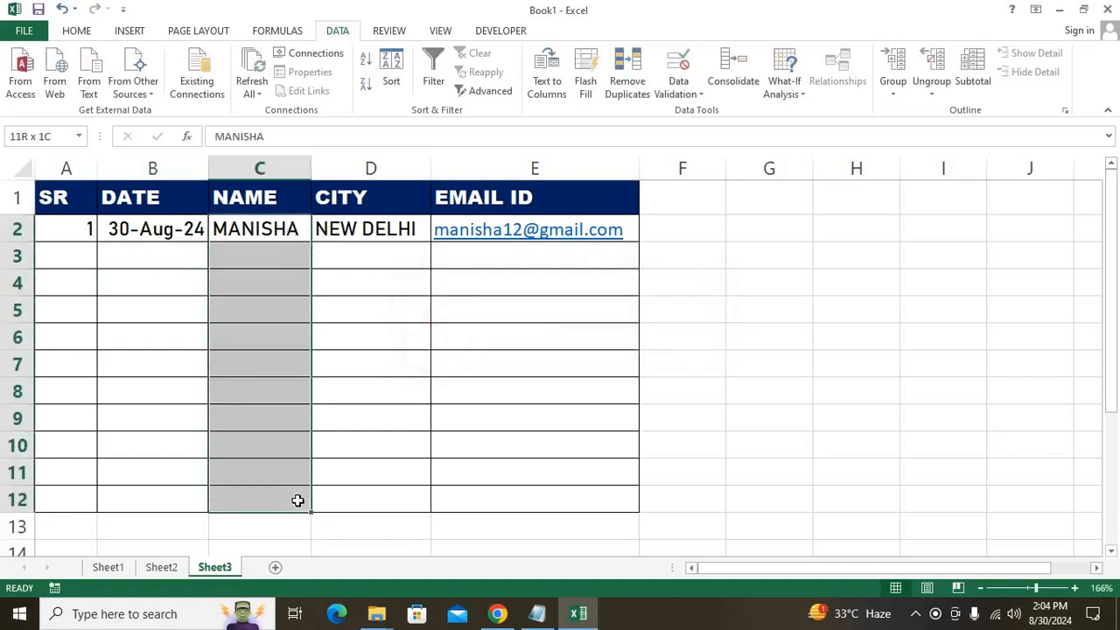
Give the NAME cells a Custom validation formula =ISTEXT(C2).
left_click(683, 88)
left_click(707, 118)
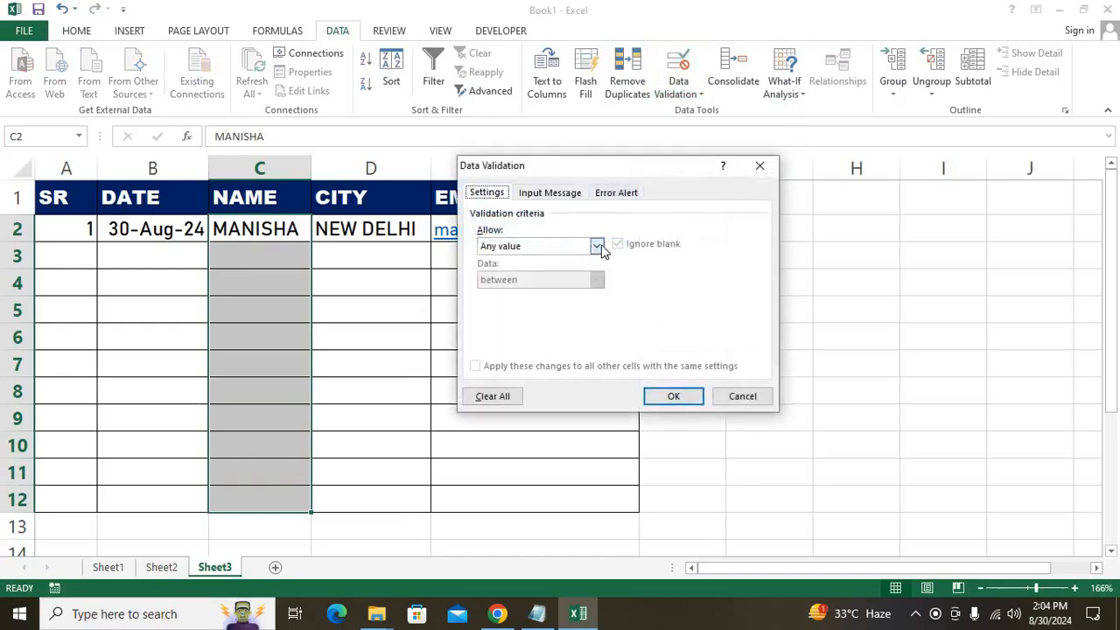
left_click(597, 246)
left_click(566, 336)
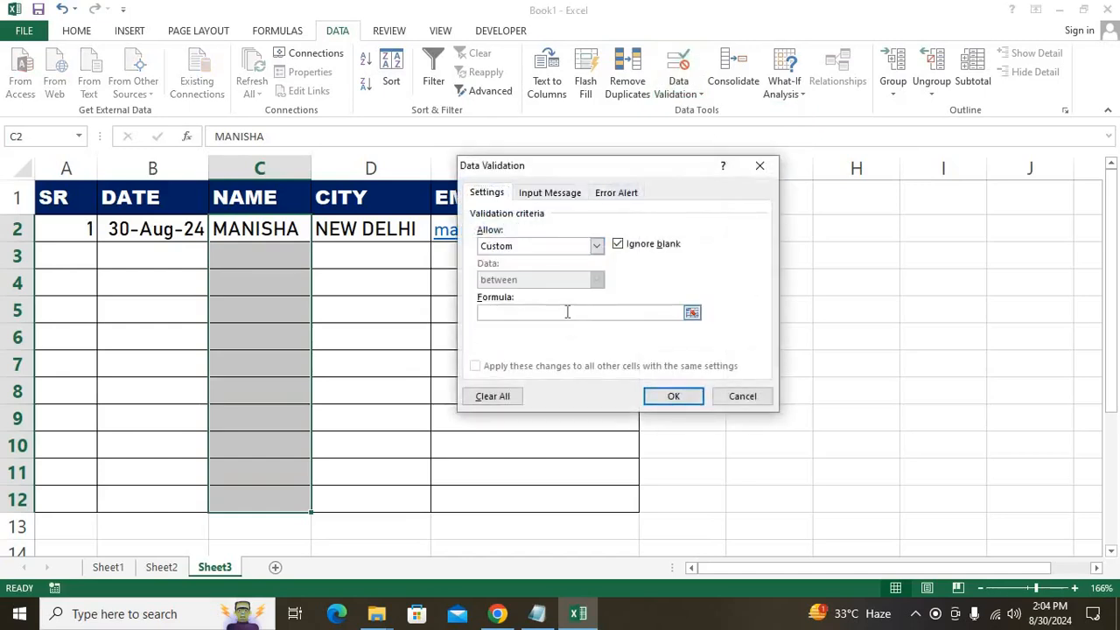
left_click(567, 312)
type("=isnu")
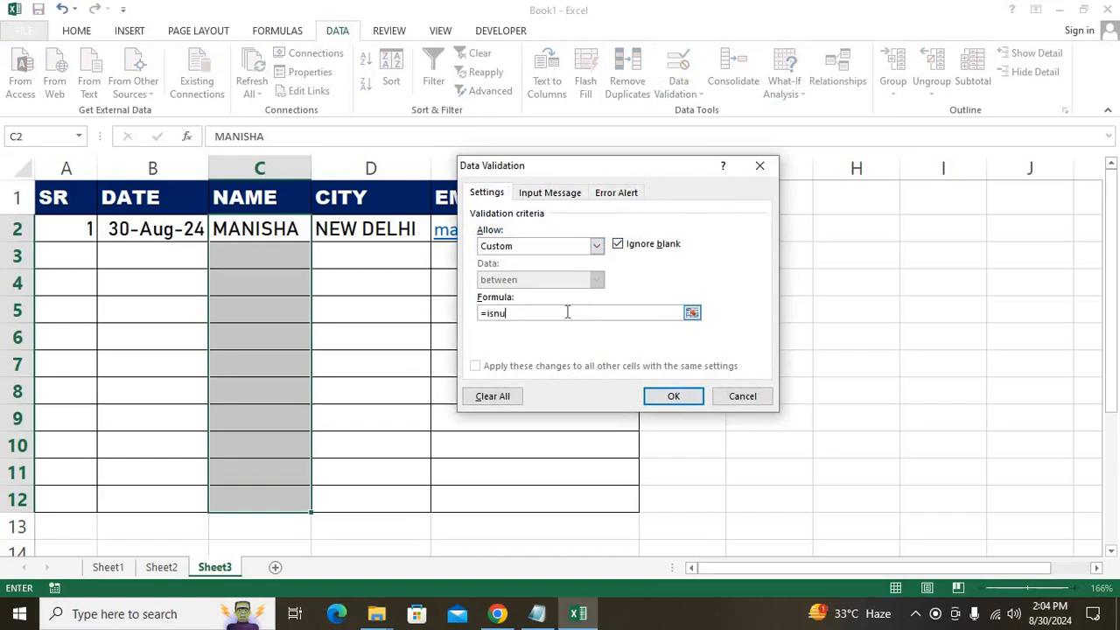
type("mber")
key("BackSpace")
key("BackSpace")
key("BackSpace")
key("BackSpace")
key("BackSpace")
key("BackSpace")
type("text(c32")
key("BackSpace")
key("BackSpace")
type("2)")
left_click(673, 399)
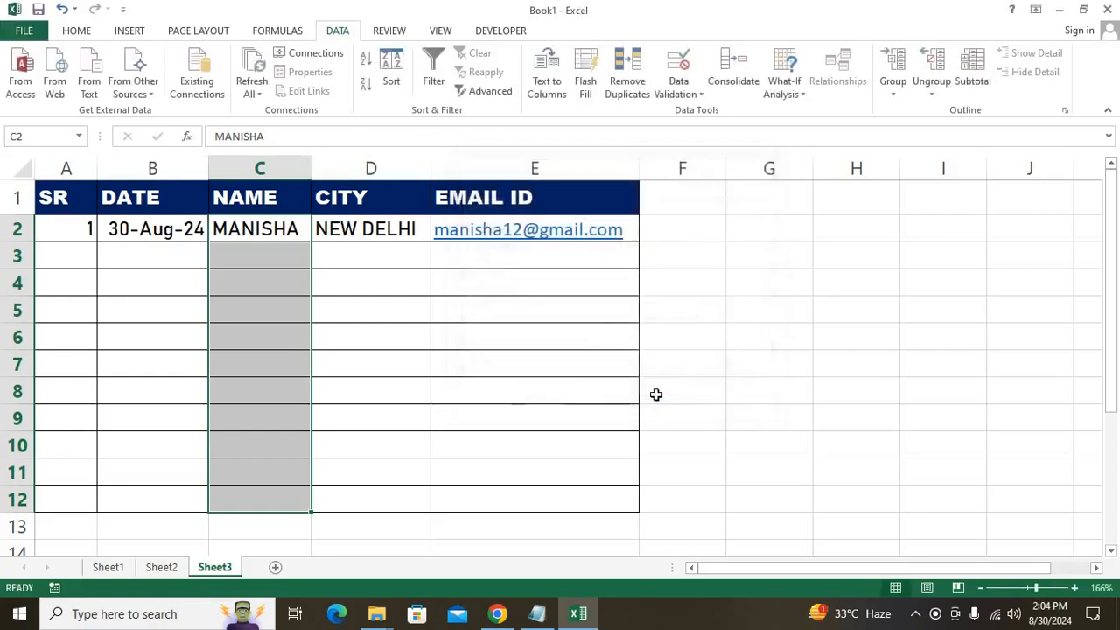
Test the NAME rule by entering 1212 in C5 and clearing the rejected number.
left_click(286, 310)
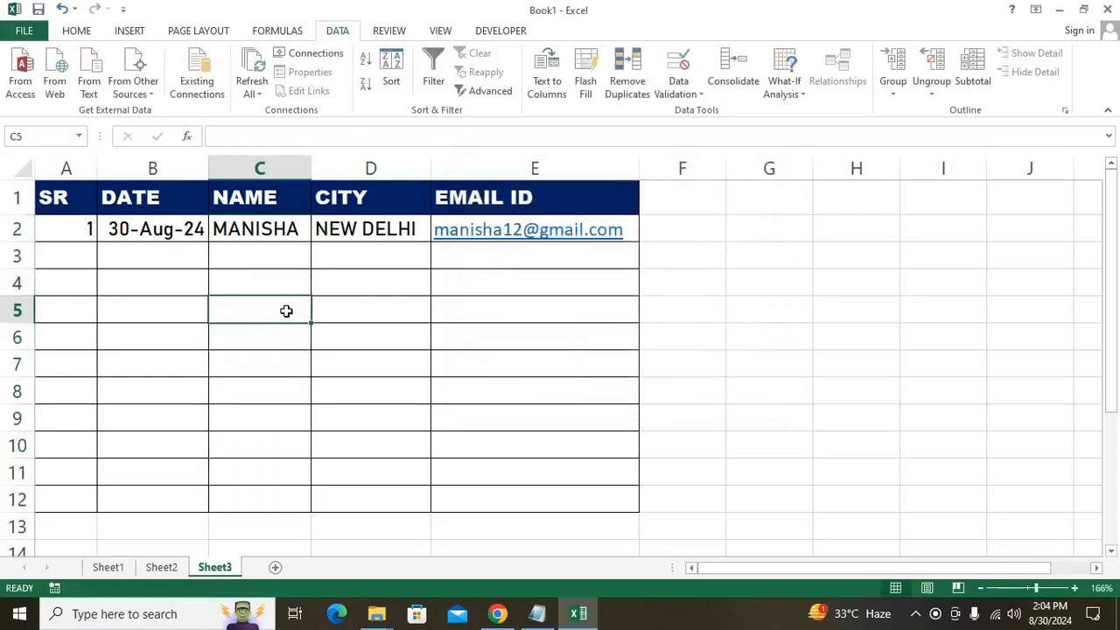
type("1212")
key("Return")
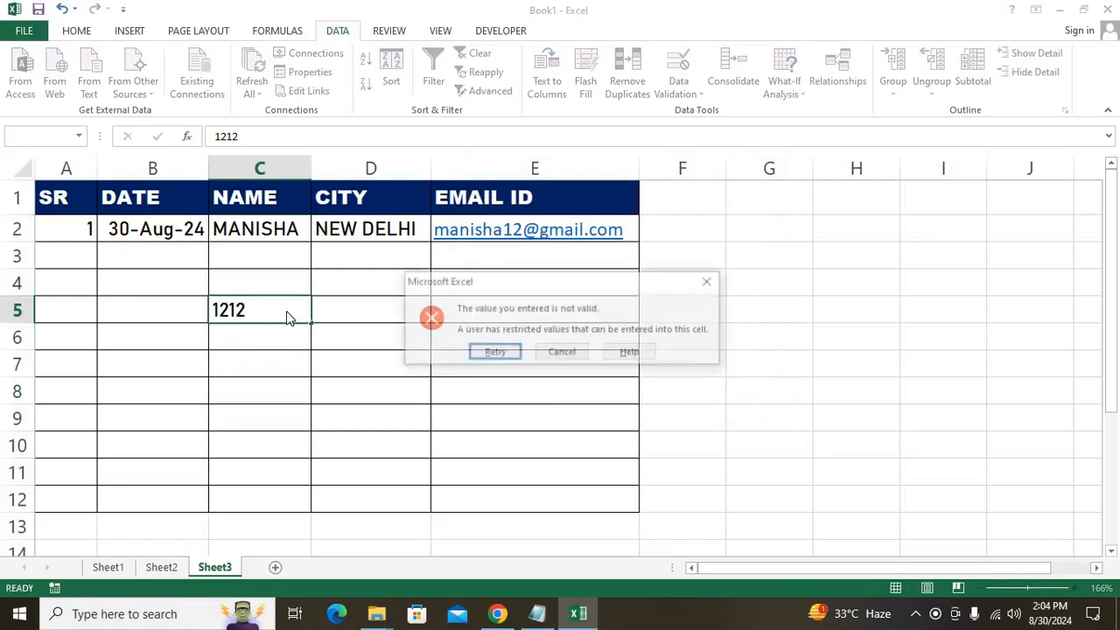
key("Return")
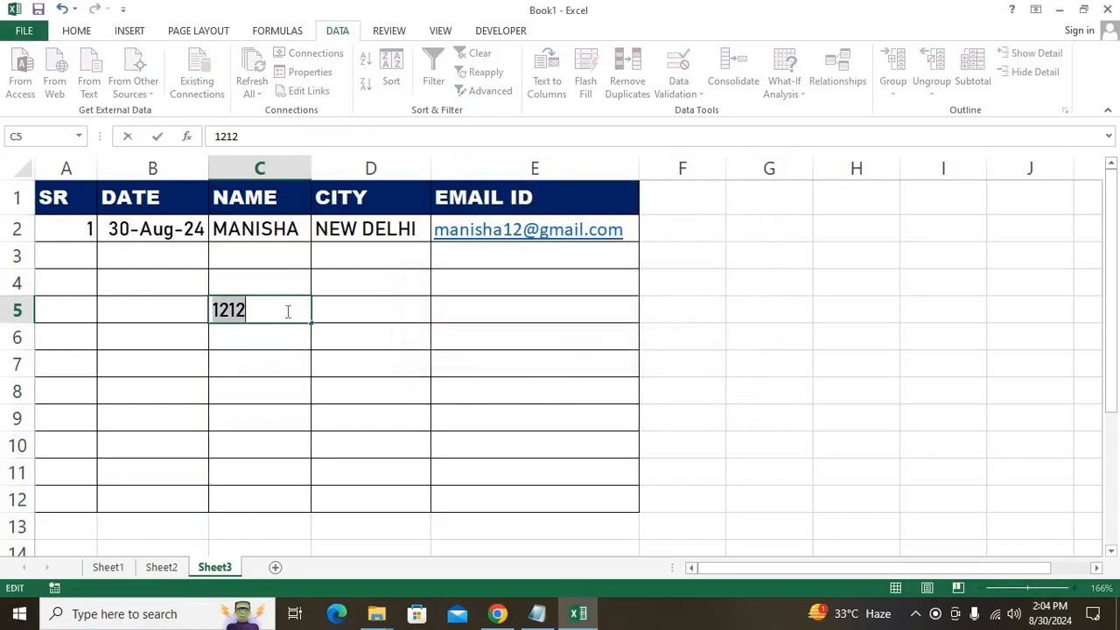
key("Return")
key("Return")
key("BackSpace")
Enter the second record's name in C5 and move it into C3.
type("priya")
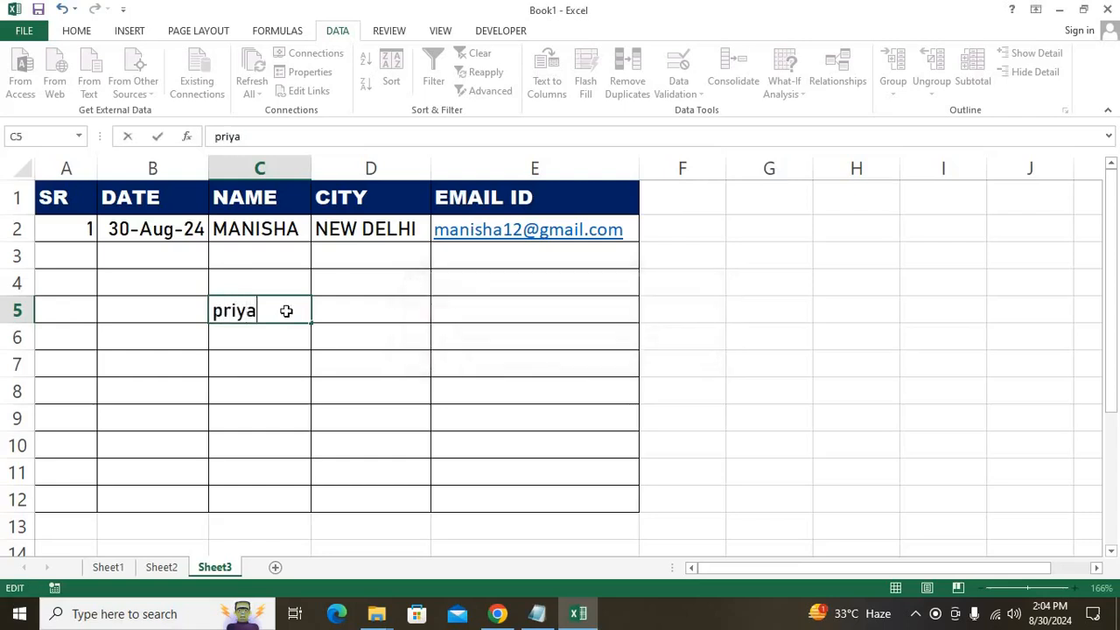
key("Return")
key("Up")
key("ctrl+c")
key("Up")
key("ctrl+v")
key("Up")
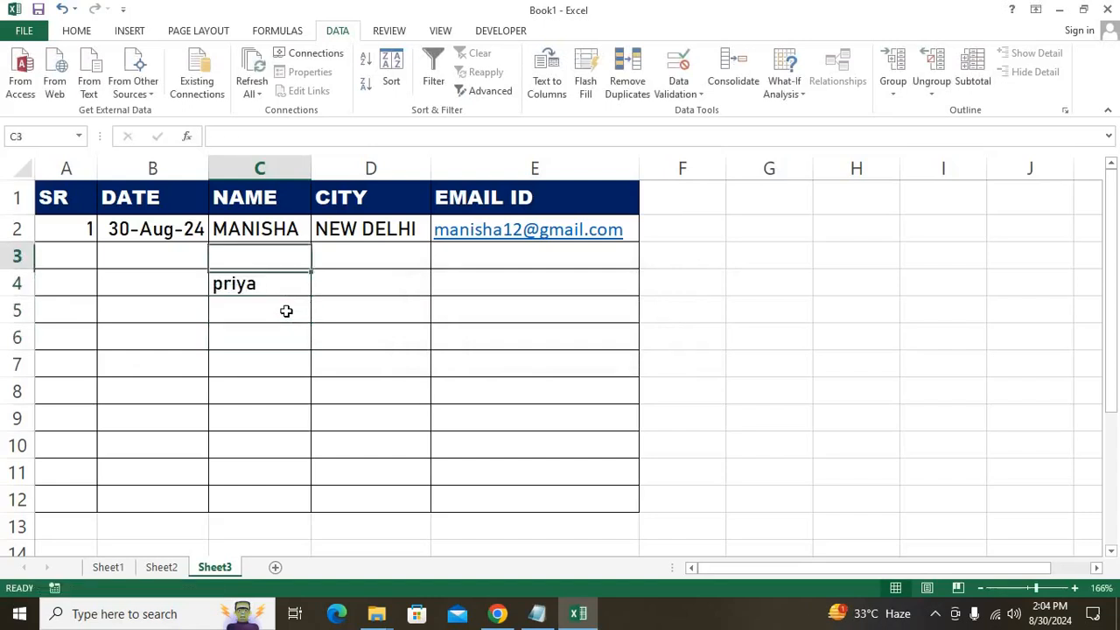
key("Down")
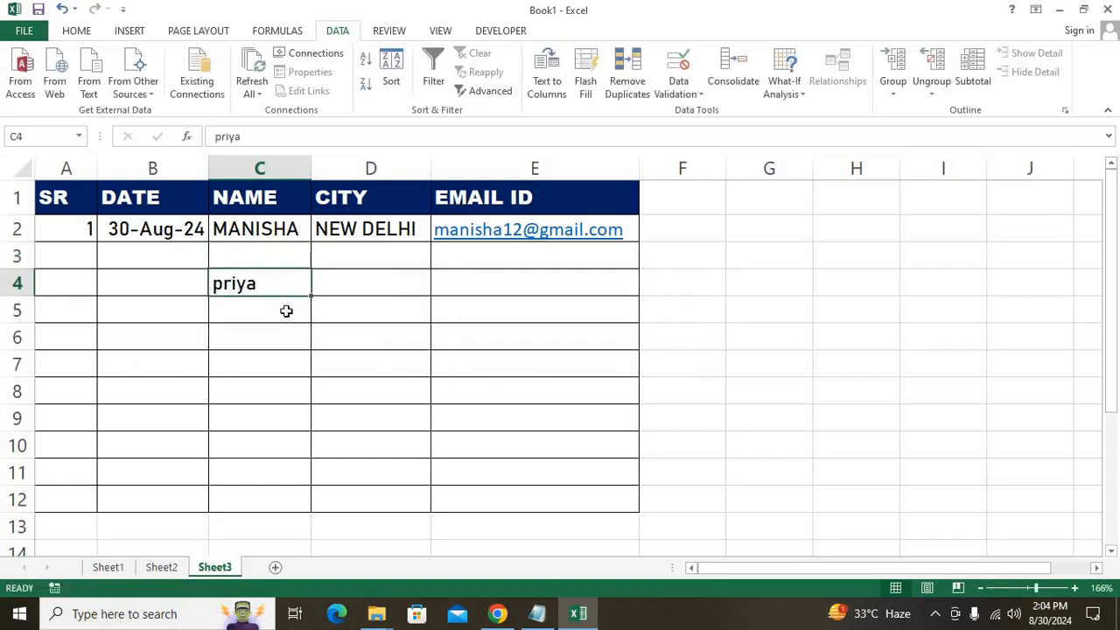
key("ctrl+x")
key("Up")
key("ctrl+v")
key("Left")
key("Left")
Fill row 3 with SR 2, today's date and city NEW DELHI via AutoComplete.
type("2")
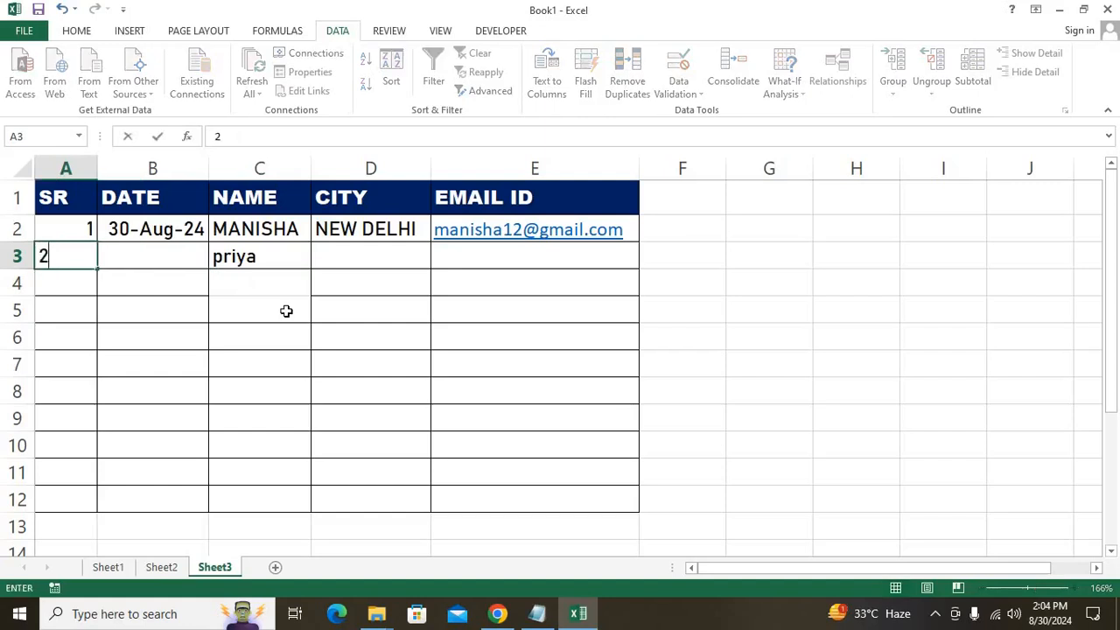
key("Tab")
key("ctrl+semicolon")
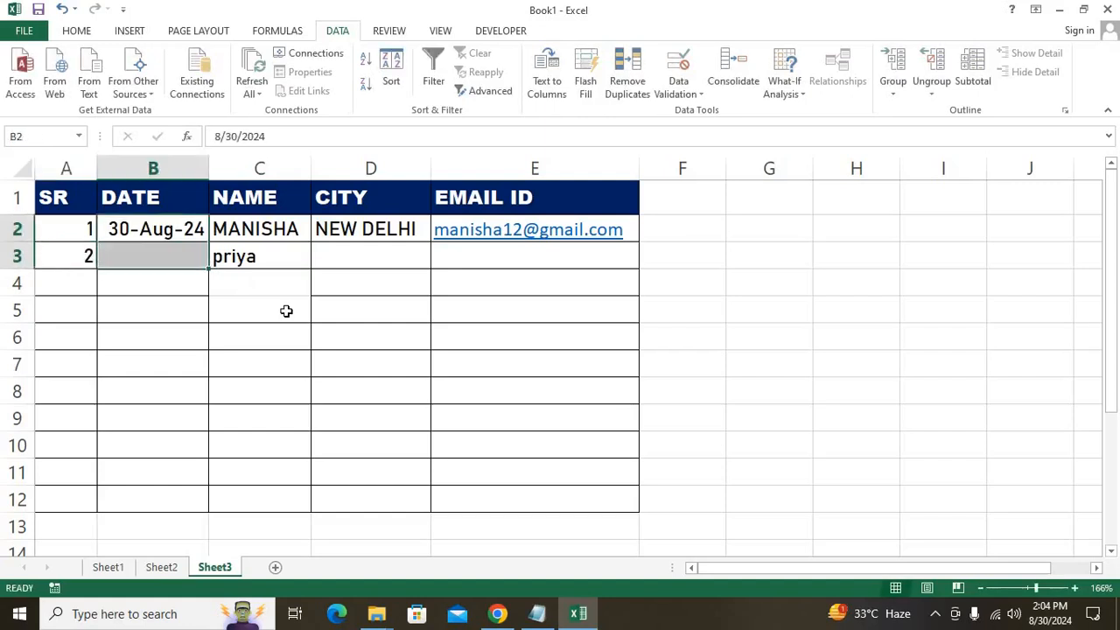
key("Tab")
key("Tab")
type("nerw")
key("BackSpace")
key("BackSpace")
type("w")
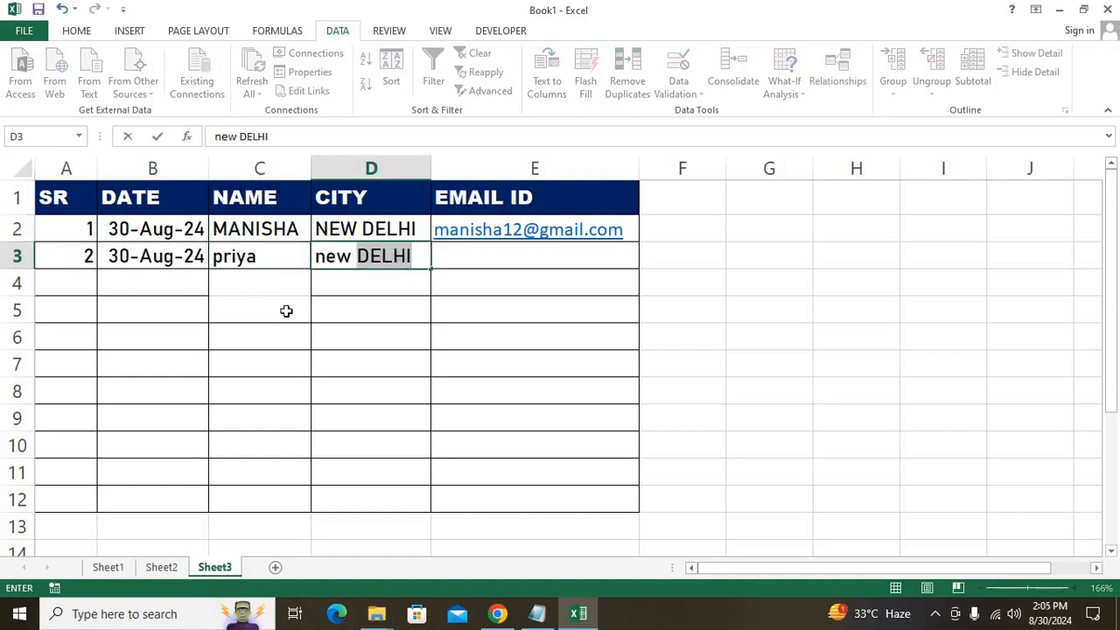
key("Return")
key("Up")
key("Right")
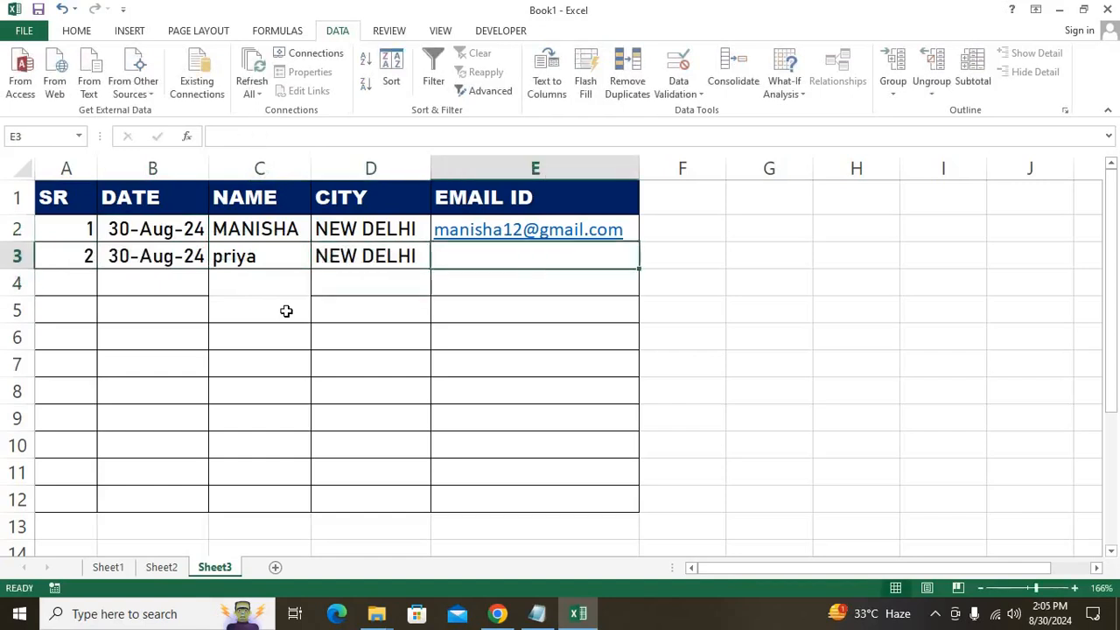
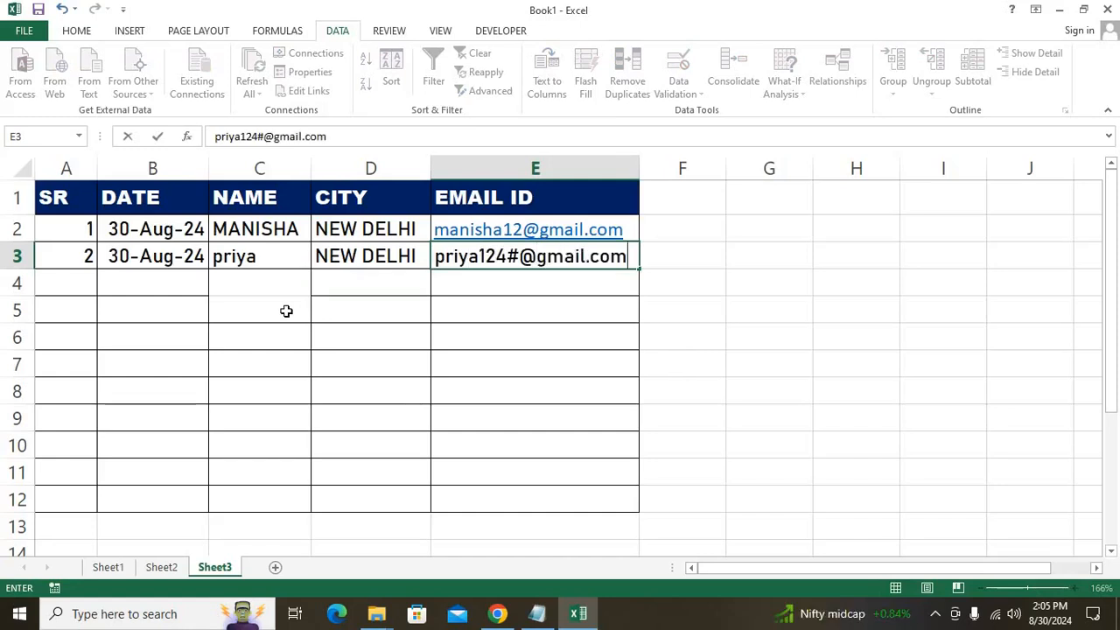
Enter the second record's e-mail address in E3.
key("Return")
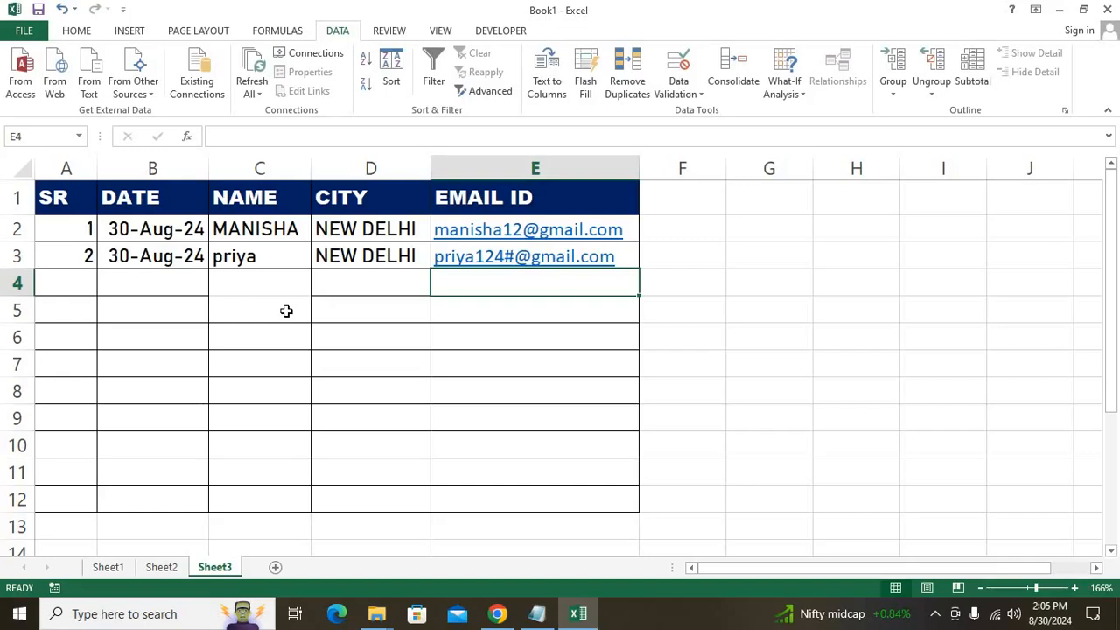
left_click_drag(73, 289, 79, 503)
left_click(82, 310)
left_click_drag(82, 311, 90, 480)
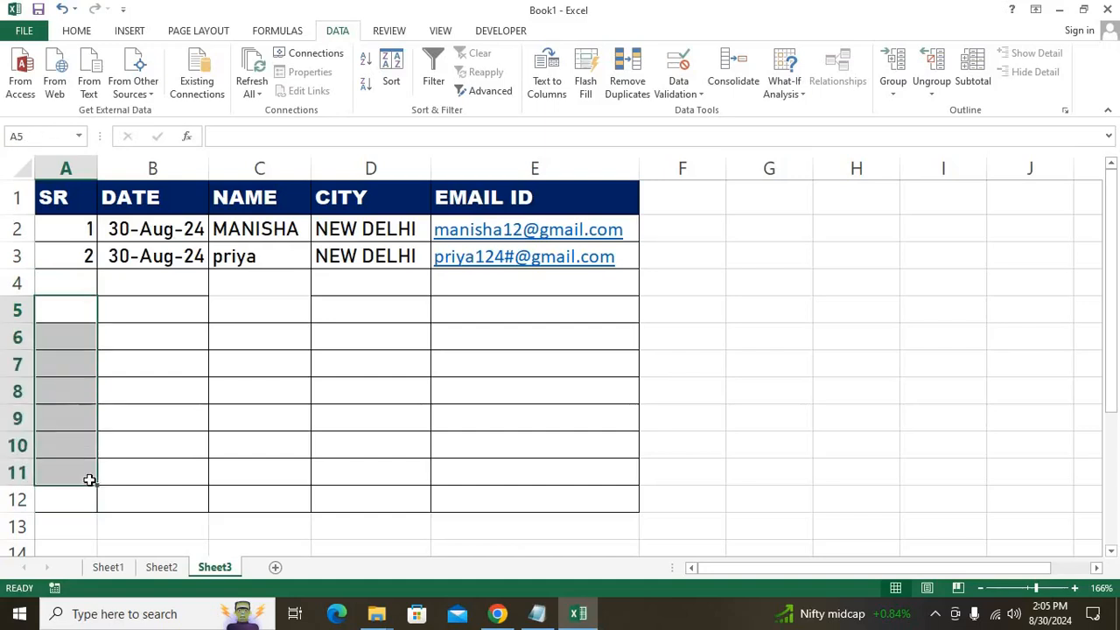
key("alt+h")
type("isnumbn")
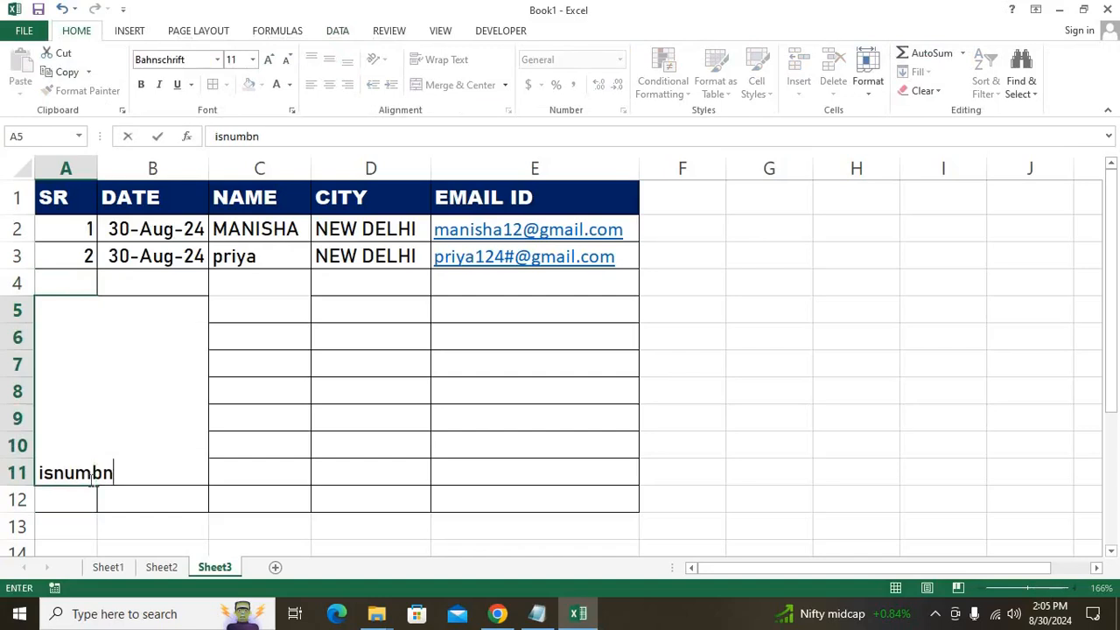
key("BackSpace")
key("BackSpace")
type("e")
key("BackSpace")
type("ber")
key("Return")
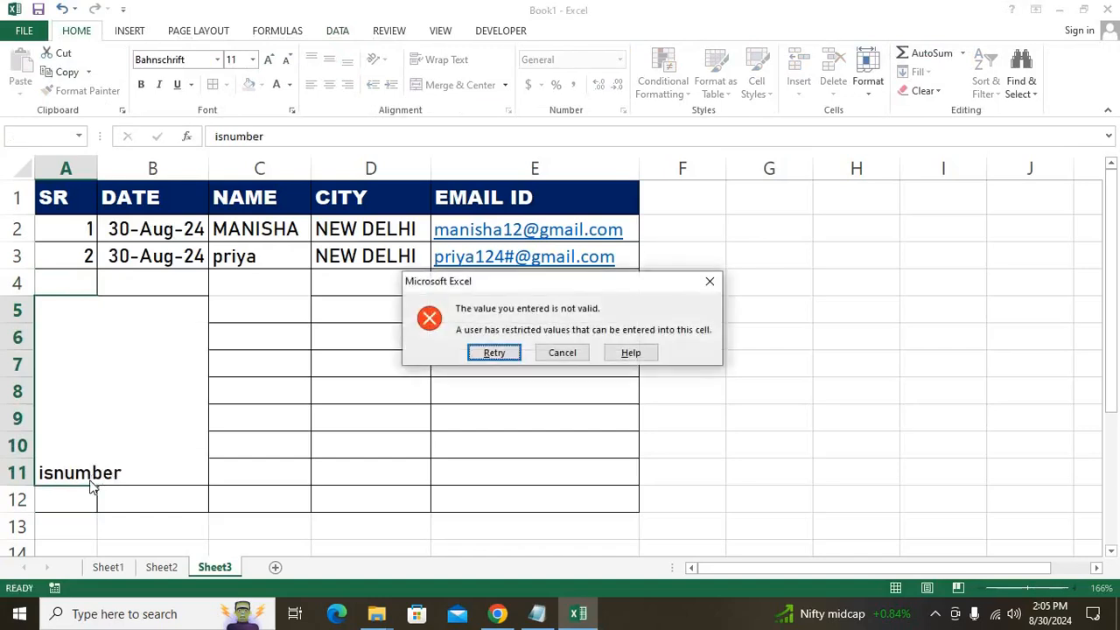
left_click(563, 353)
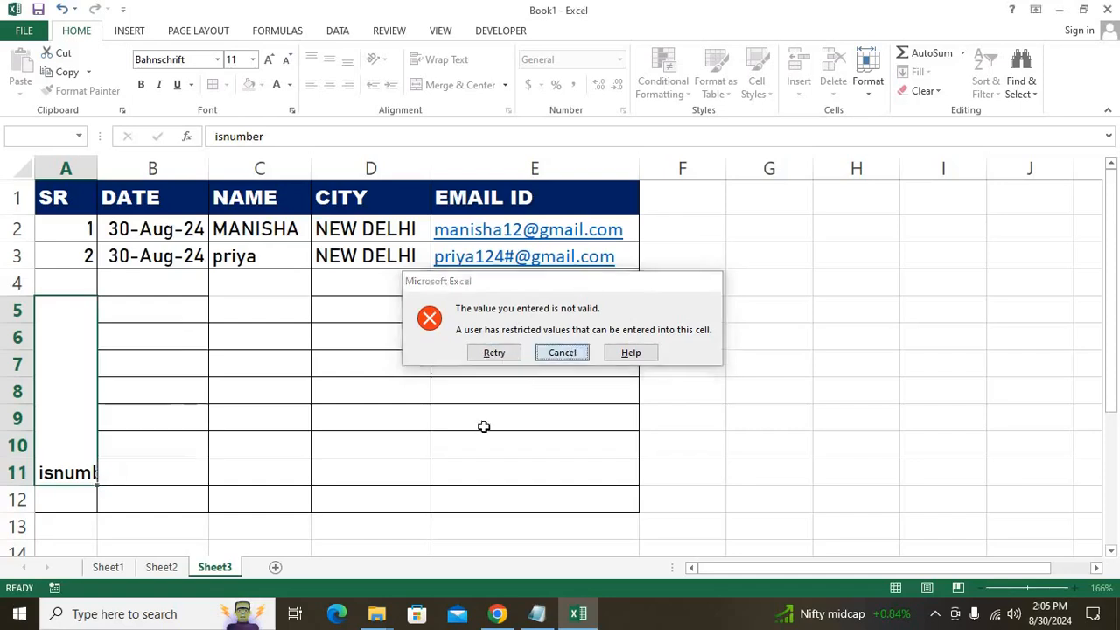
left_click(482, 434)
left_click(86, 525)
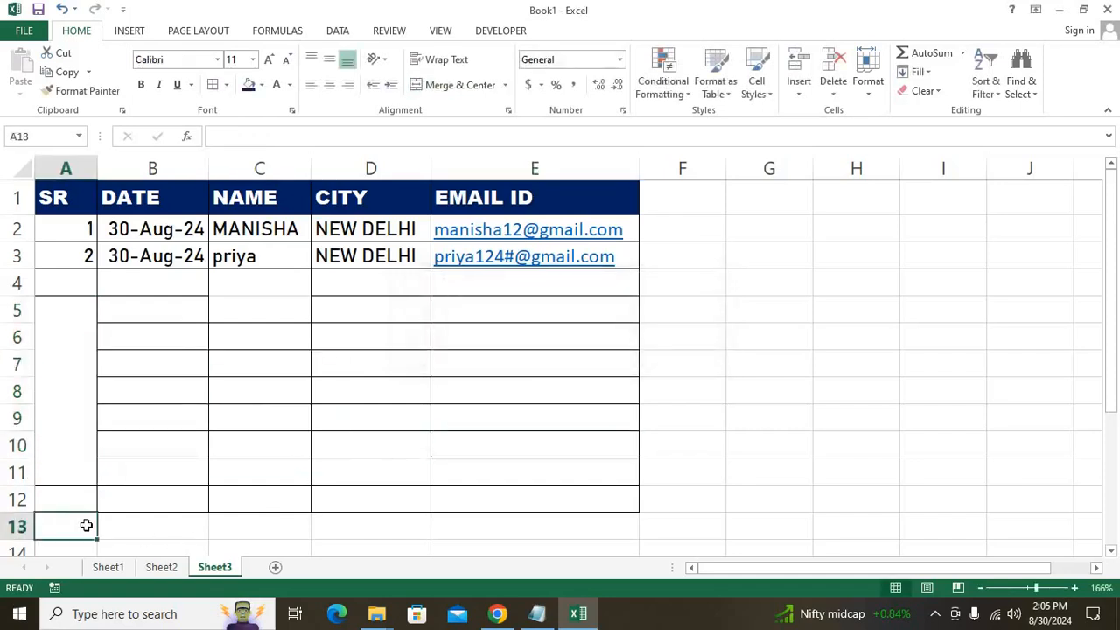
Enter the note 'isnumner' in cell A13 below the table.
type("isnum")
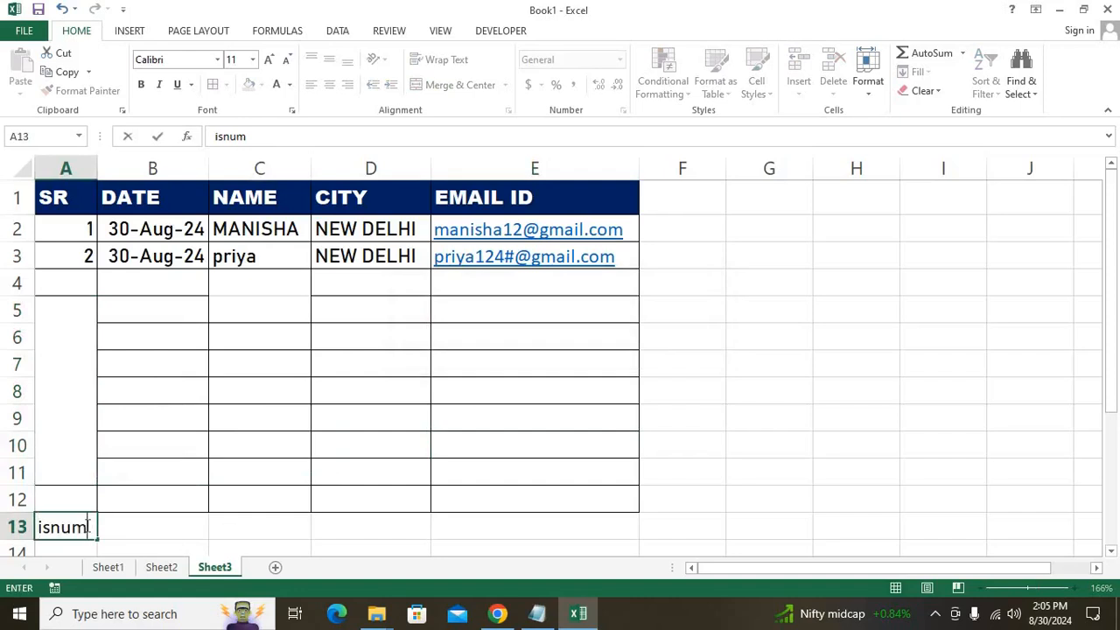
type("ber(")
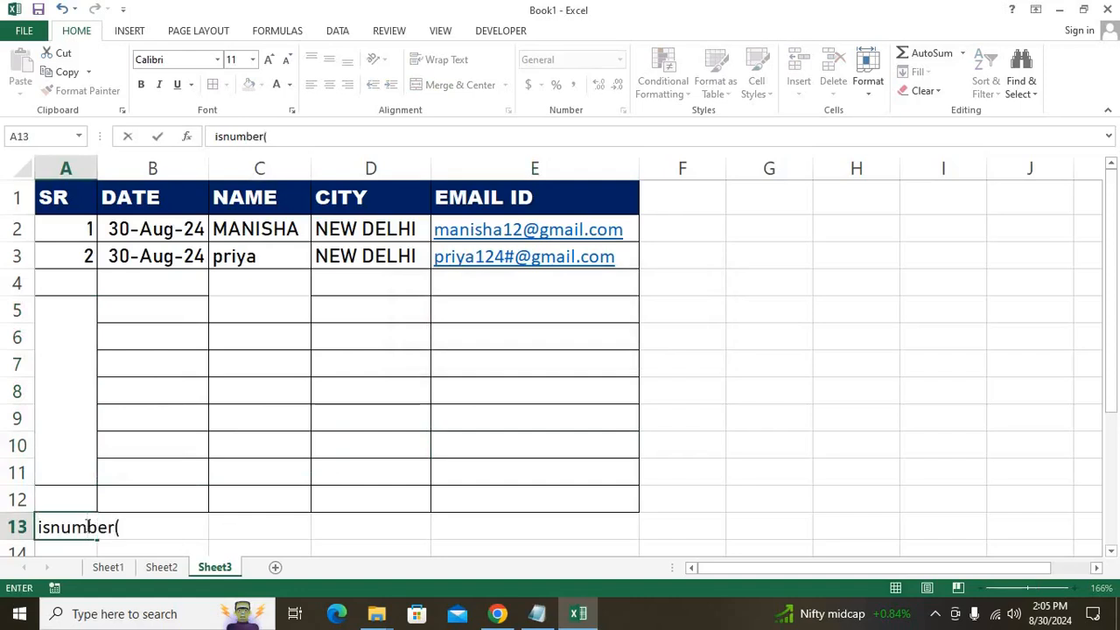
left_click(43, 528)
key("Left")
type("\\")
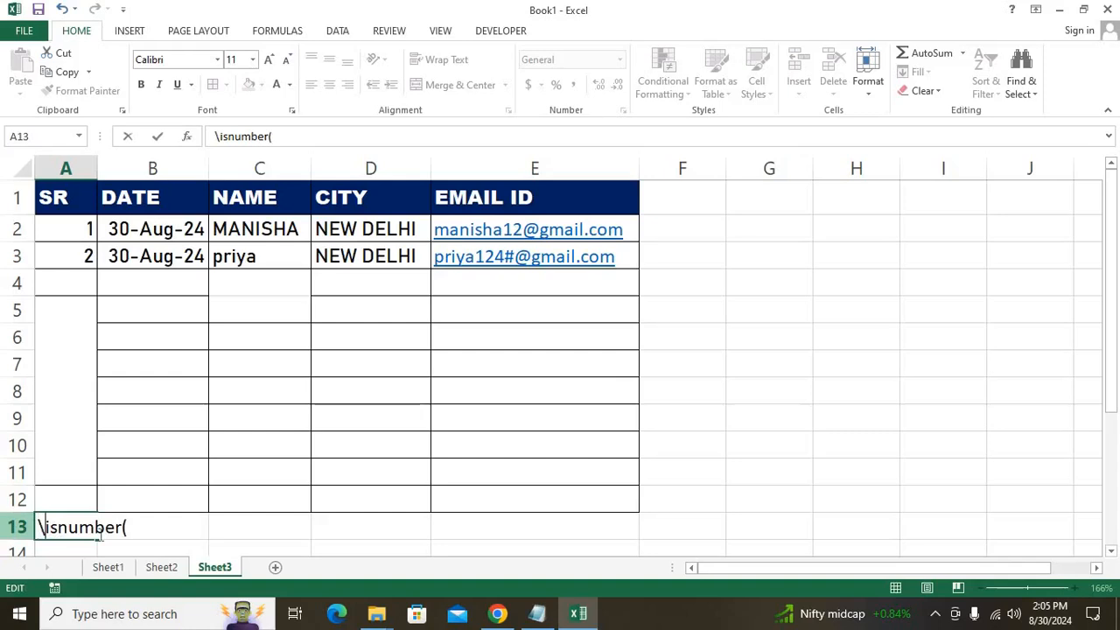
key("BackSpace")
key("Delete")
type("'")
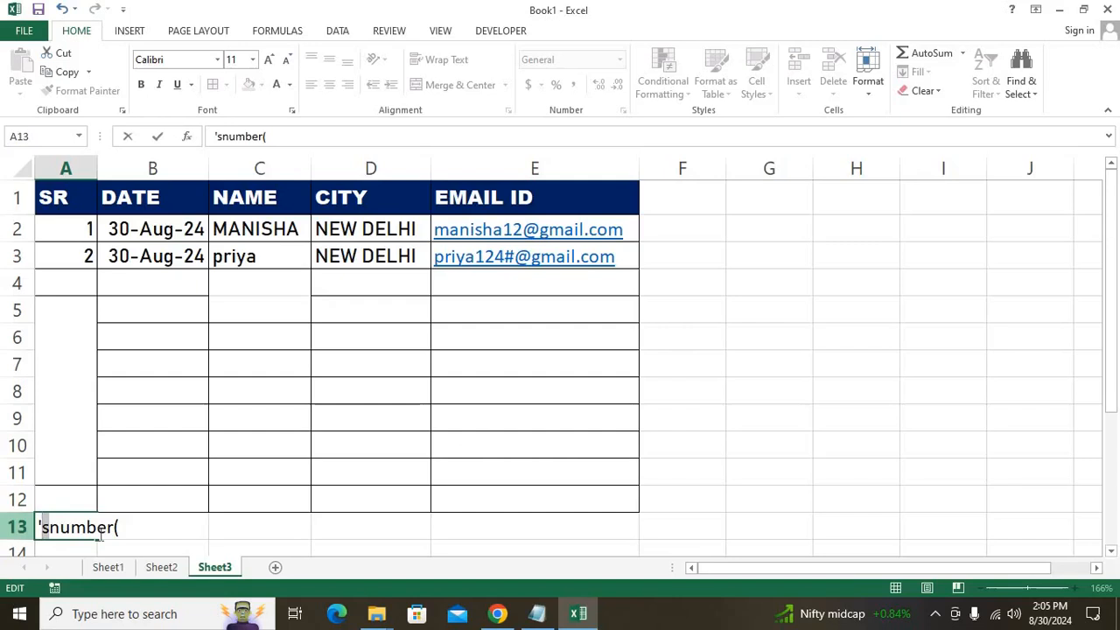
key("Left")
key("Right")
key("Right")
key("End")
key("BackSpace")
key("BackSpace")
key("BackSpace")
key("BackSpace")
key("BackSpace")
key("BackSpace")
key("BackSpace")
key("BackSpace")
key("BackSpace")
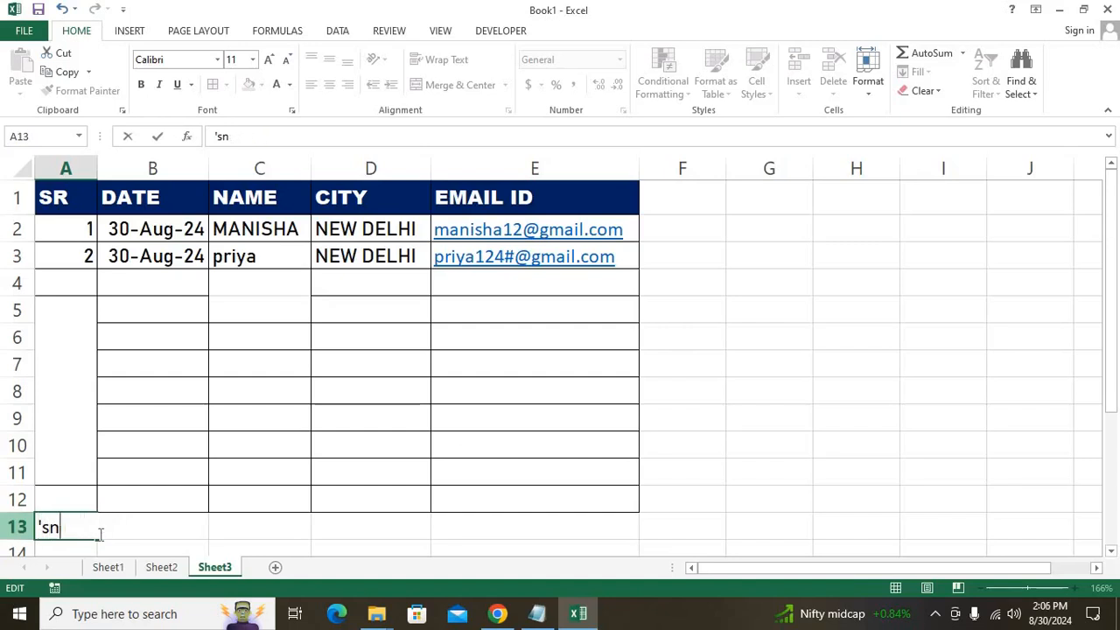
type("isnumner")
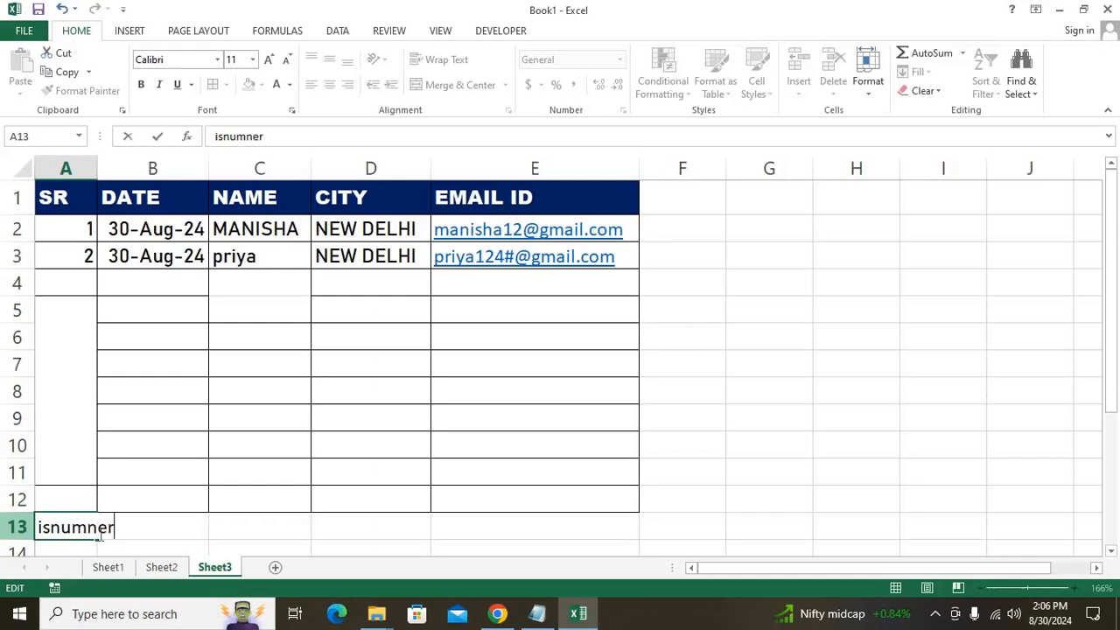
key("Return")
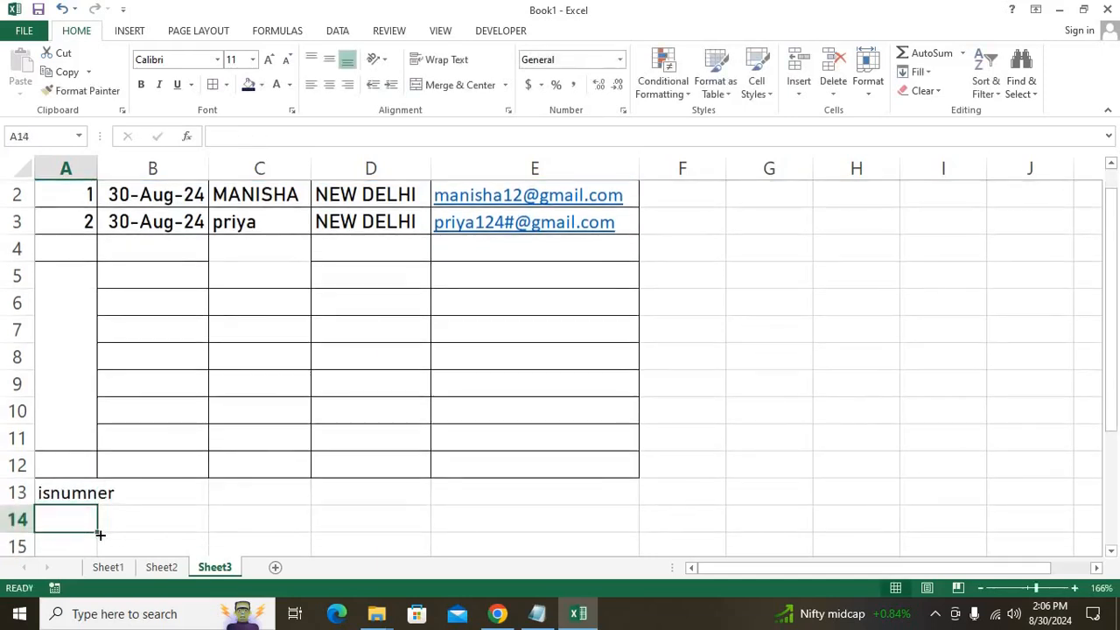
Add the note 'istext' in cell C13 beside it.
key("Up")
key("Down")
key("Right")
key("Up")
key("Up")
key("Up")
key("Up")
key("Right")
key("Down")
key("Down")
key("Down")
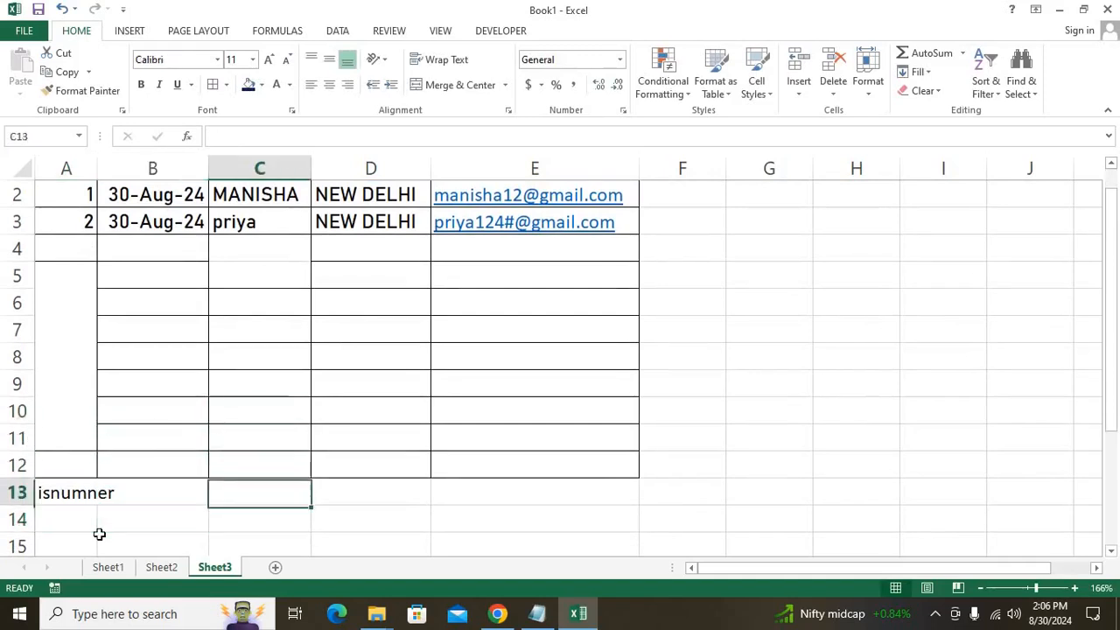
type("istext")
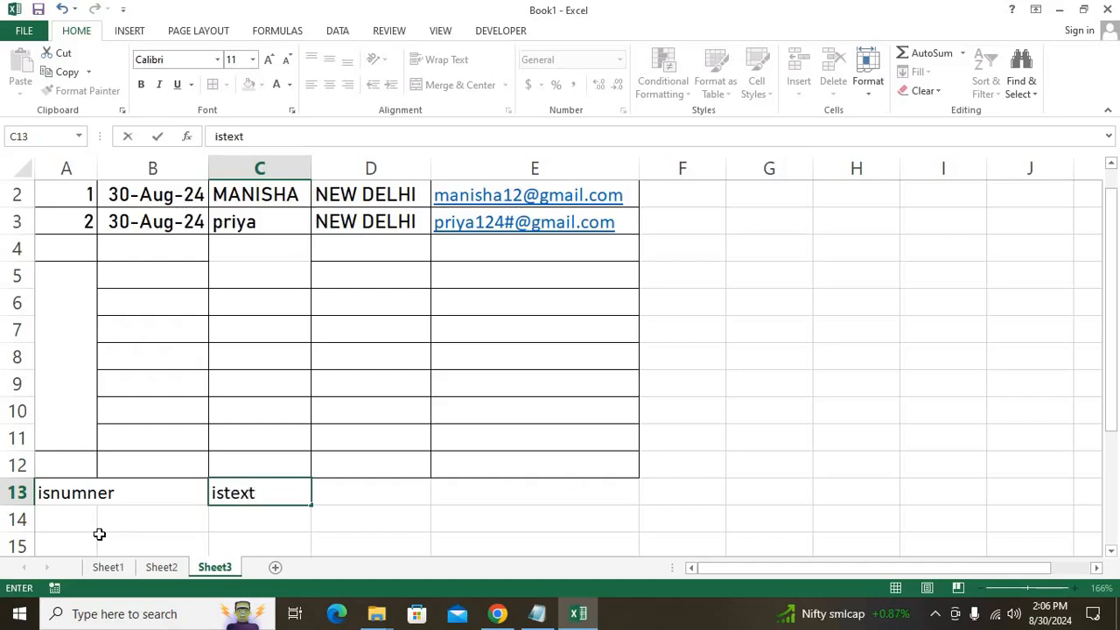
key("Tab")
scroll(99, 534, "up", 1)
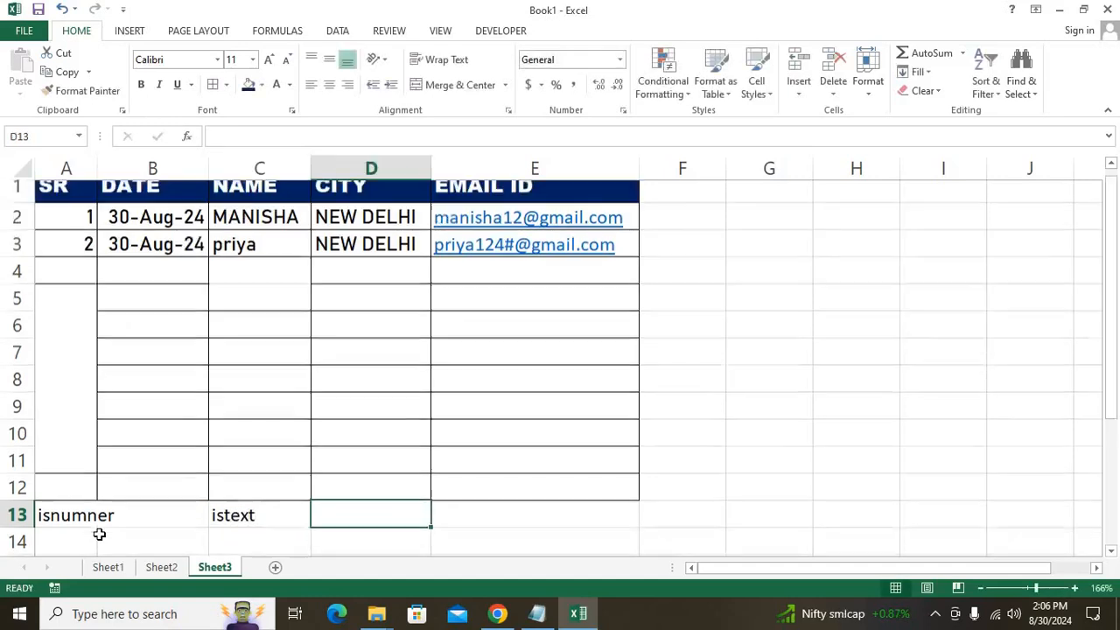